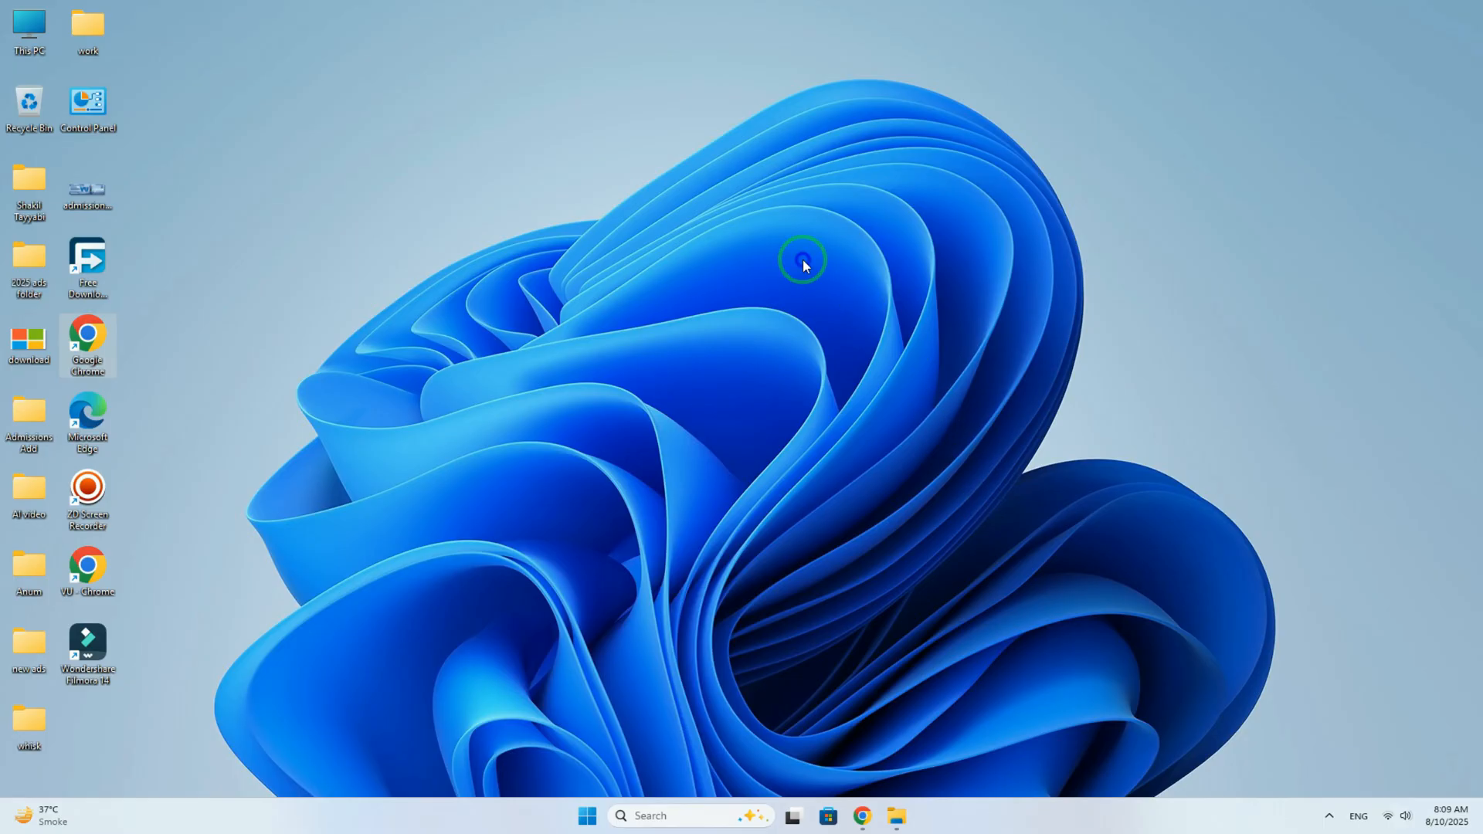
pyautogui.rightClick(803, 265)
pyautogui.click(845, 321)
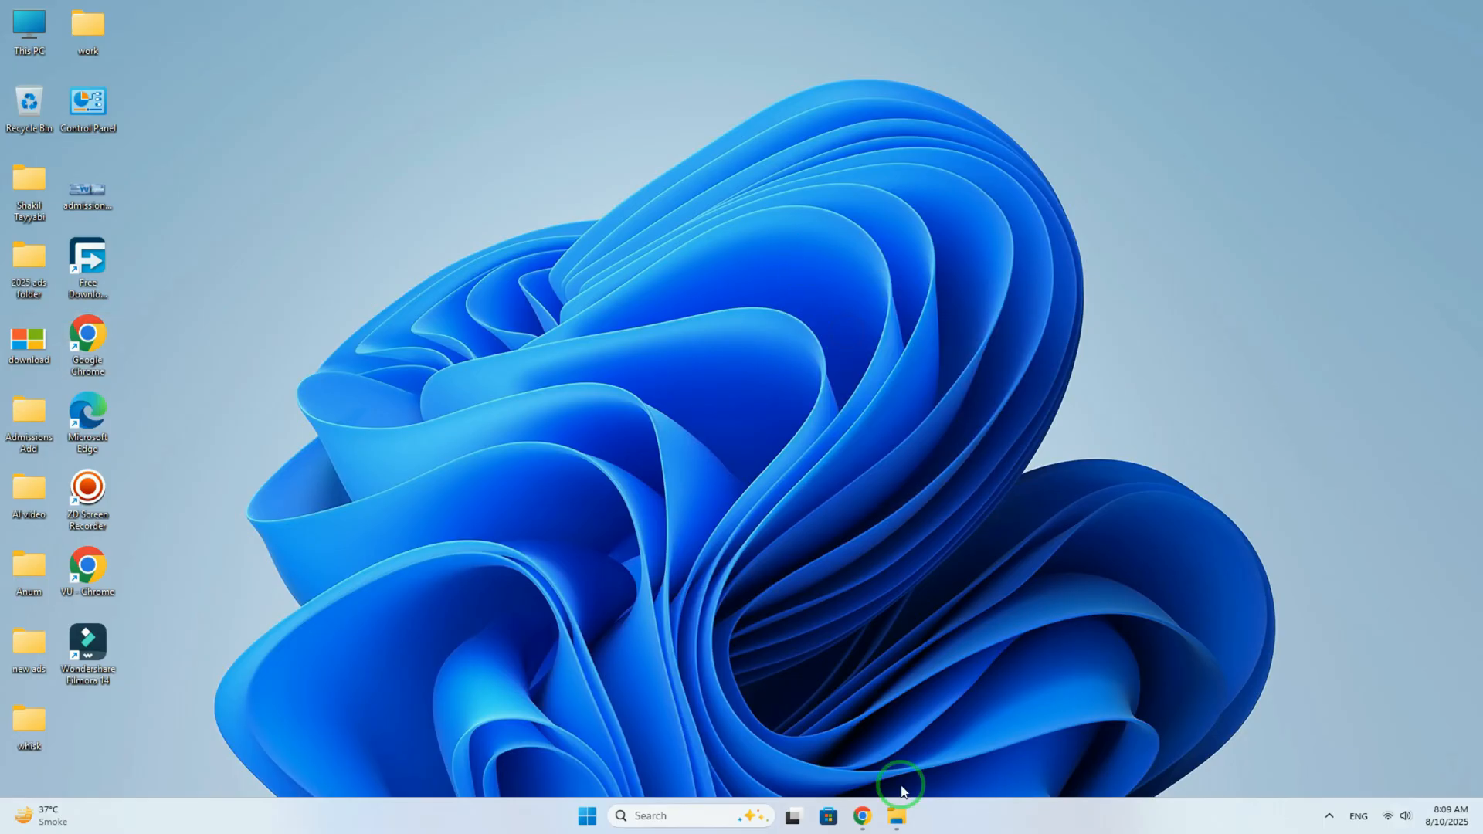
# - Switch to Chrome, search Google for "windows 10" and open Microsoft's Download Windows 10 Disc Image (ISO File) result
pyautogui.click(863, 817)
pyautogui.click(410, 16)
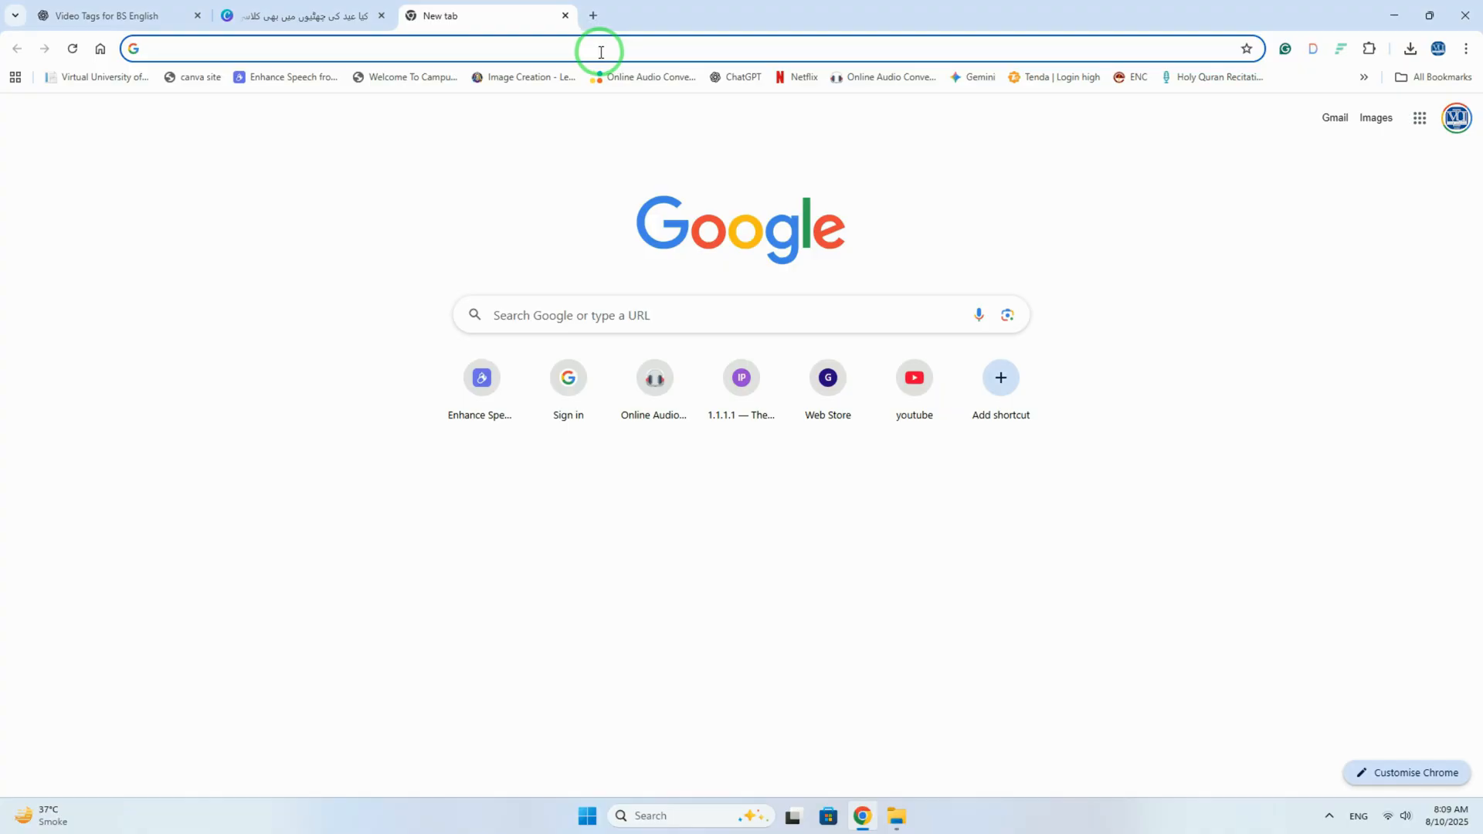
pyautogui.click(1394, 15)
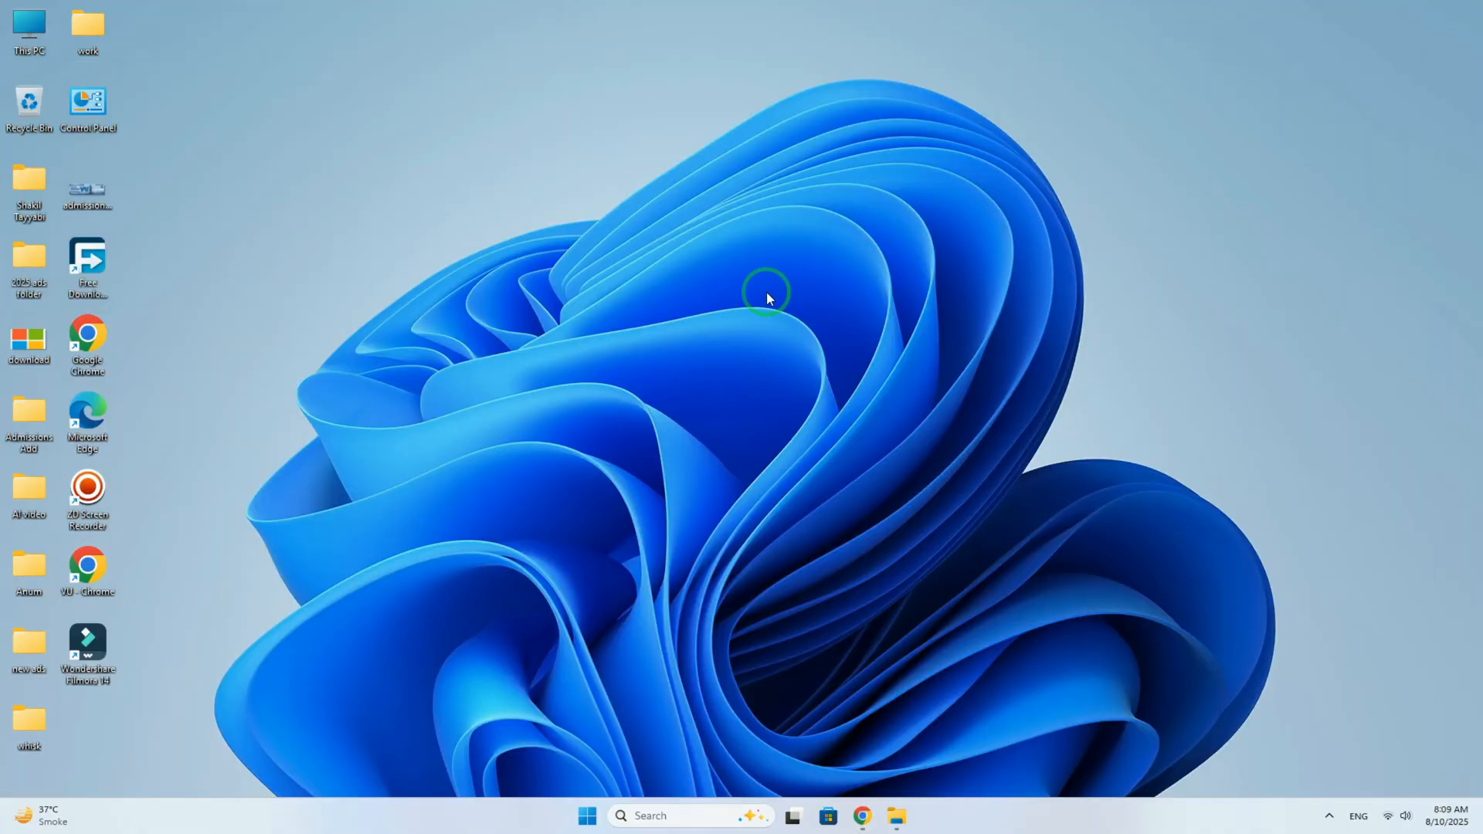
pyautogui.click(862, 816)
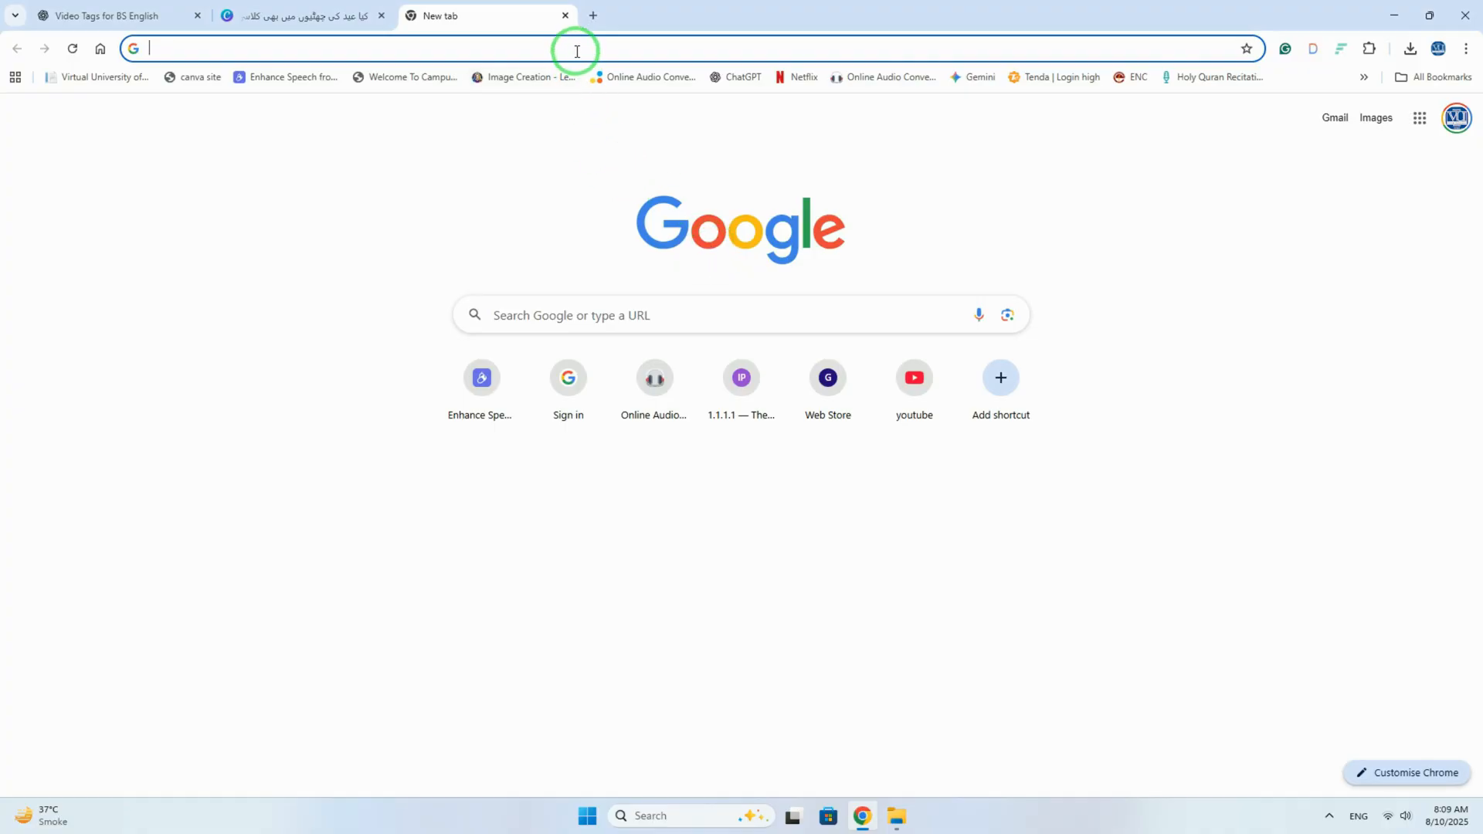
pyautogui.write('windows 10')
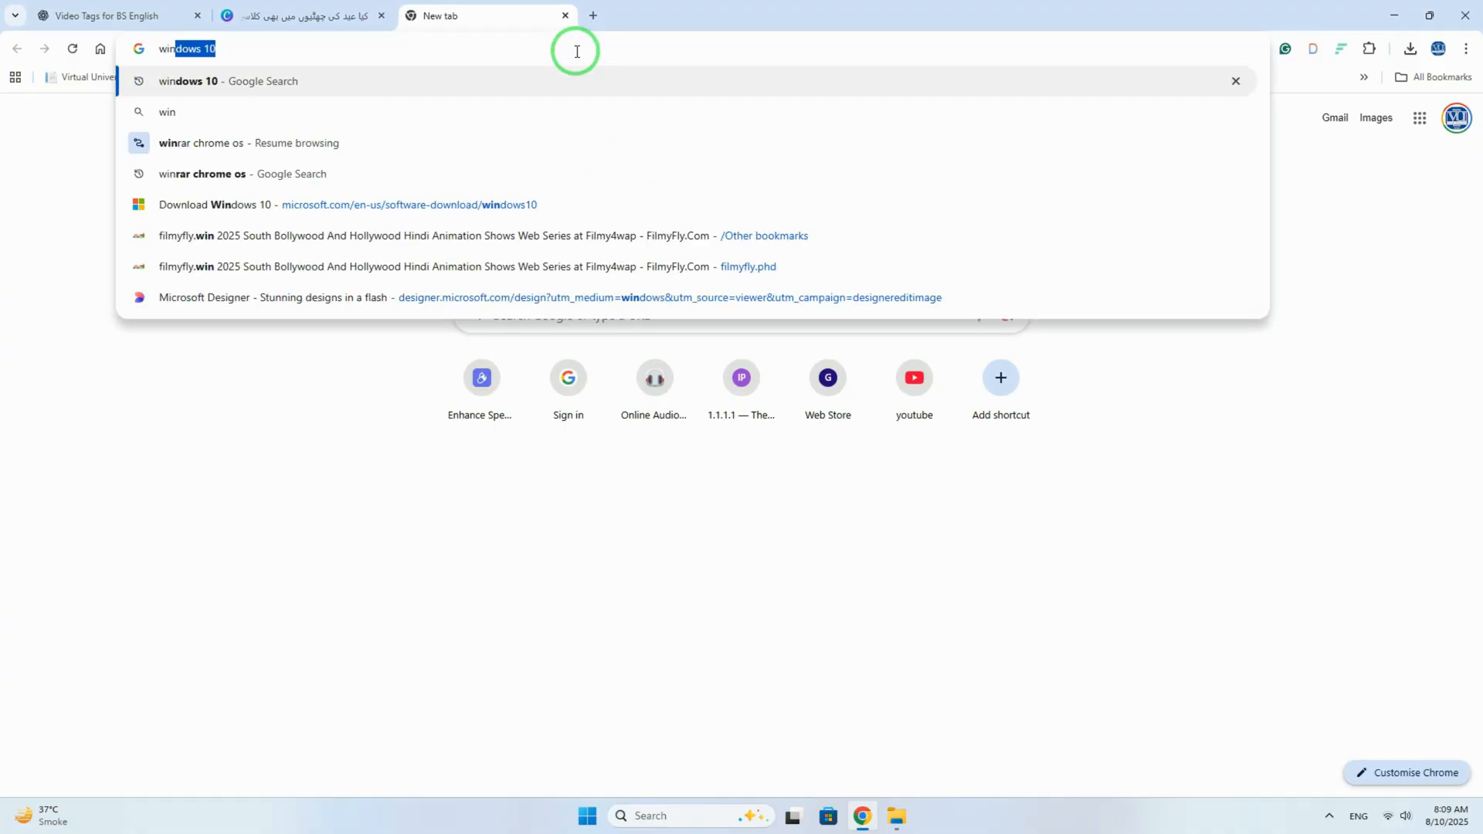
pyautogui.press('Return')
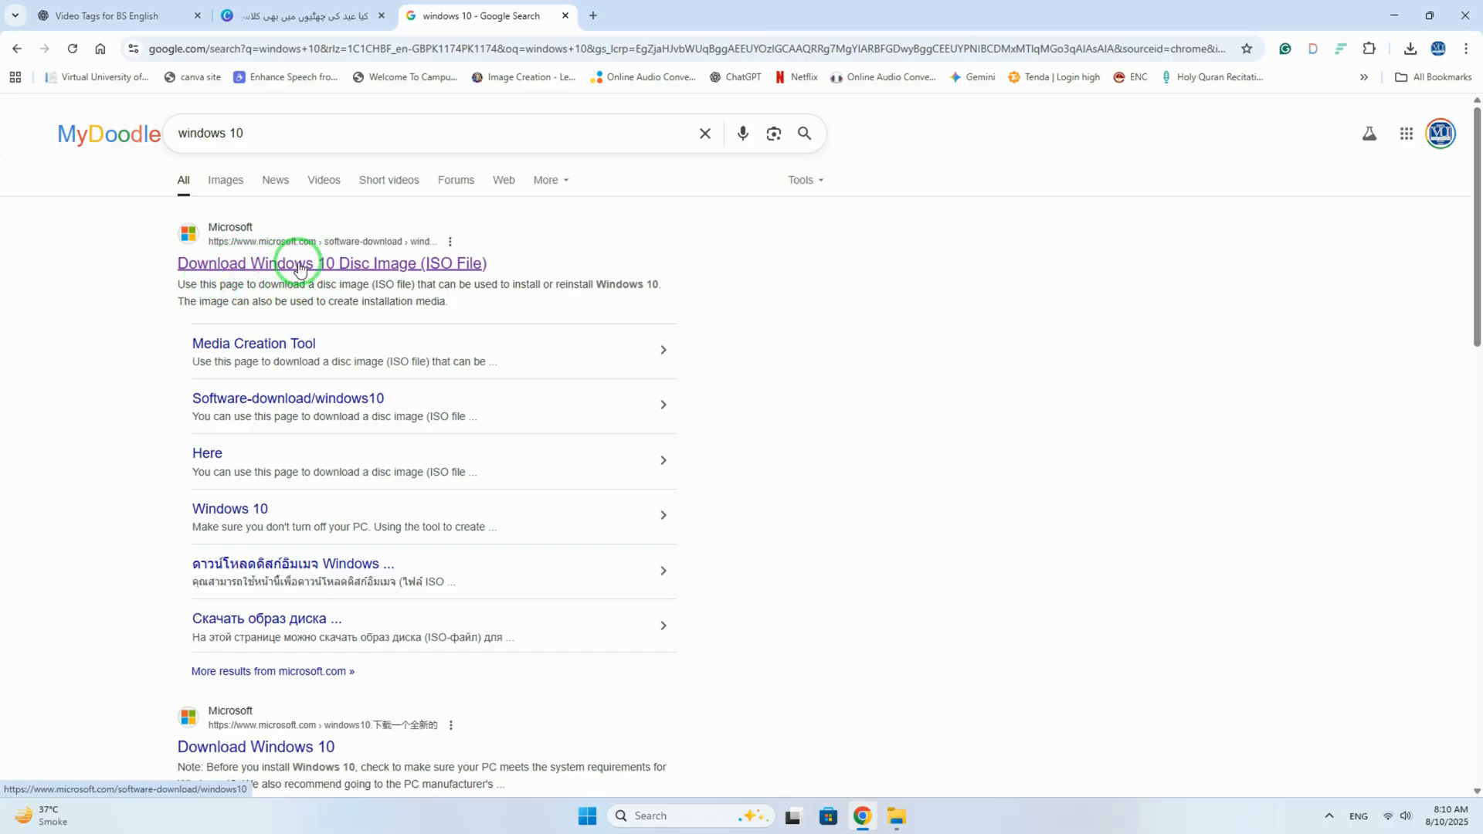
pyautogui.click(356, 272)
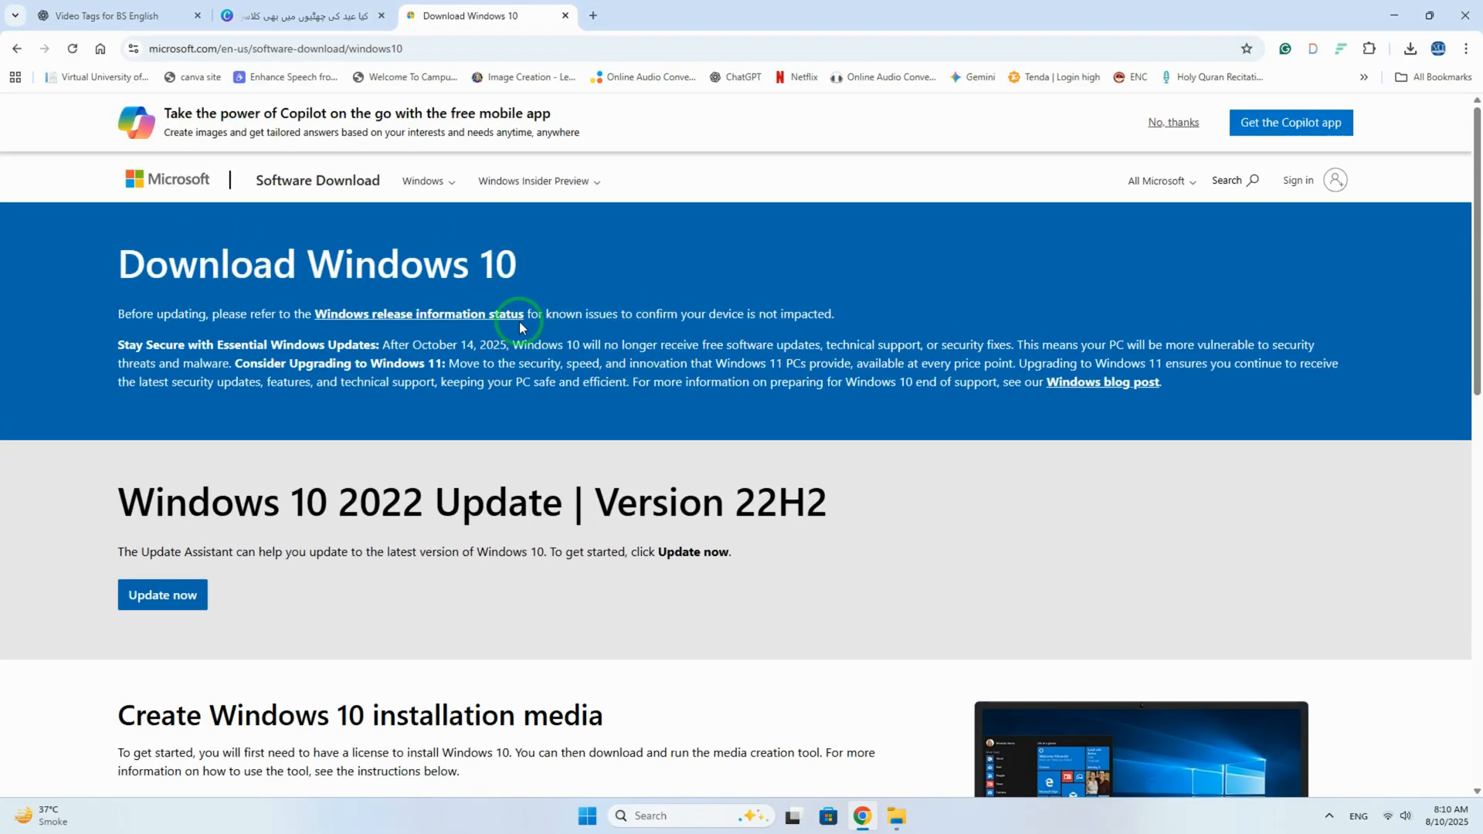
# - Dismiss the Copilot app banner and highlight the October 14, 2025 date and the "Upgrading to Windows 11" wording in the update notice
pyautogui.click(1174, 122)
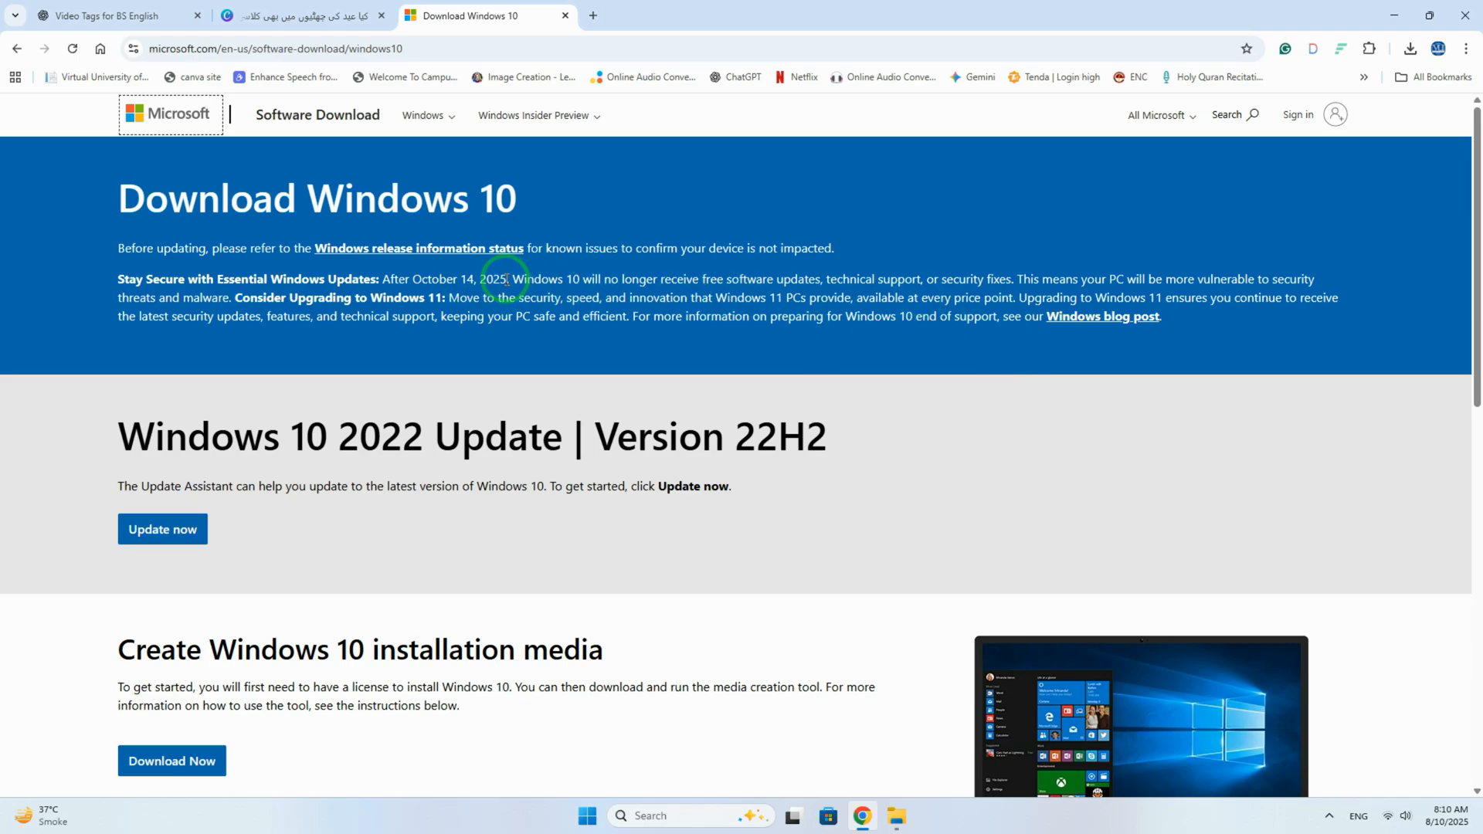
pyautogui.moveTo(507, 280); pyautogui.dragTo(413, 282)
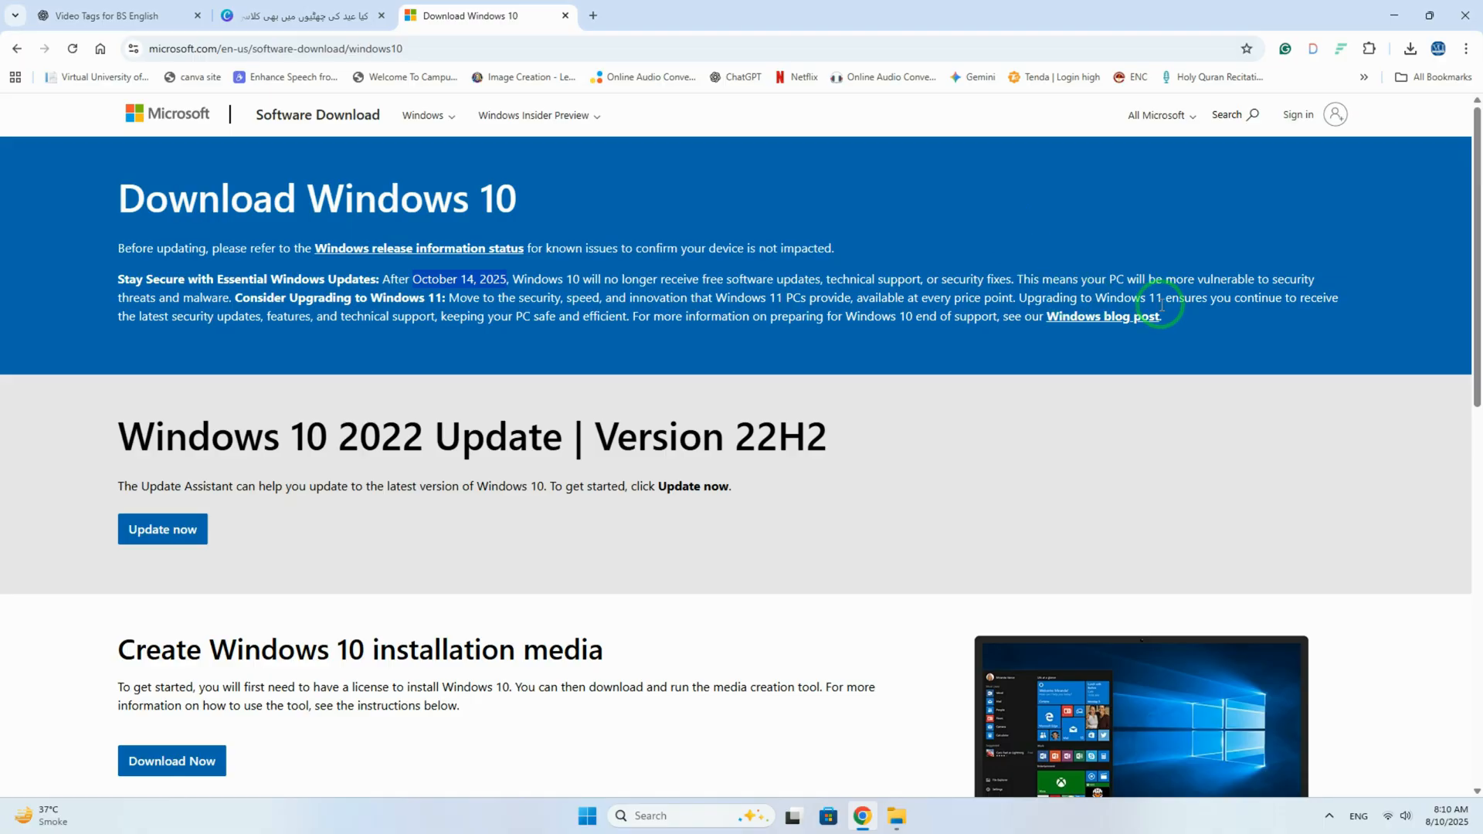
pyautogui.moveTo(1162, 298); pyautogui.dragTo(1021, 298)
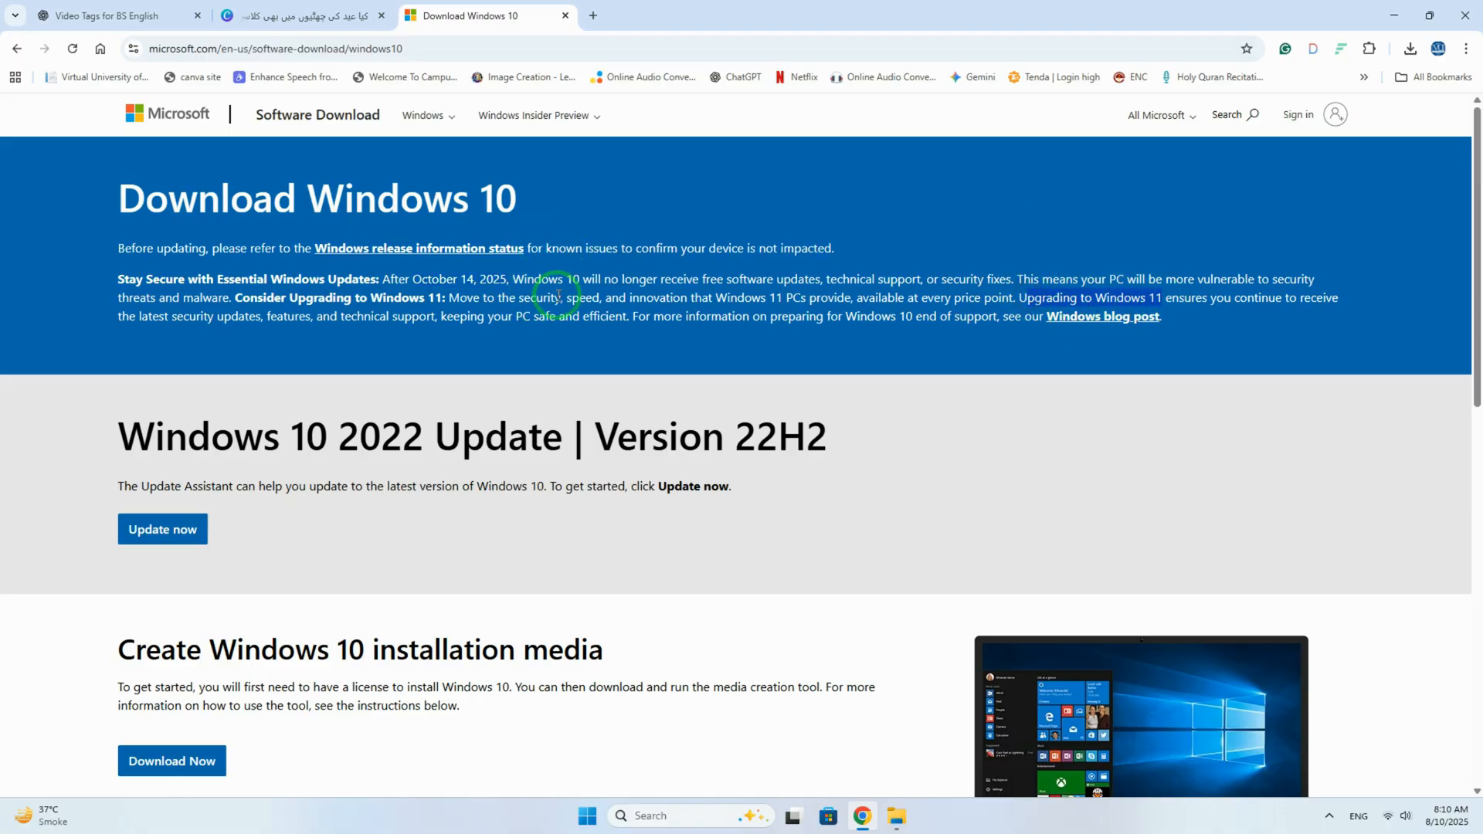
# - Download the media creation tool from the Create Windows 10 installation media section and show the file in its folder
pyautogui.scroll(-1, 471, 374)
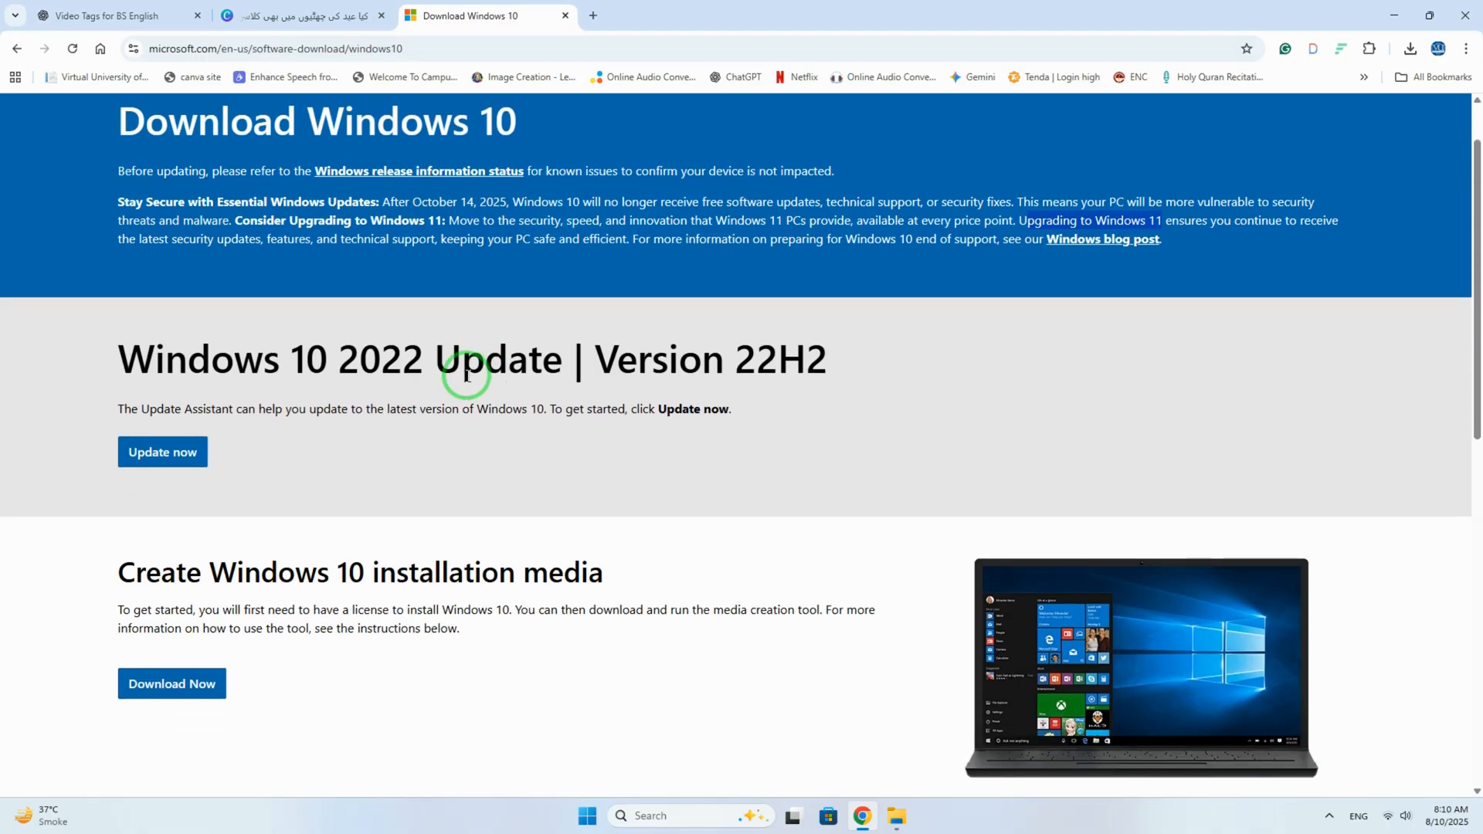
pyautogui.scroll(-2, 309, 553)
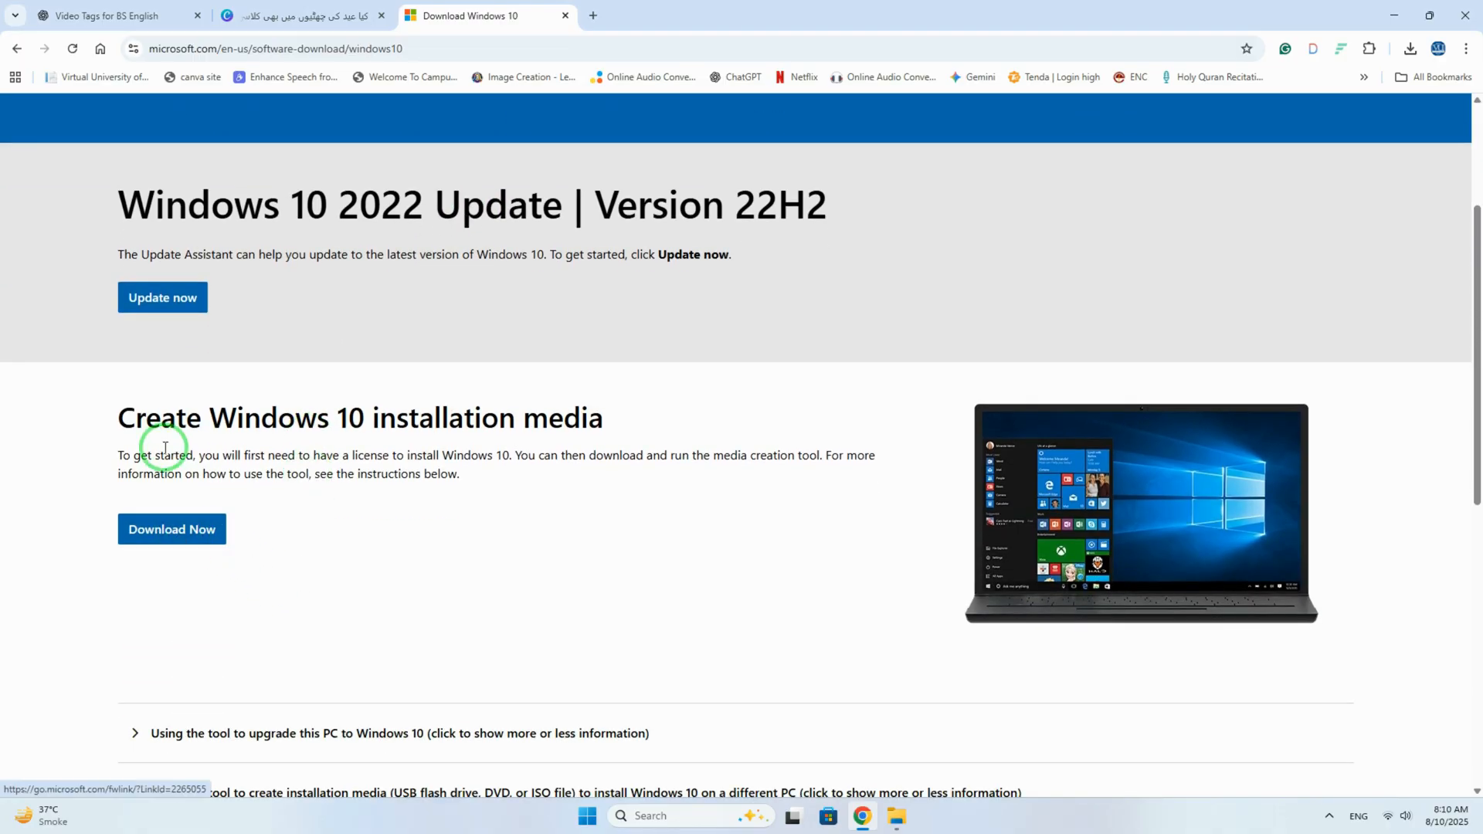
pyautogui.moveTo(131, 424); pyautogui.dragTo(620, 446)
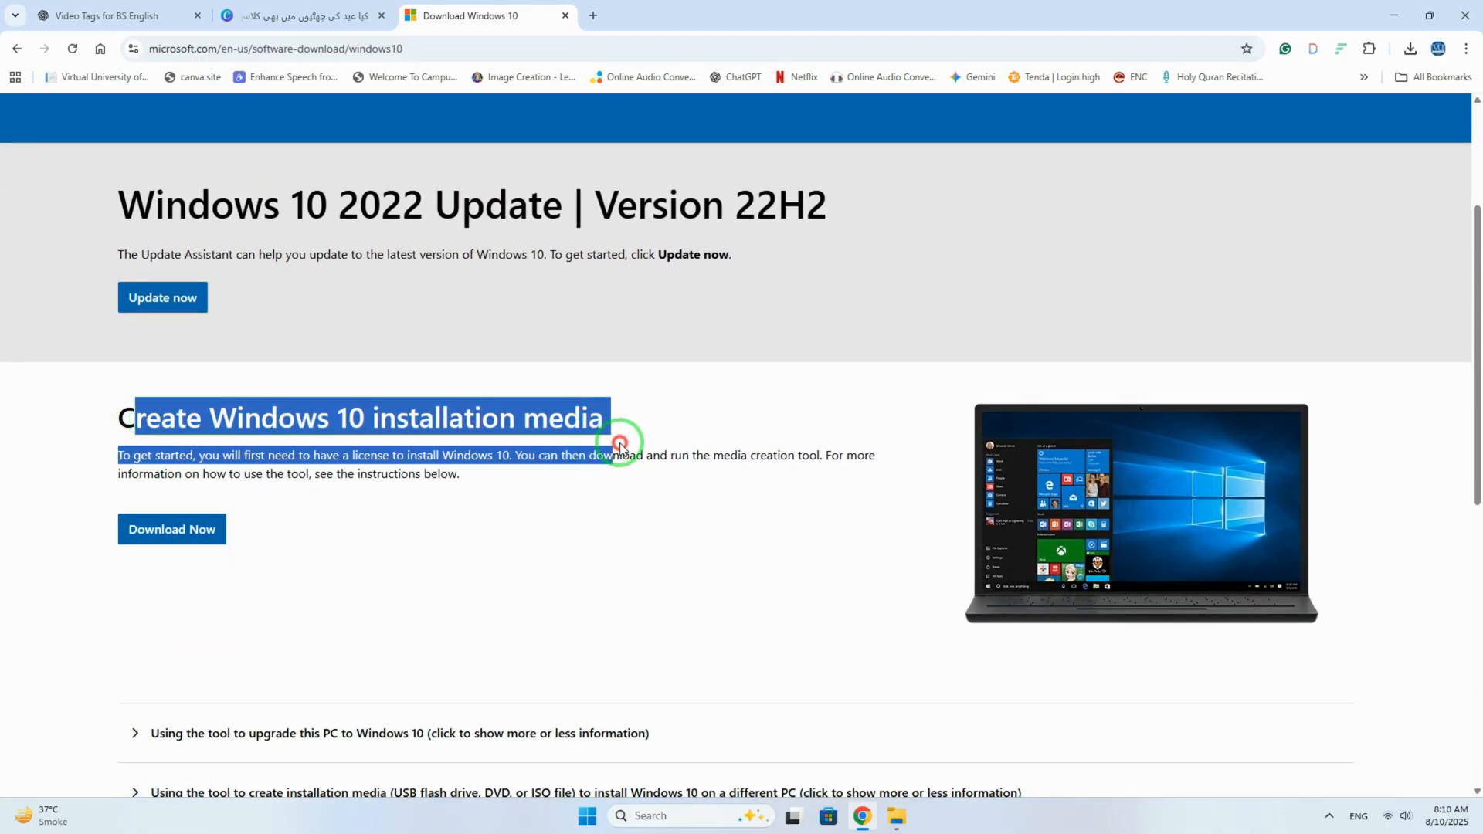
pyautogui.click(167, 529)
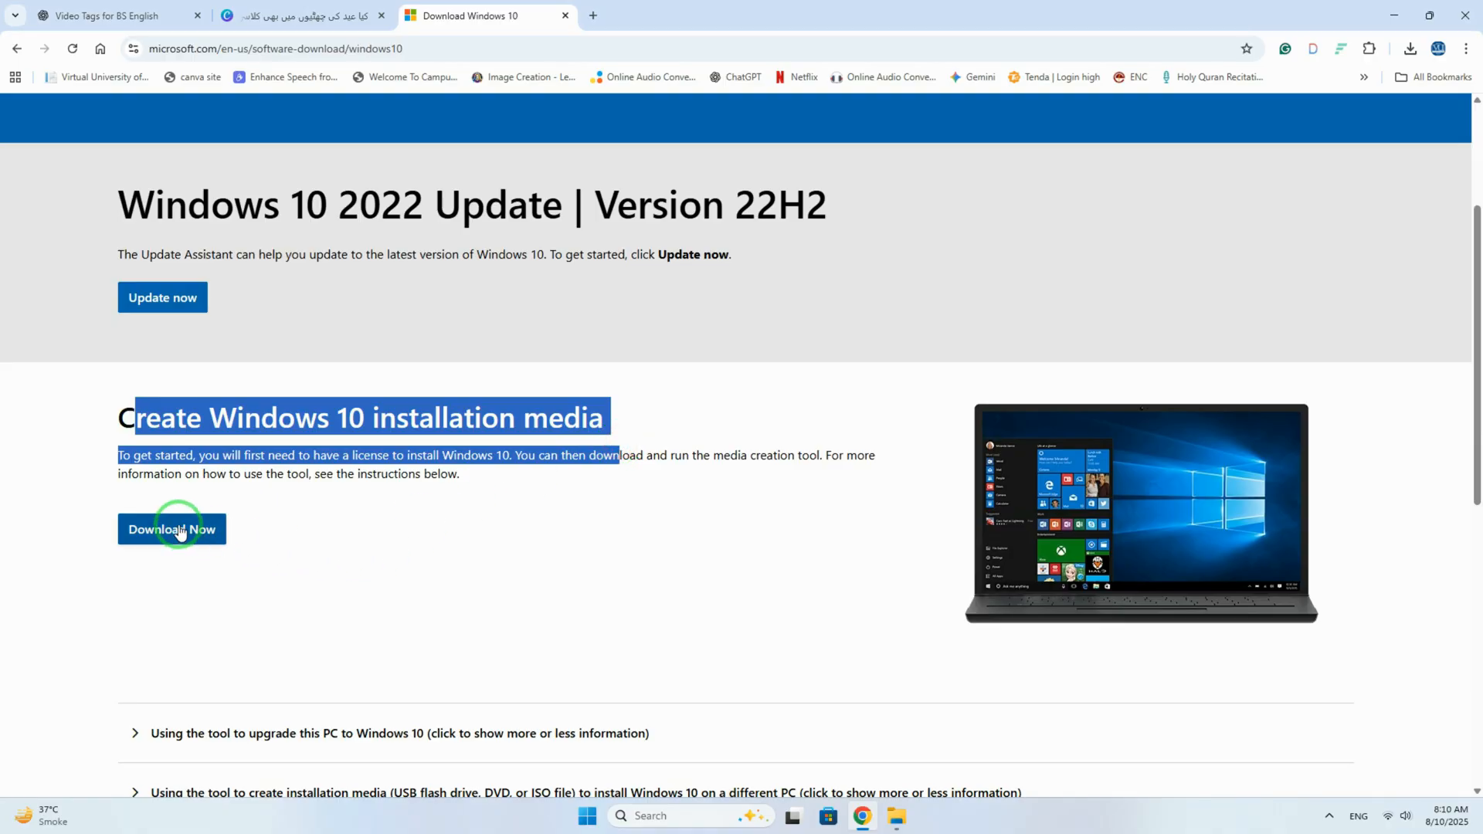
pyautogui.moveTo(1369, 96)
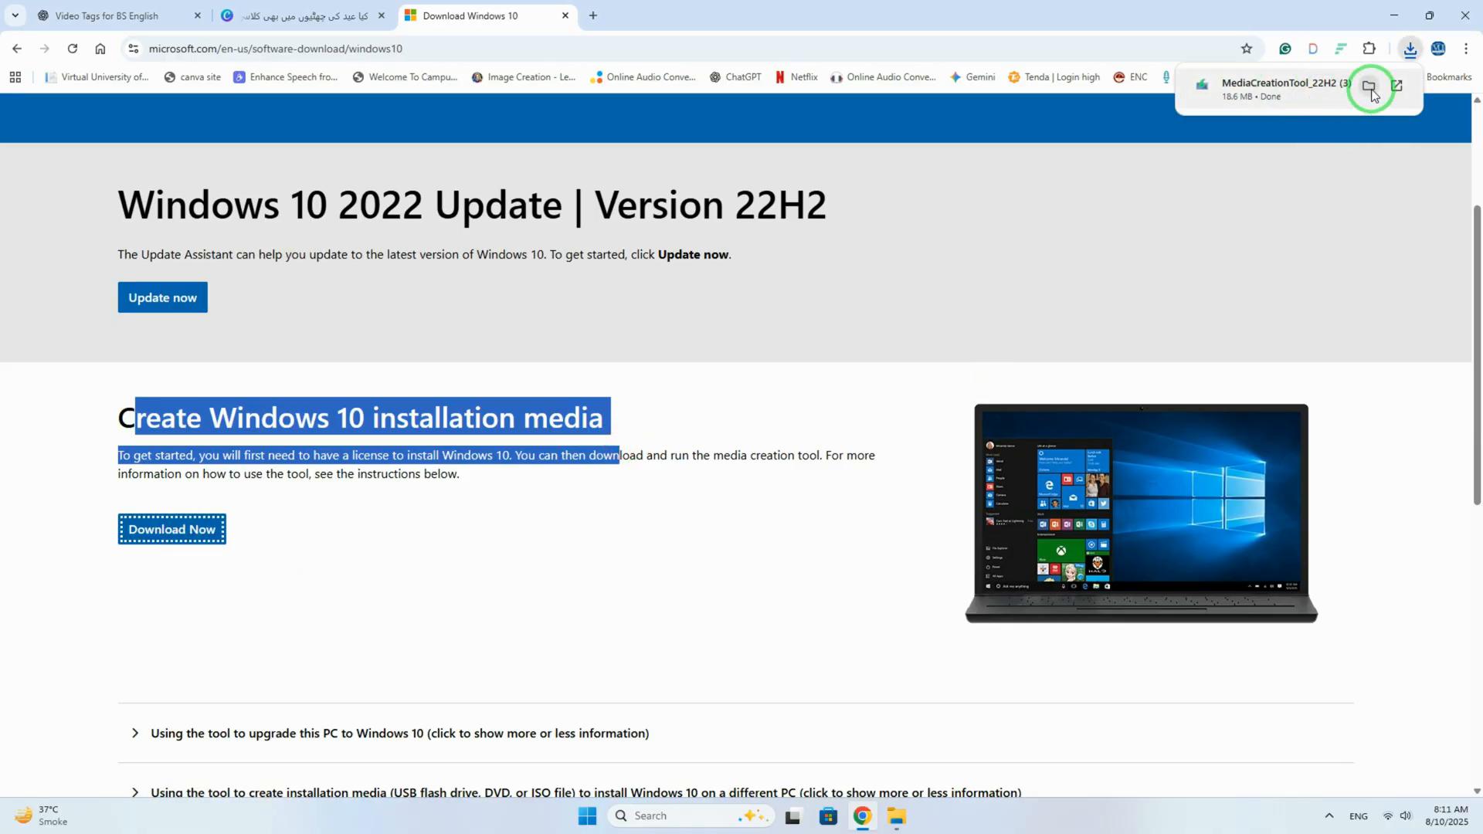
pyautogui.click(1369, 88)
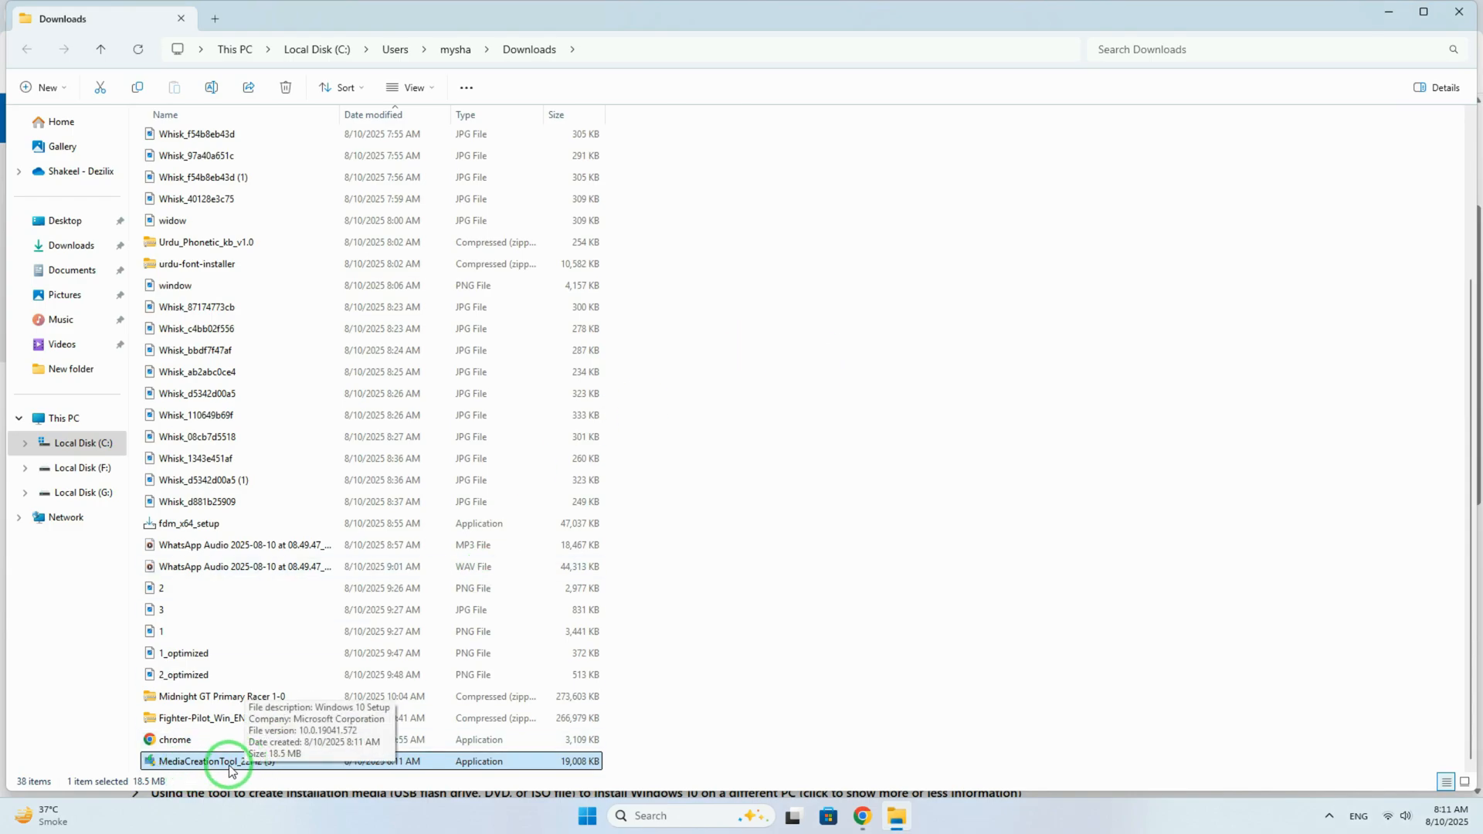
# - Run the downloaded MediaCreationTool_22H2 (3) with permission to make changes, and minimize the browser and Downloads windows
pyautogui.doubleClick(229, 765)
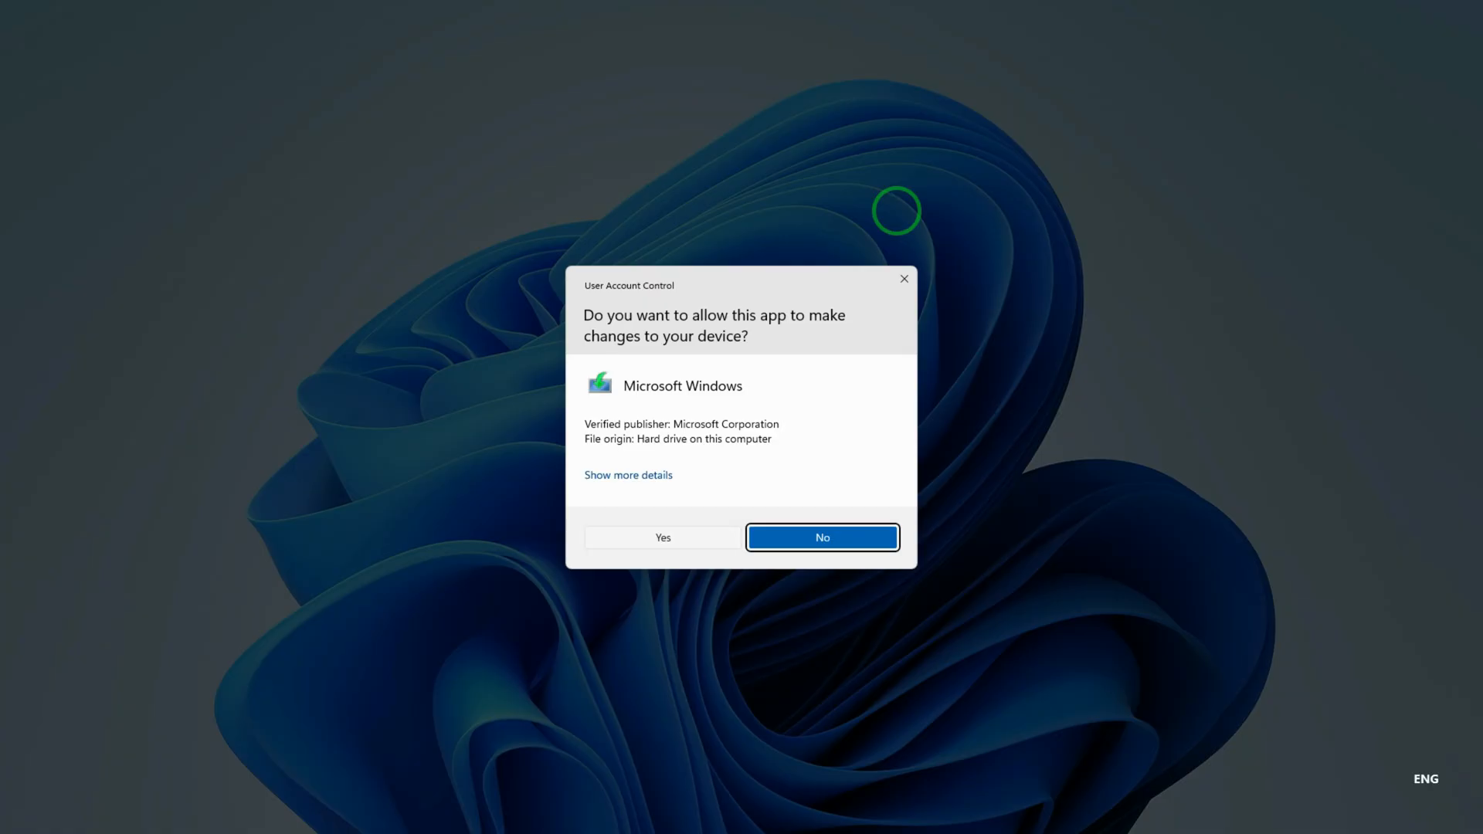
pyautogui.click(669, 537)
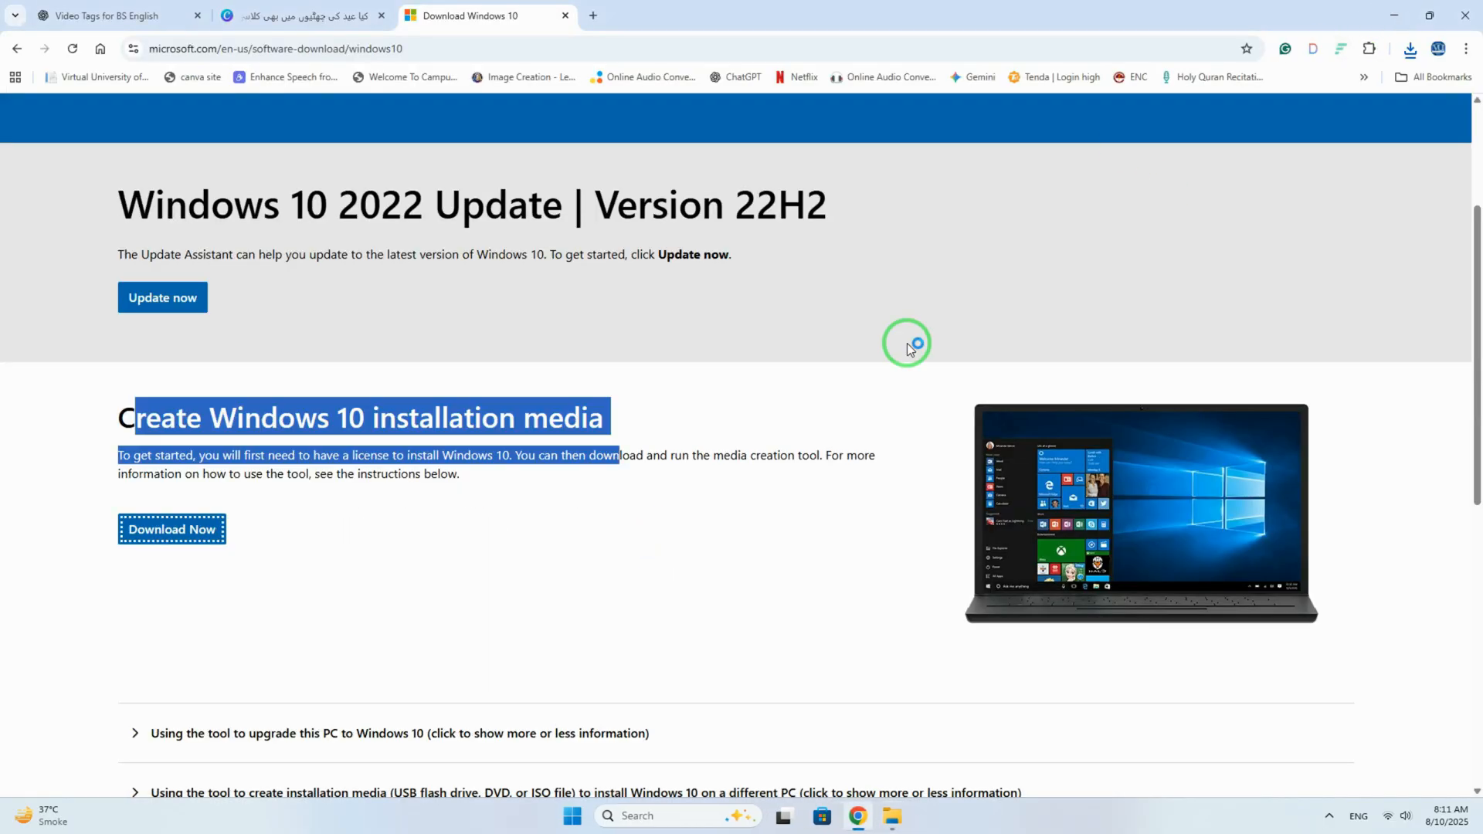
pyautogui.click(1405, 27)
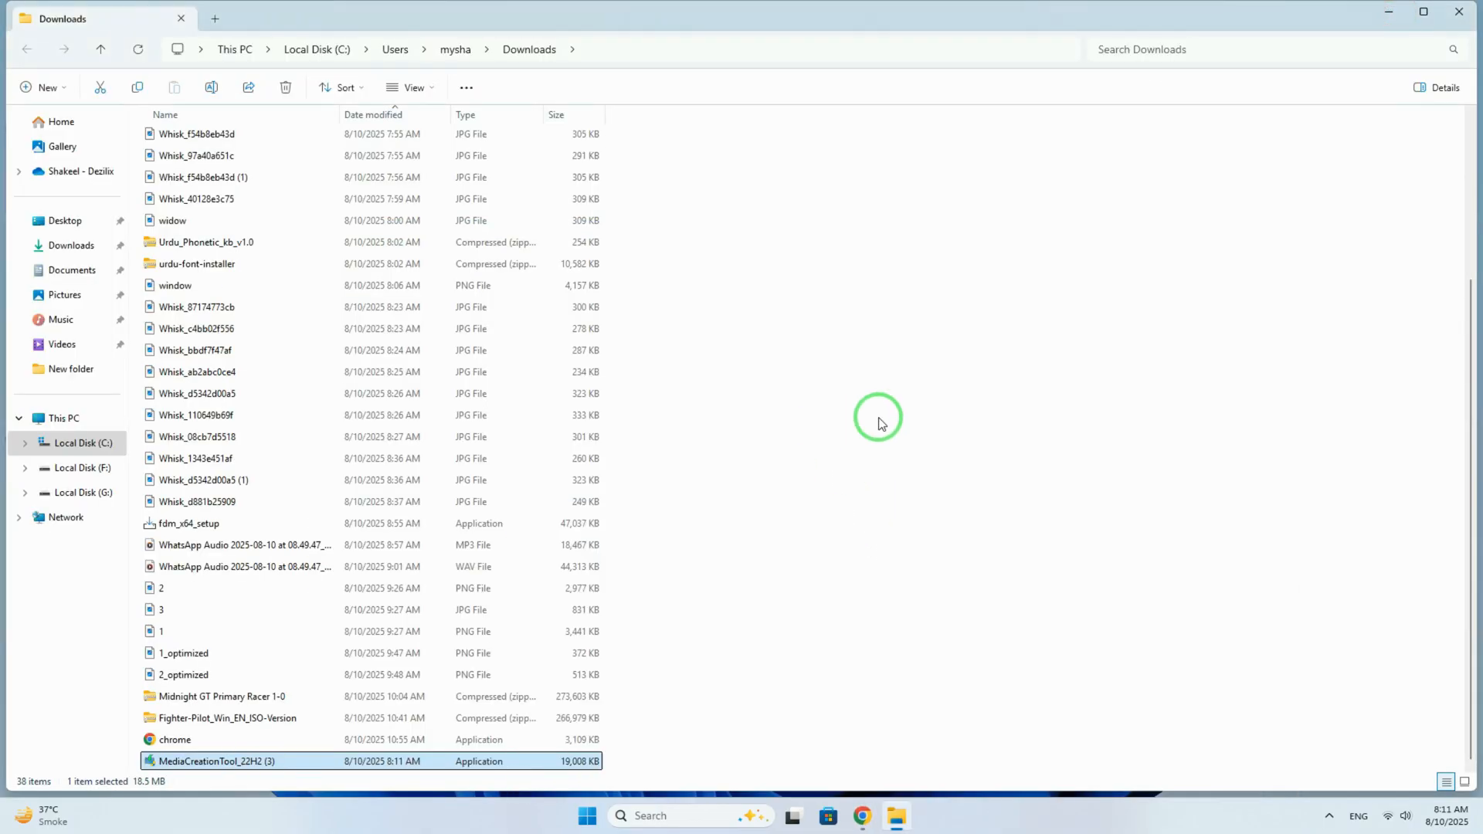
pyautogui.click(1387, 15)
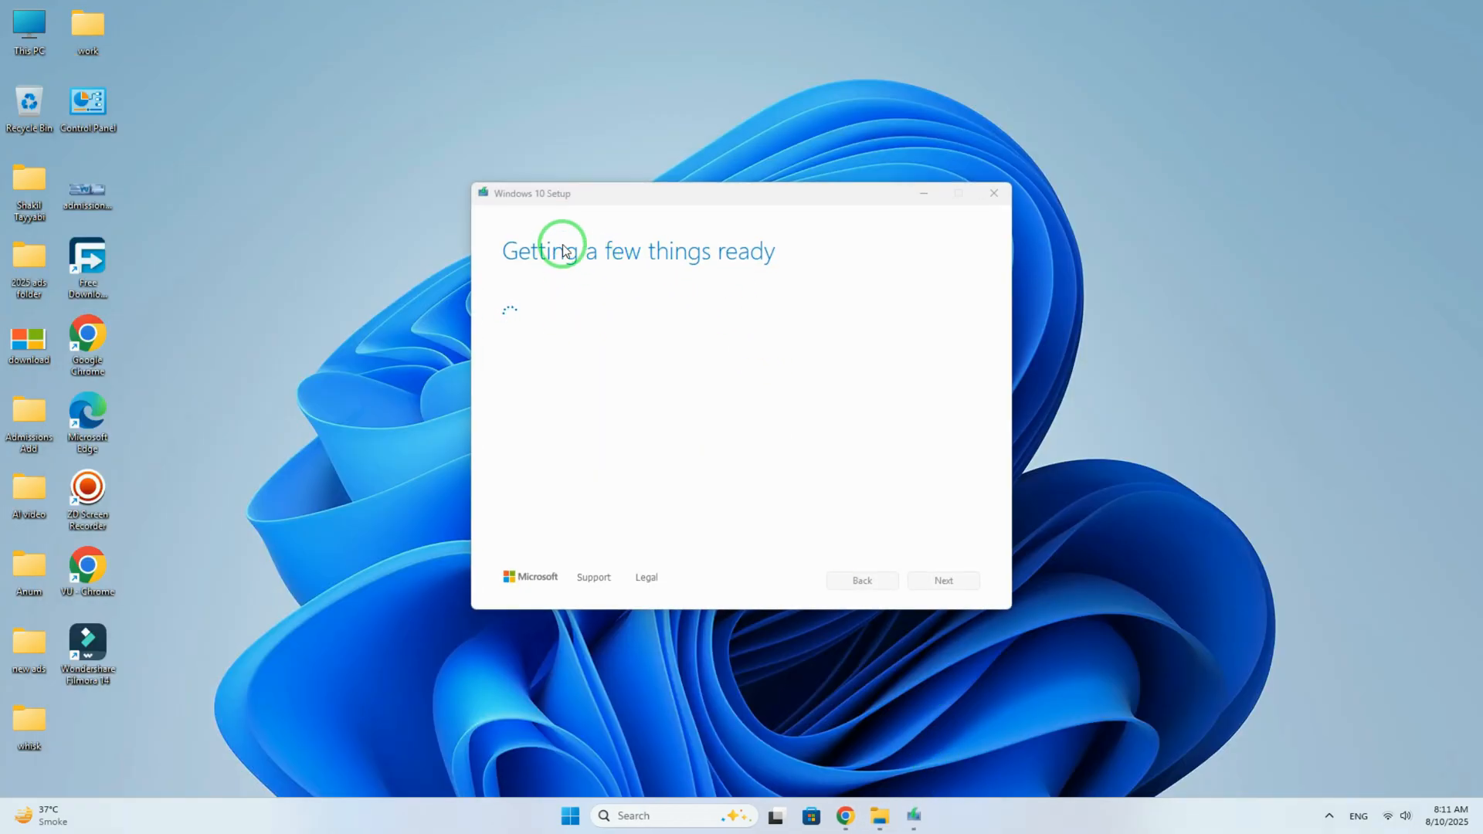
# - Review the license terms in Windows 10 Setup through to the later clauses and accept them
pyautogui.click(547, 193)
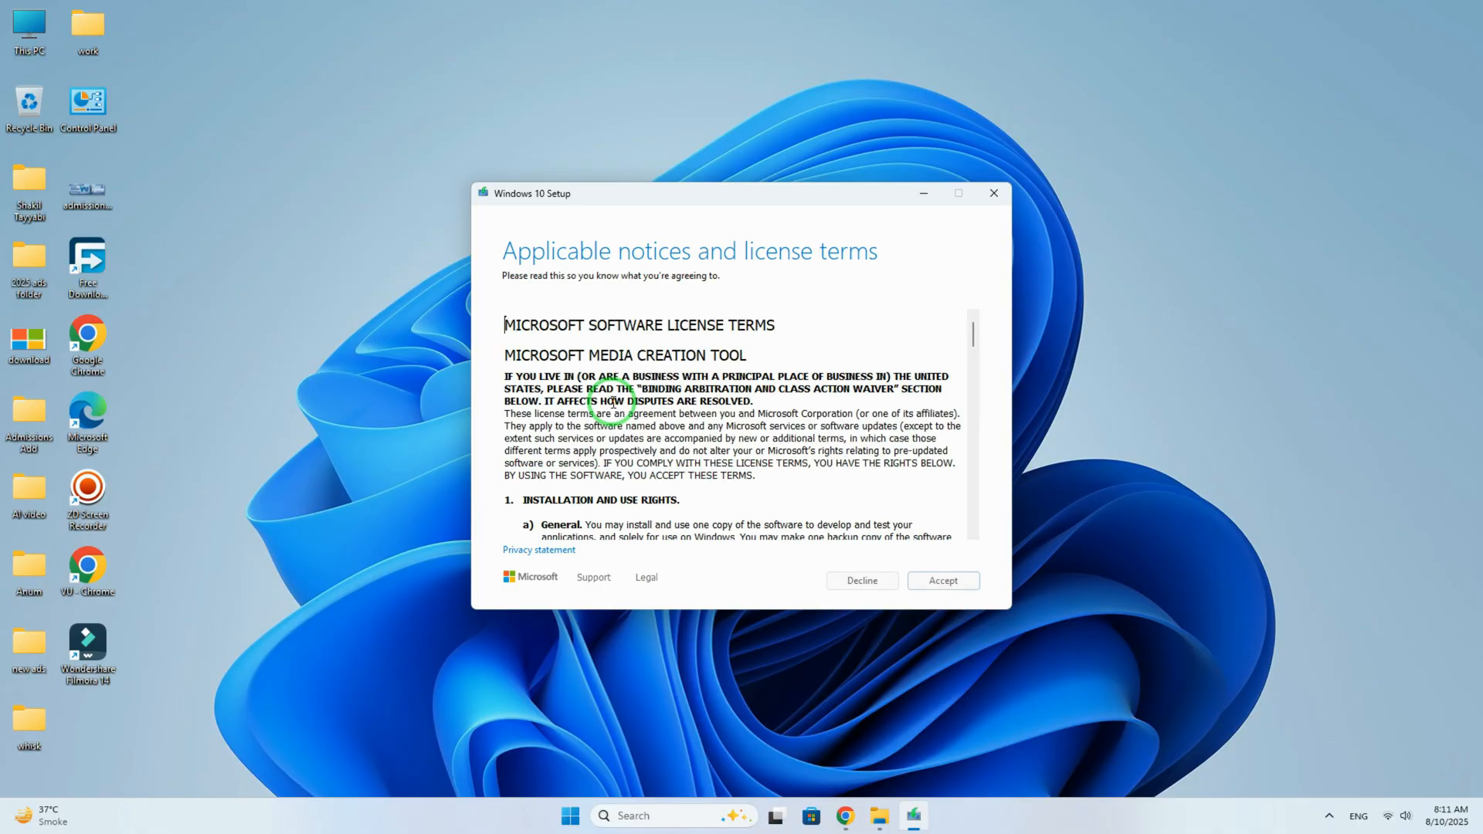
pyautogui.scroll(-20, 656, 405)
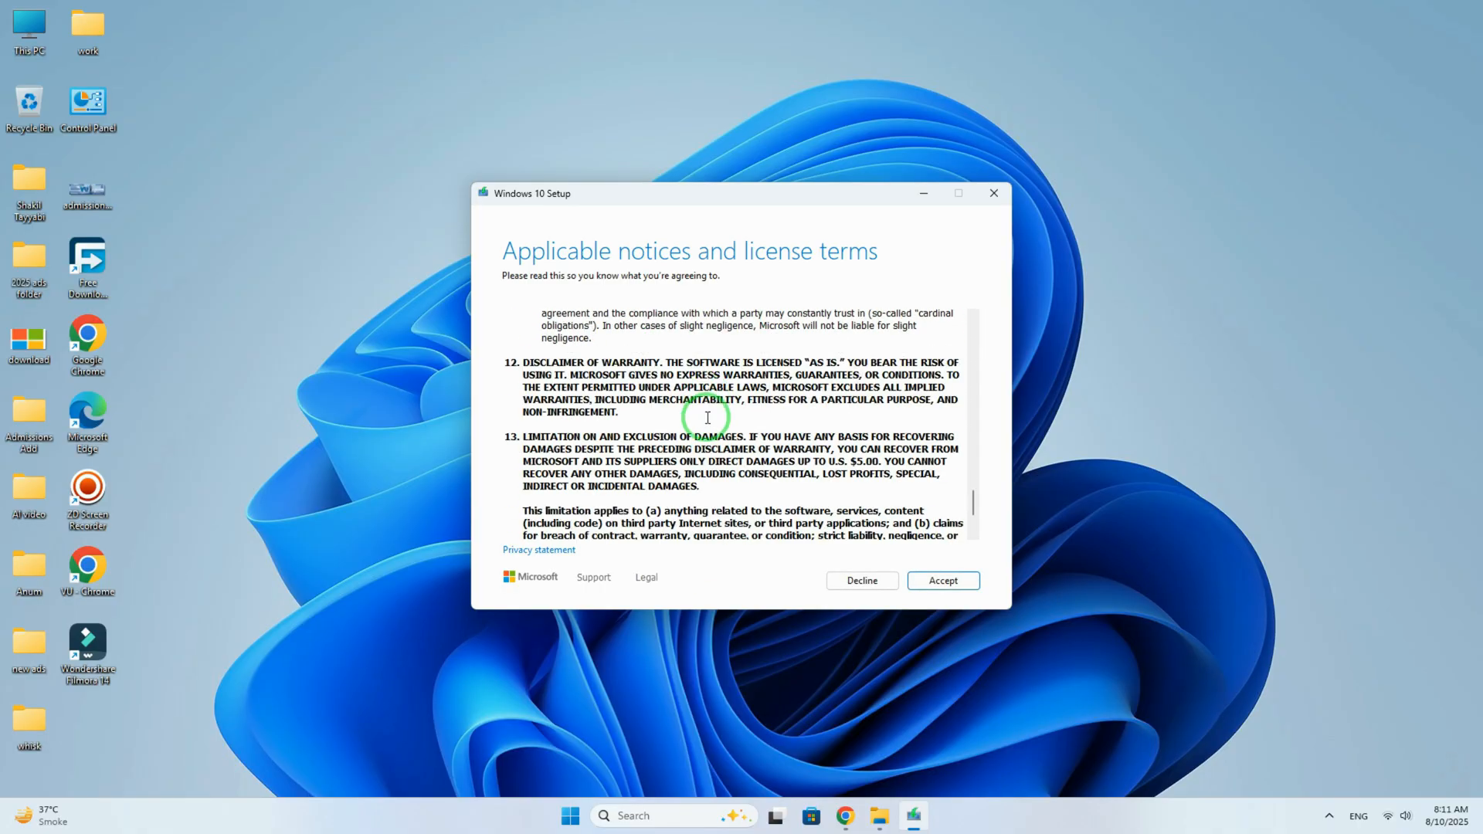
pyautogui.click(947, 579)
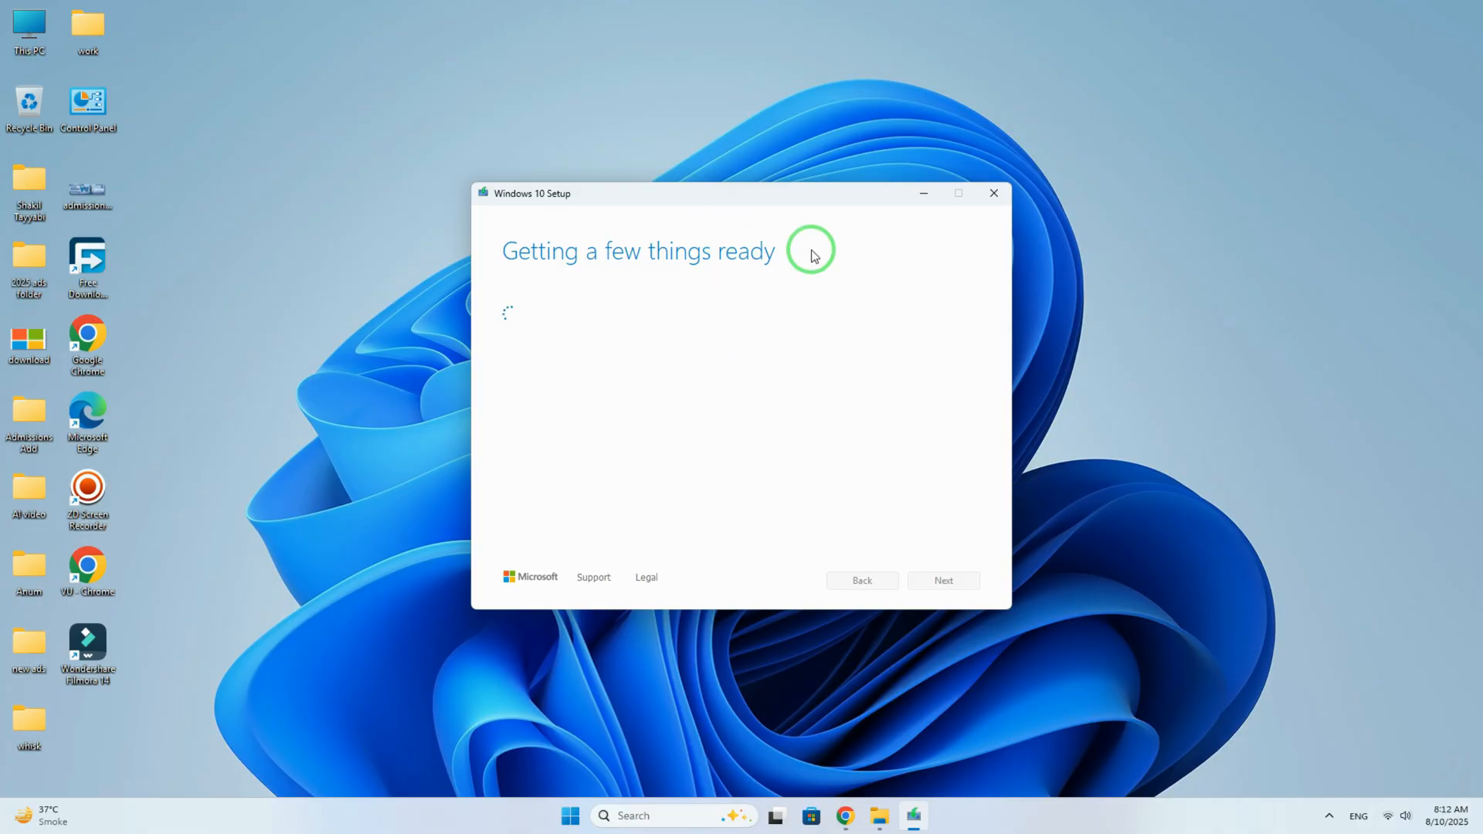
# - Create a new folder named "office work" on Local Disk (G:) in File Explorer
pyautogui.doubleClick(23, 45)
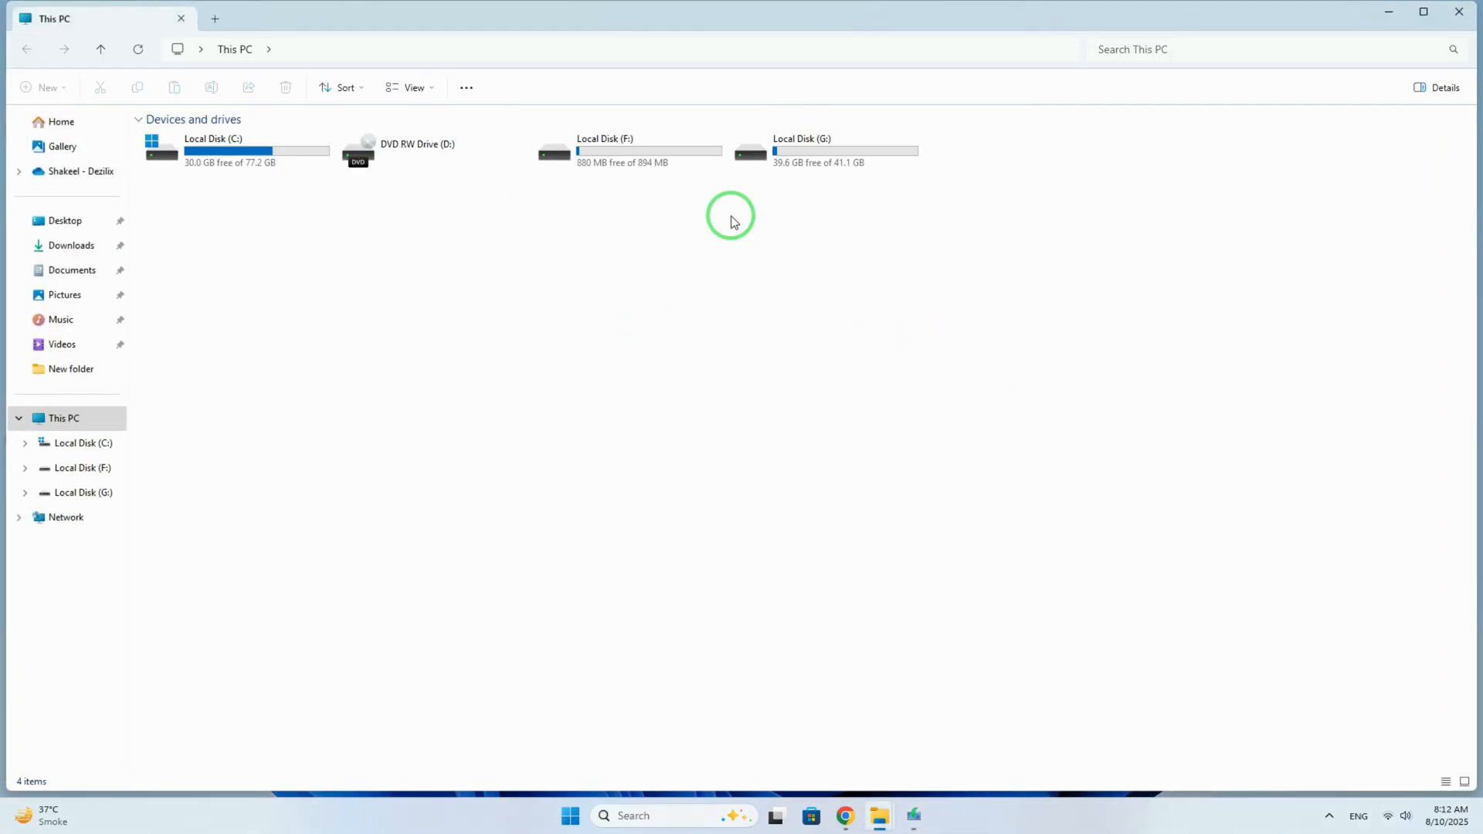
pyautogui.doubleClick(788, 157)
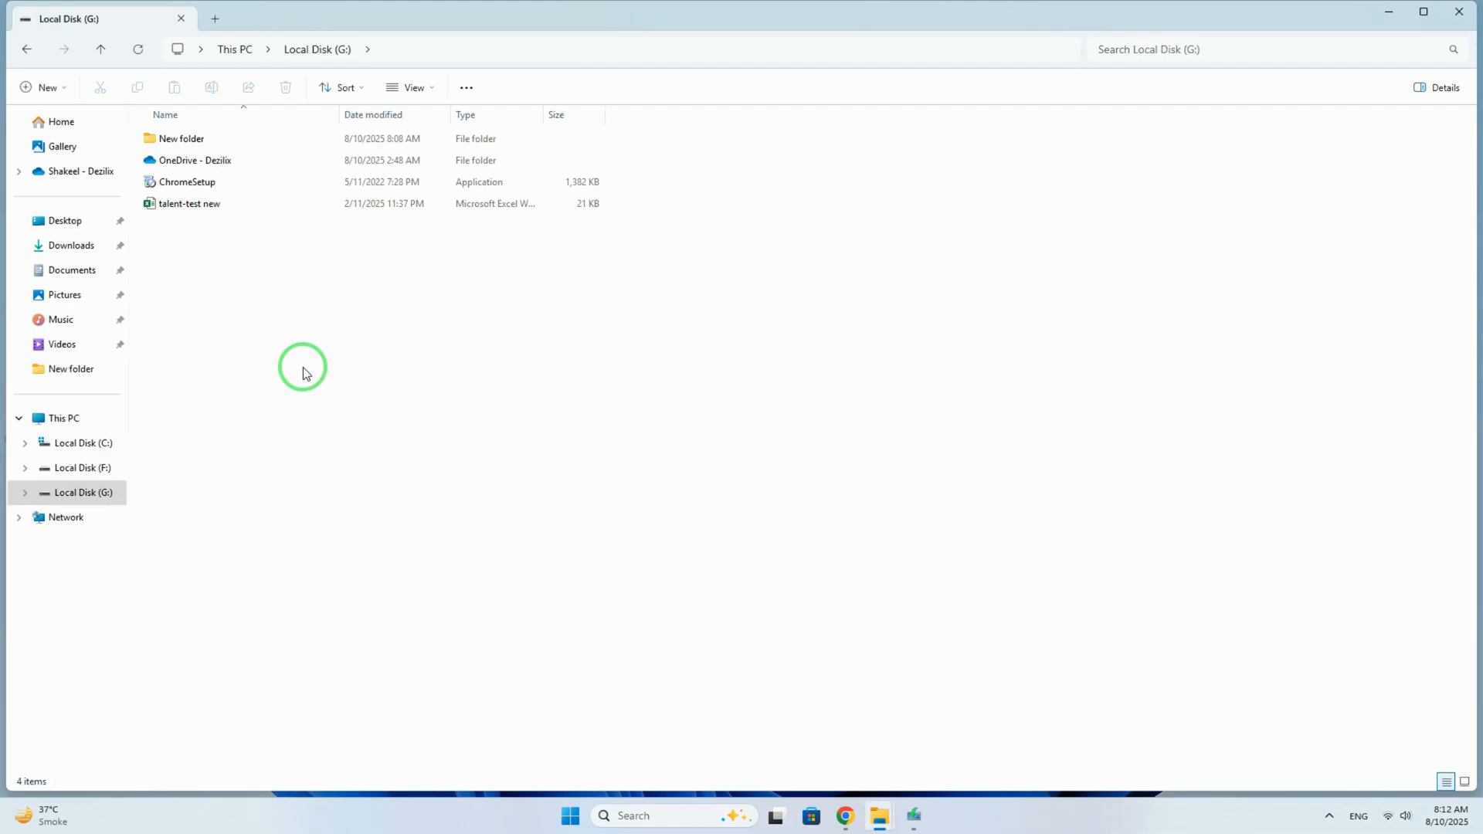
pyautogui.click(26, 49)
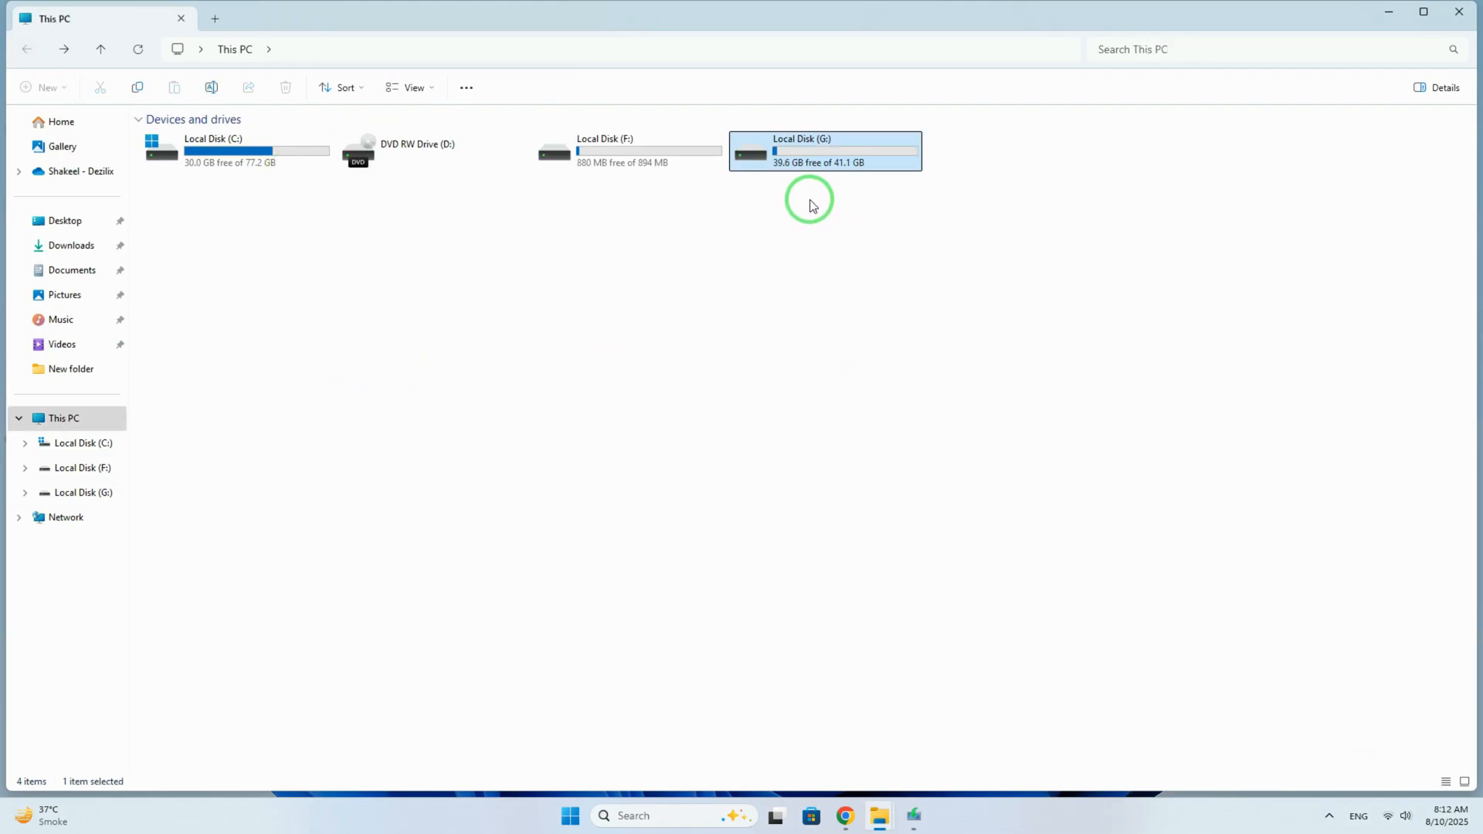
pyautogui.doubleClick(804, 163)
pyautogui.rightClick(483, 311)
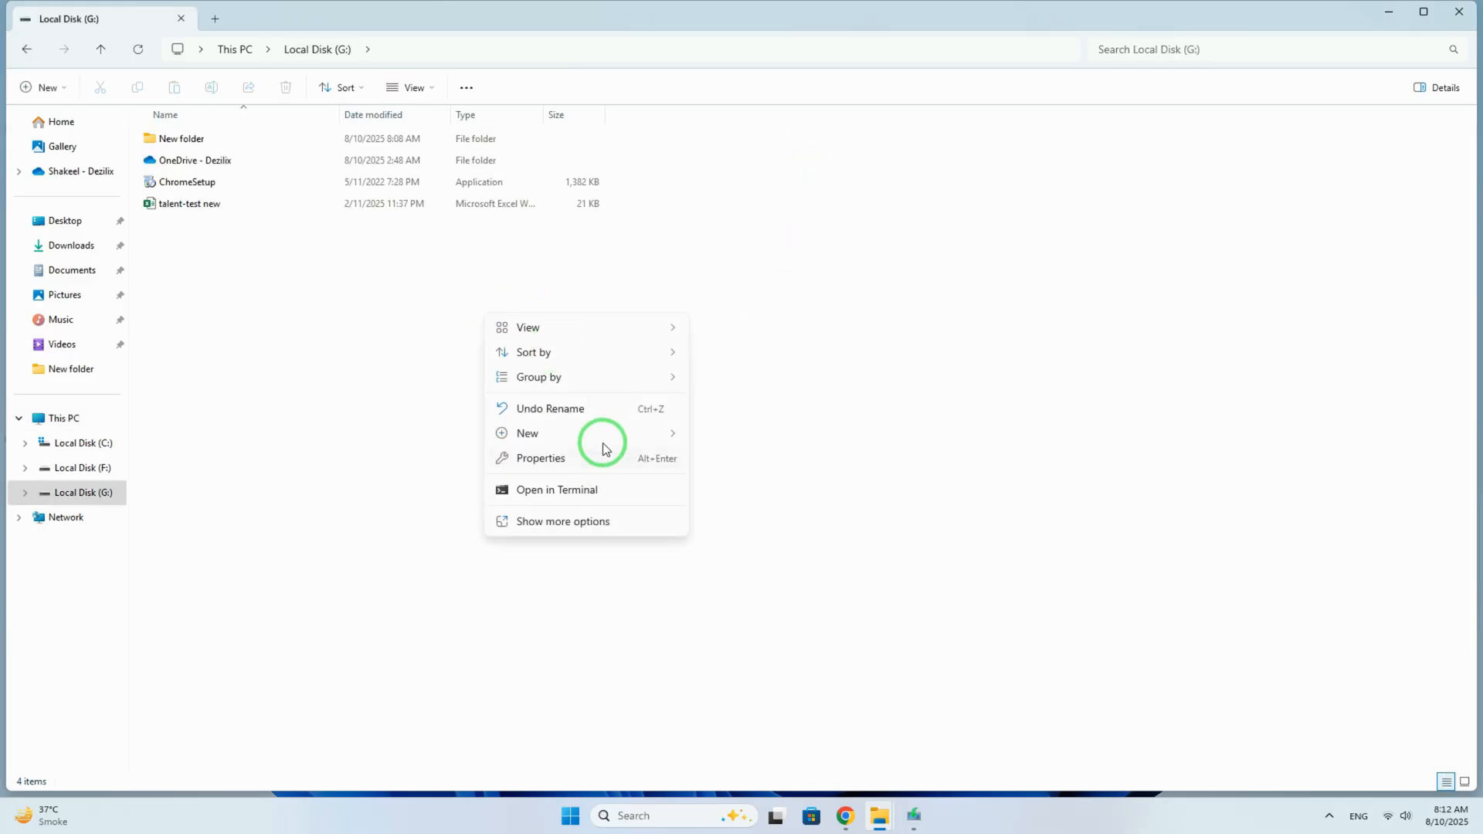
pyautogui.moveTo(653, 431)
pyautogui.click(732, 436)
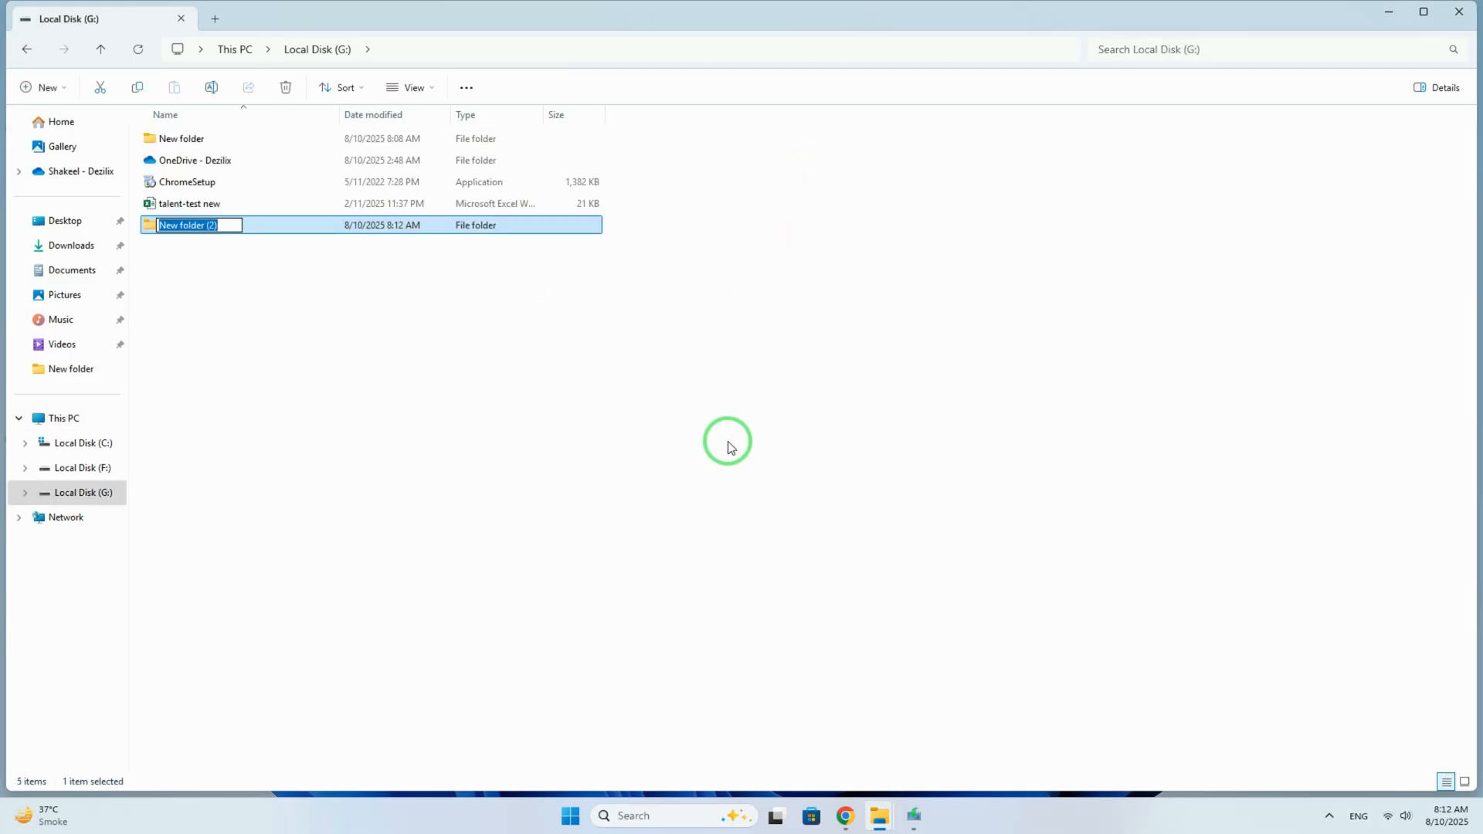
pyautogui.write('office work')
pyautogui.press('Return')
pyautogui.click(391, 376)
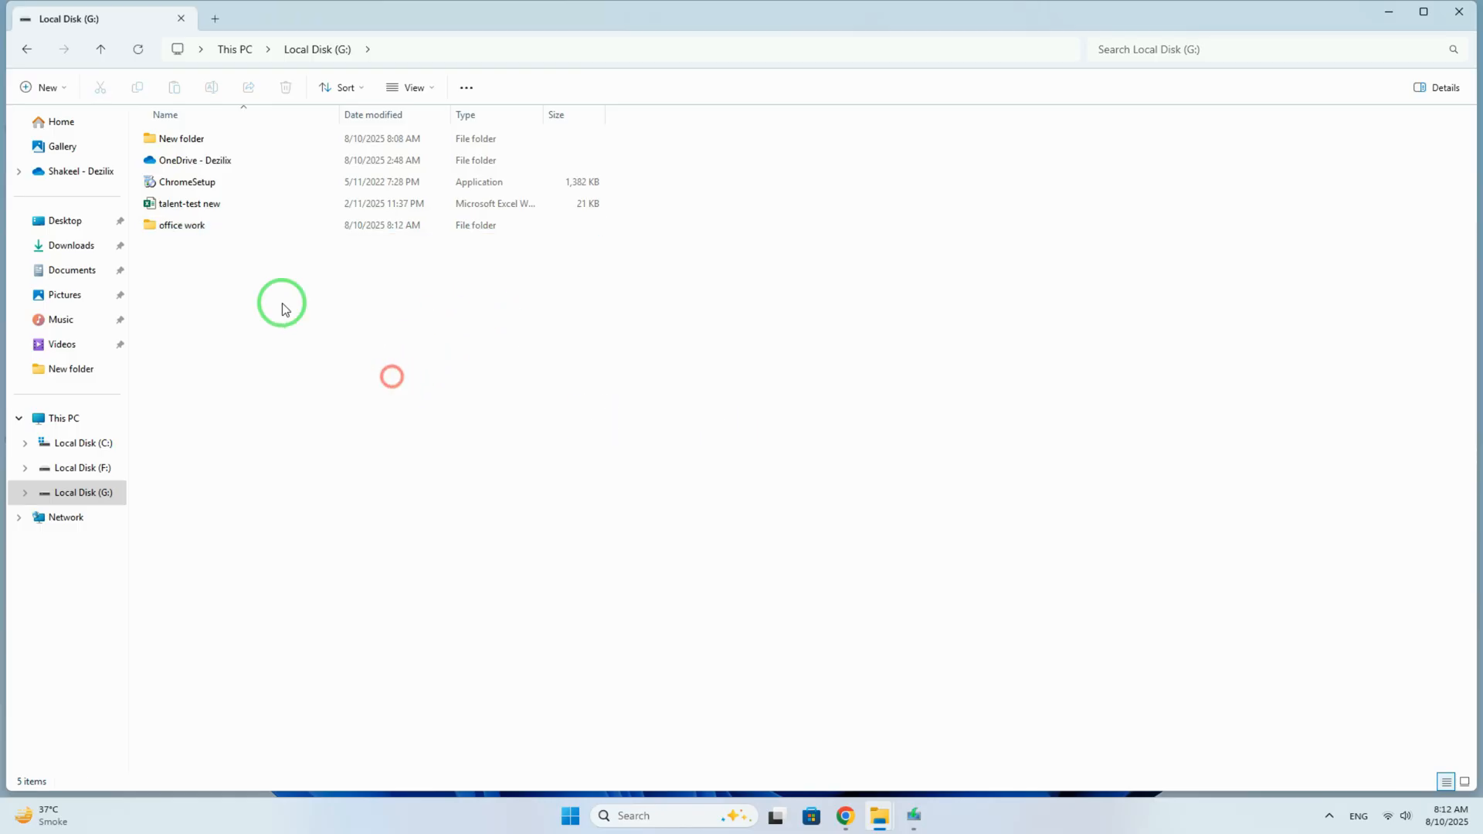
# - Send a shortcut of the "office work" folder to the desktop and close the File Explorer window
pyautogui.rightClick(209, 234)
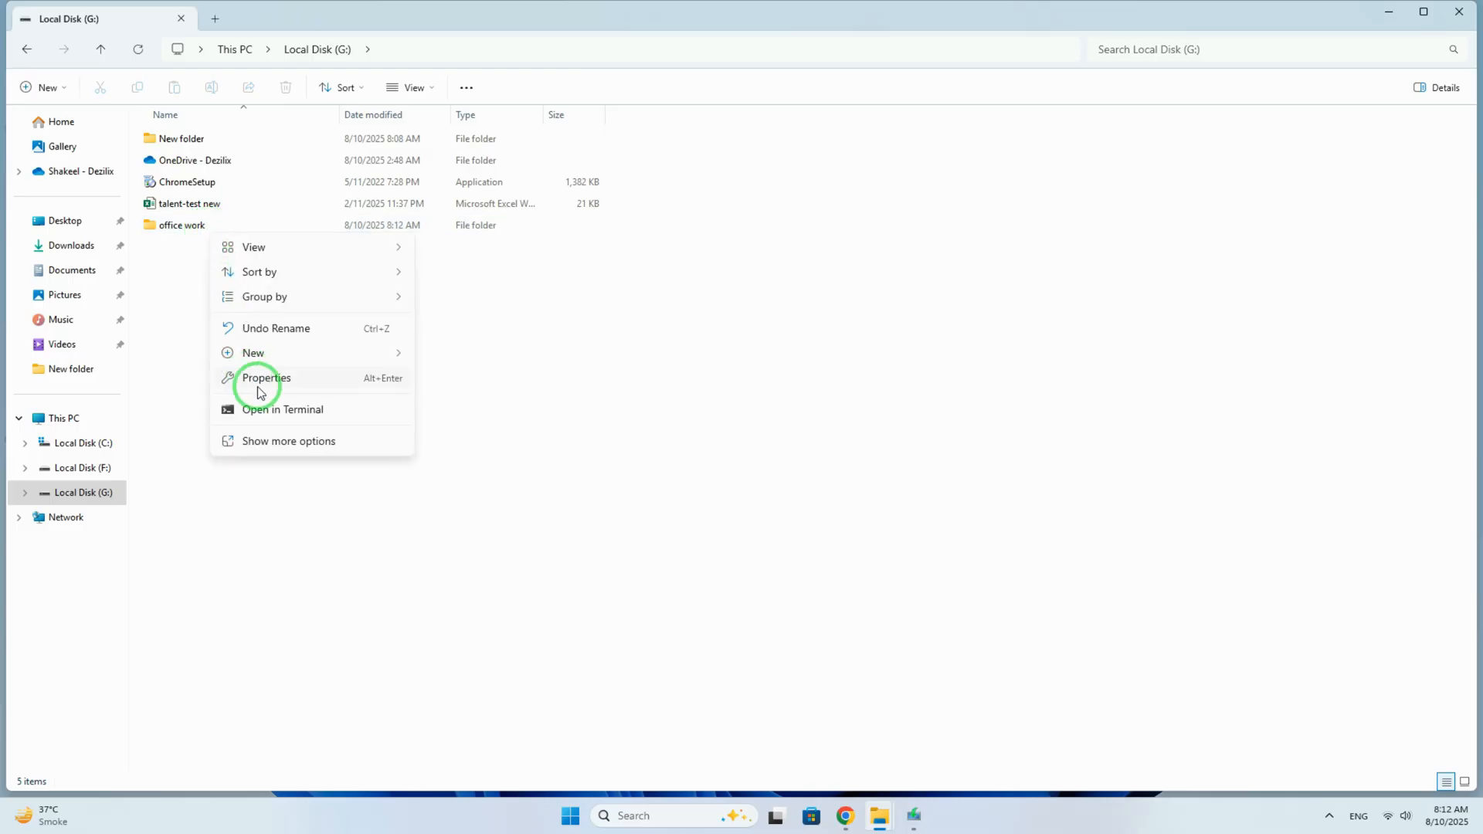
pyautogui.click(289, 441)
pyautogui.moveTo(291, 454)
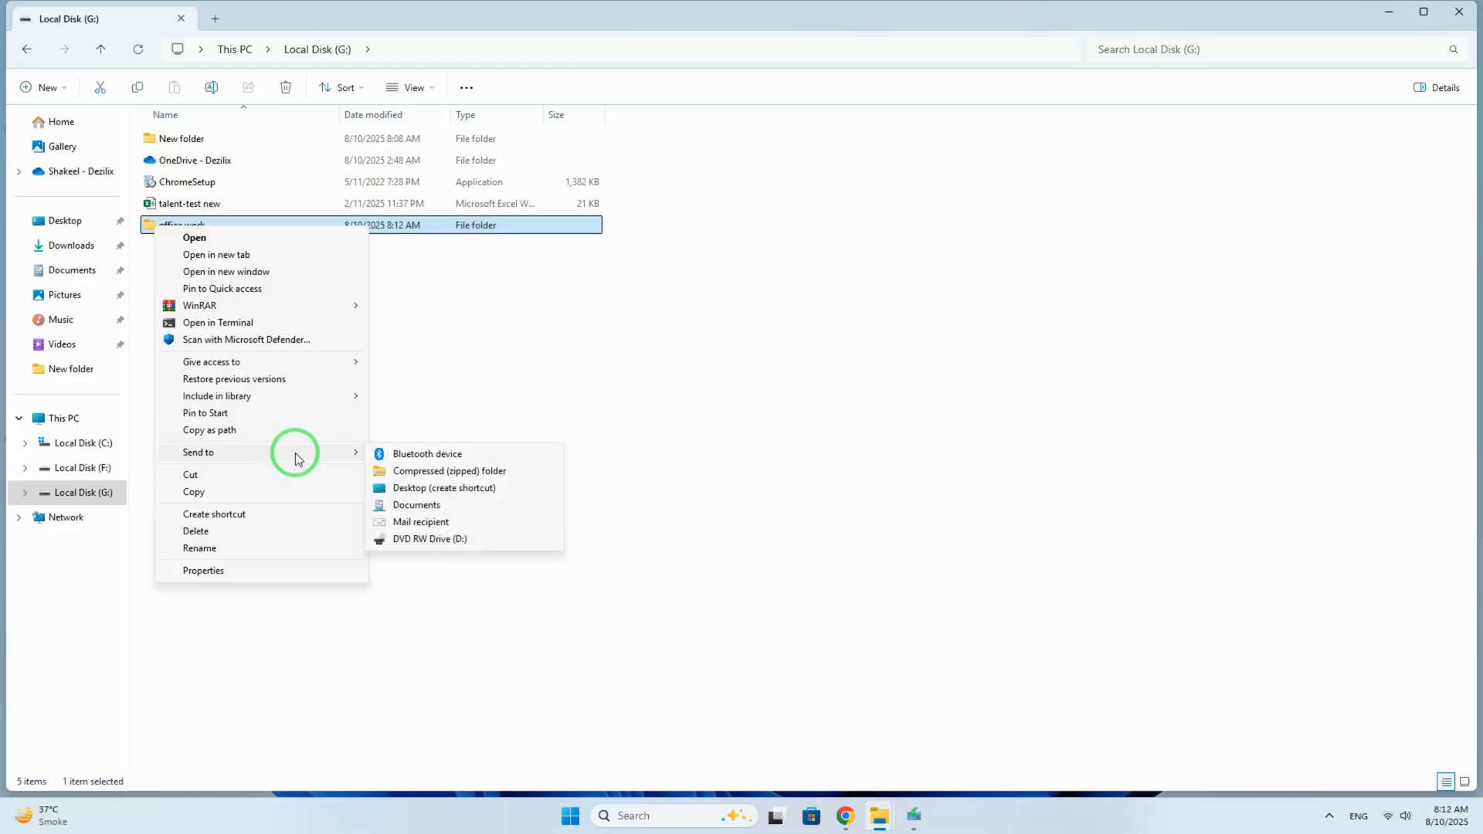
pyautogui.click(457, 488)
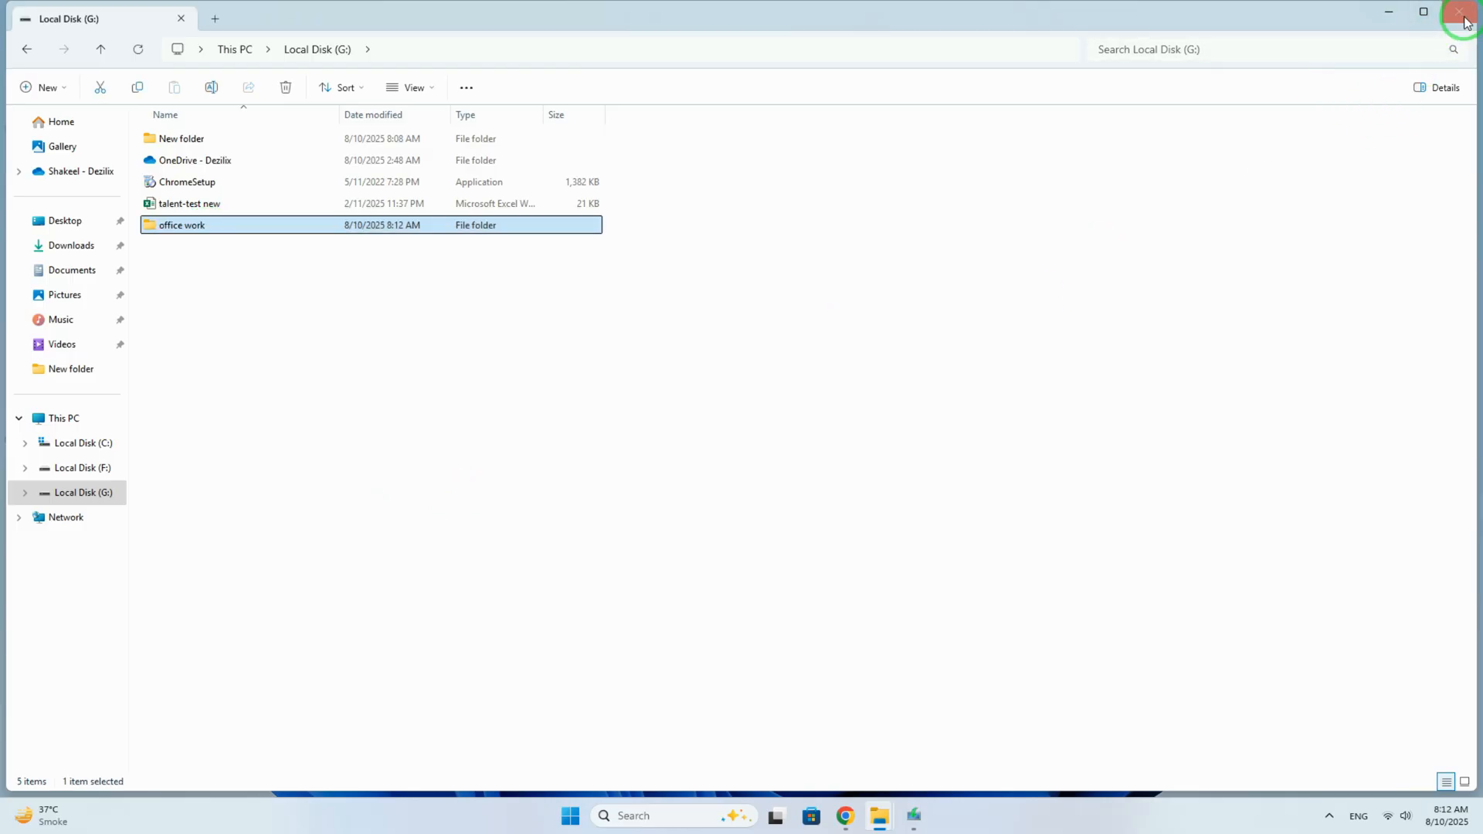
pyautogui.click(1458, 11)
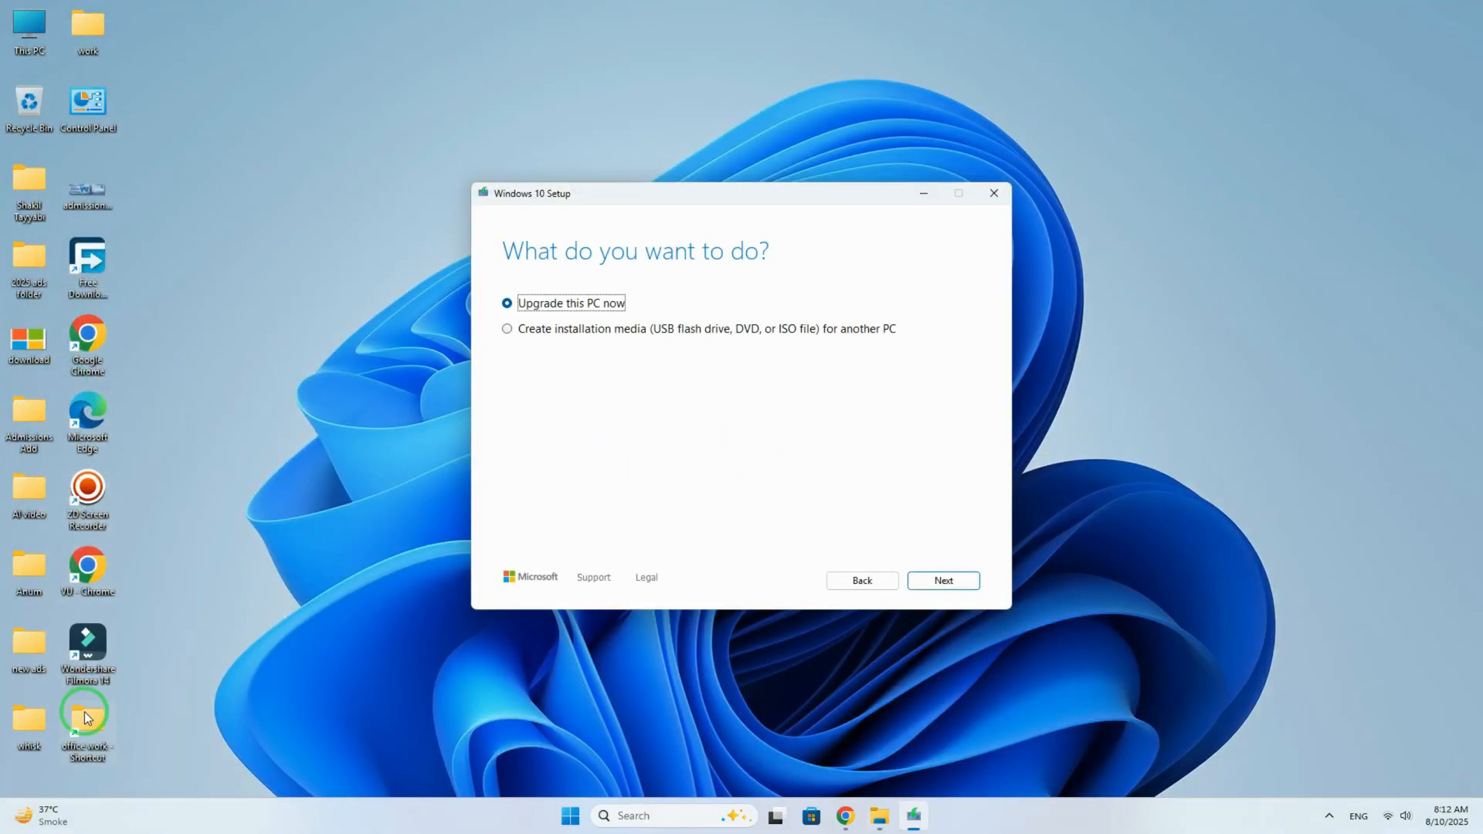
# - Open the "office work" folder from its desktop shortcut to check its contents and minimize its window, closing any other folder opened
pyautogui.doubleClick(89, 726)
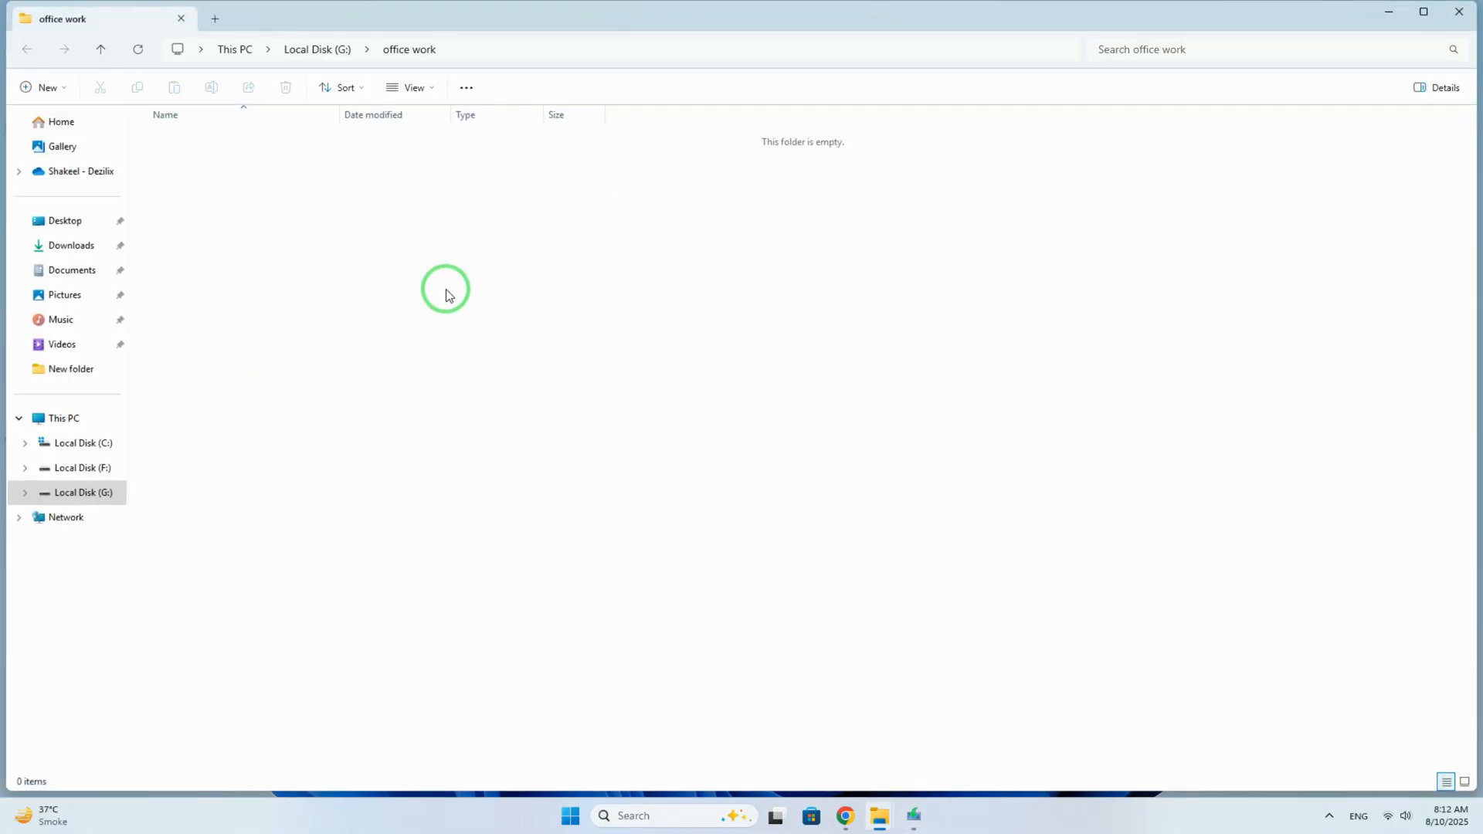
pyautogui.rightClick(504, 243)
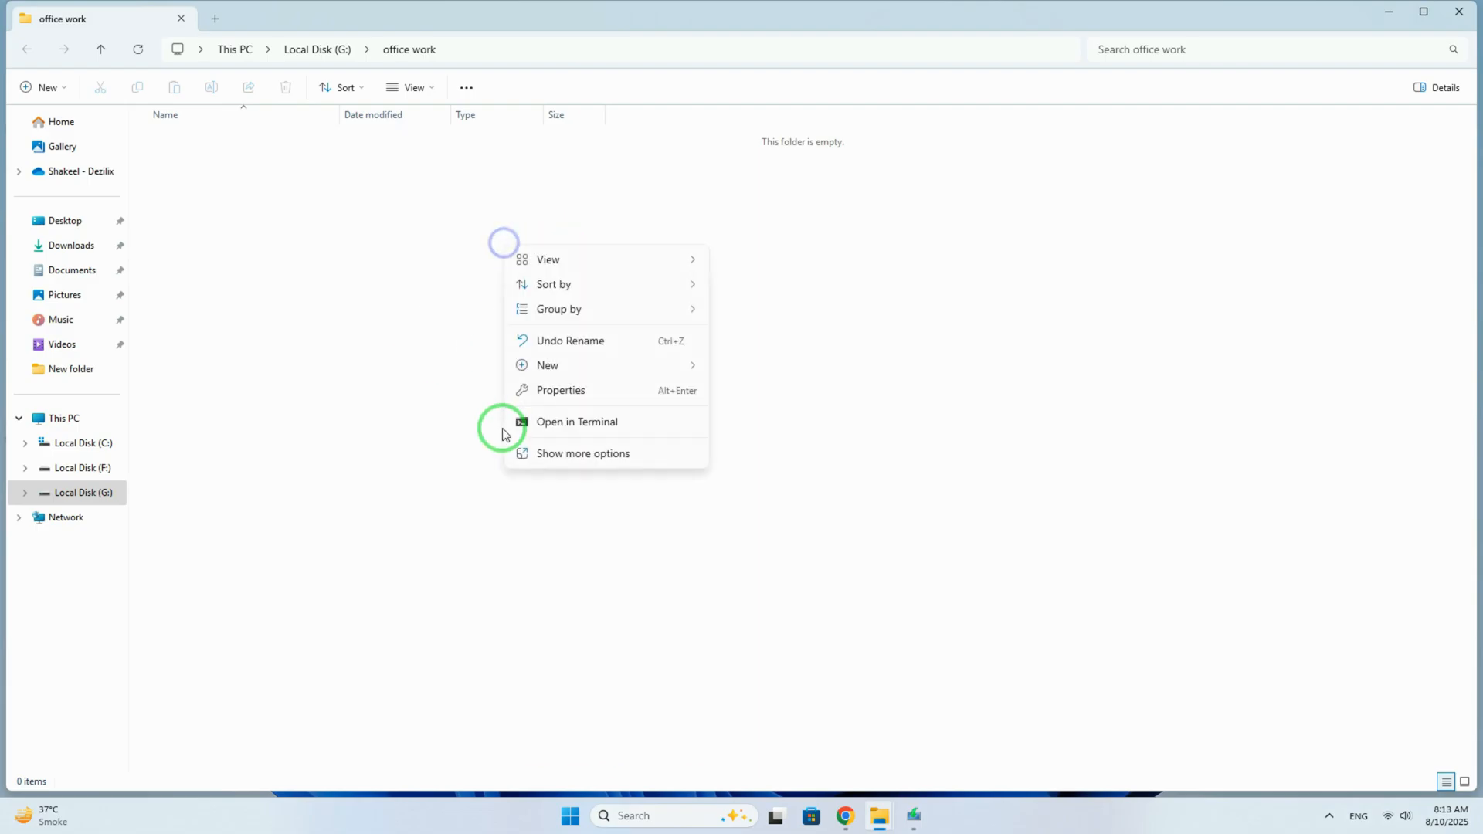
pyautogui.click(433, 461)
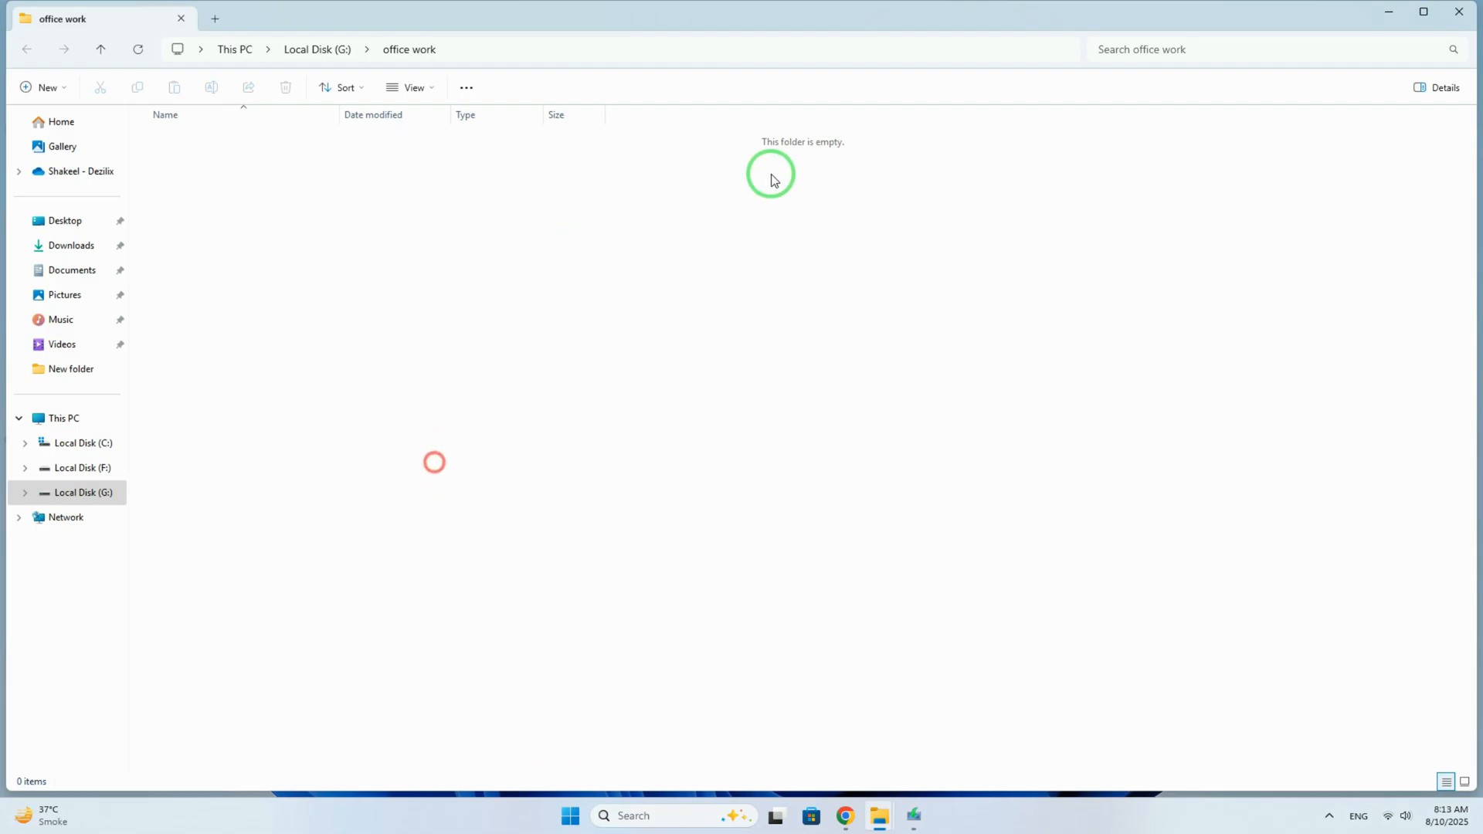
pyautogui.click(1387, 13)
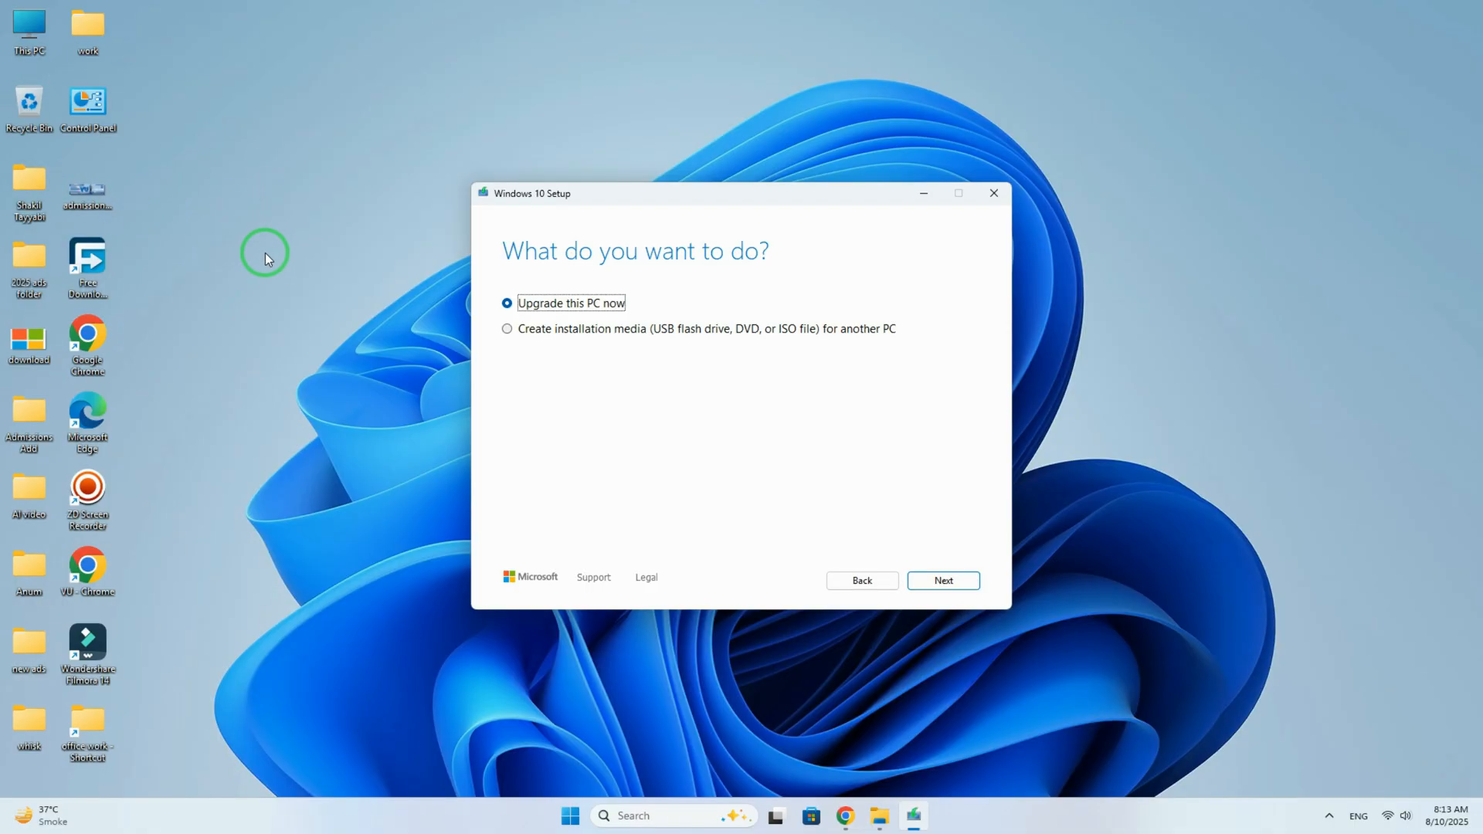
pyautogui.click(29, 187)
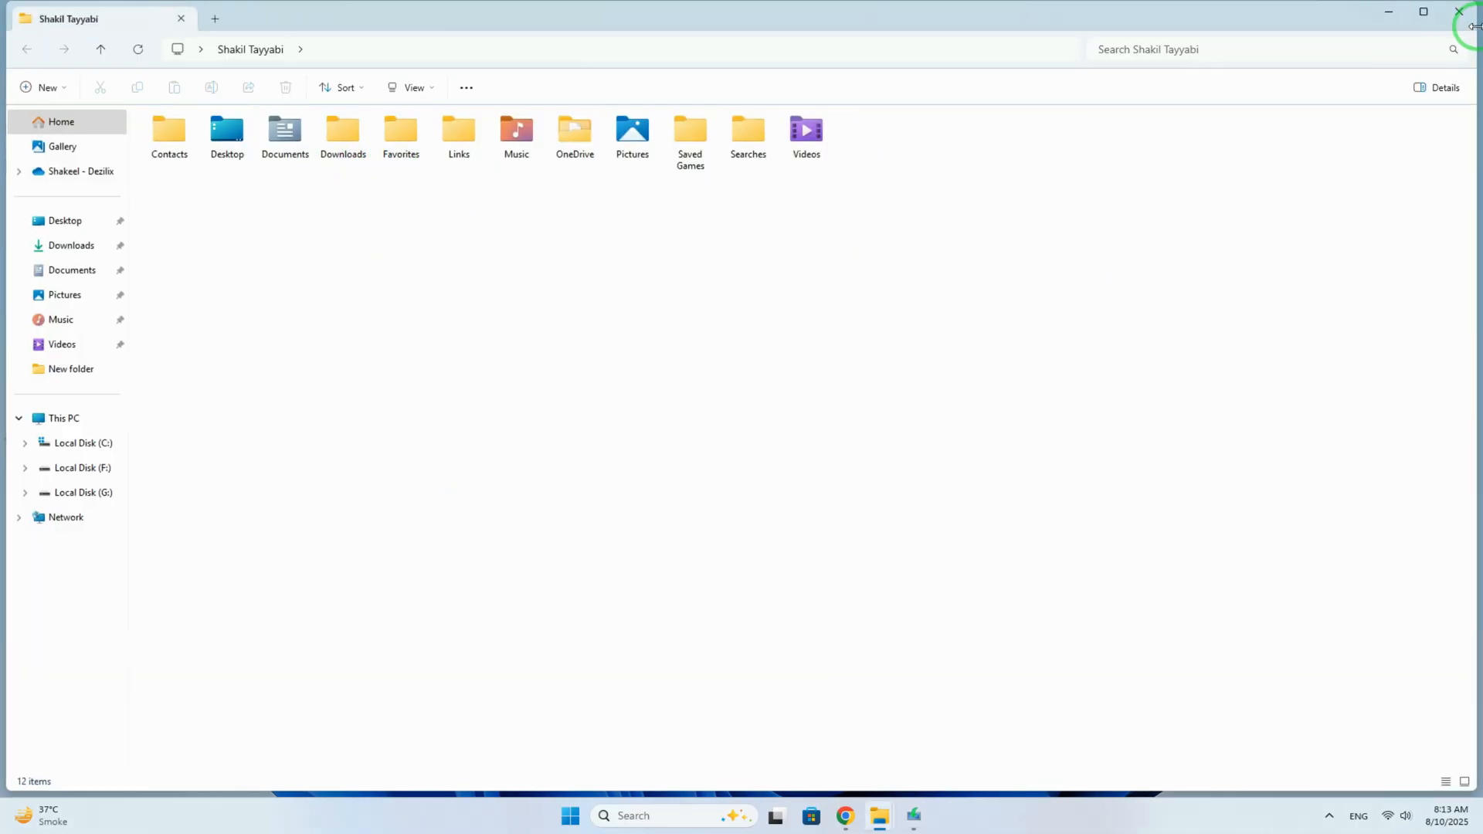
pyautogui.click(1459, 17)
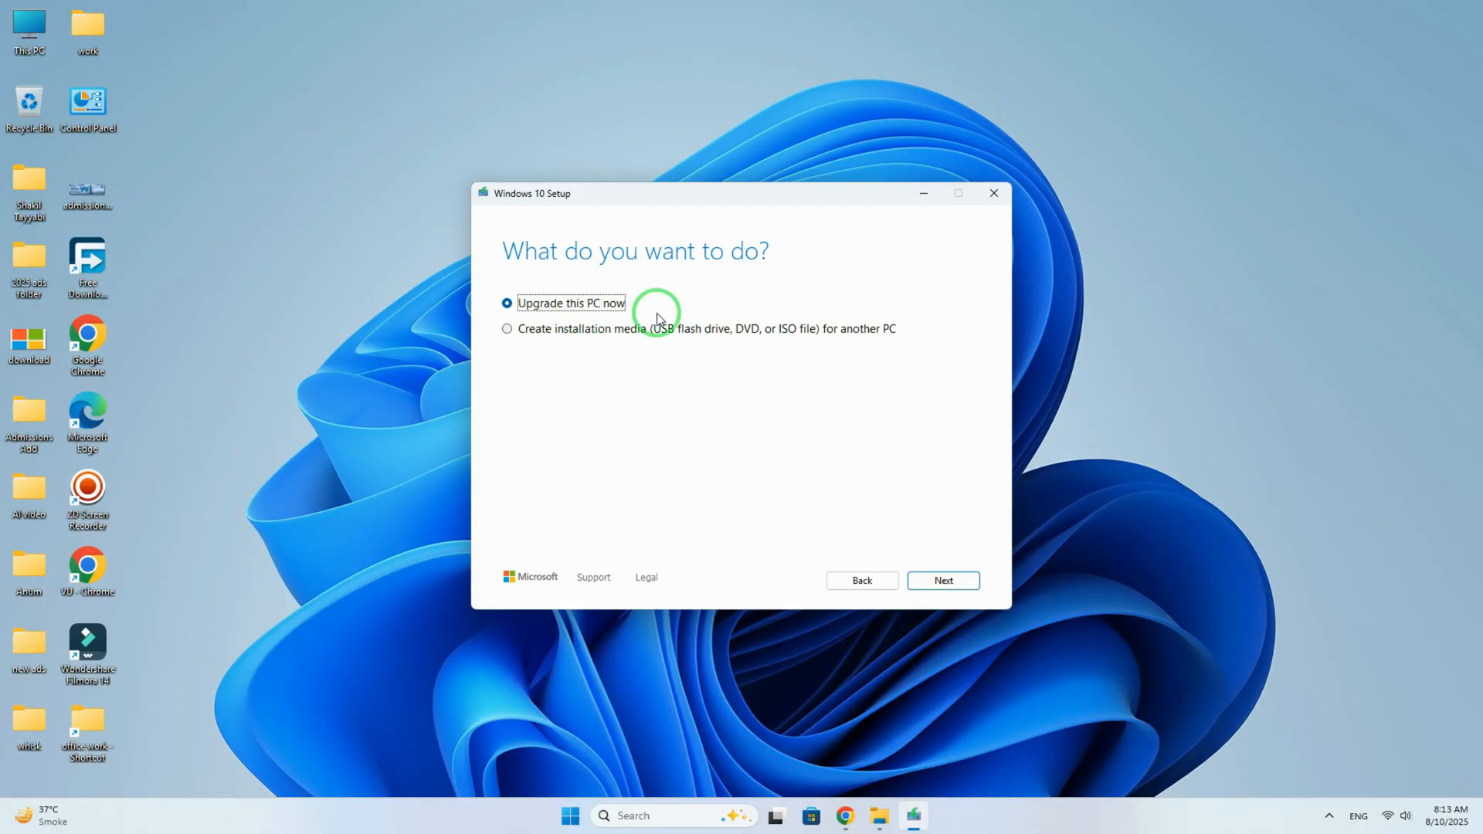
# - Choose to create installation media (USB flash drive, DVD, or ISO file) for another PC and continue
pyautogui.click(514, 333)
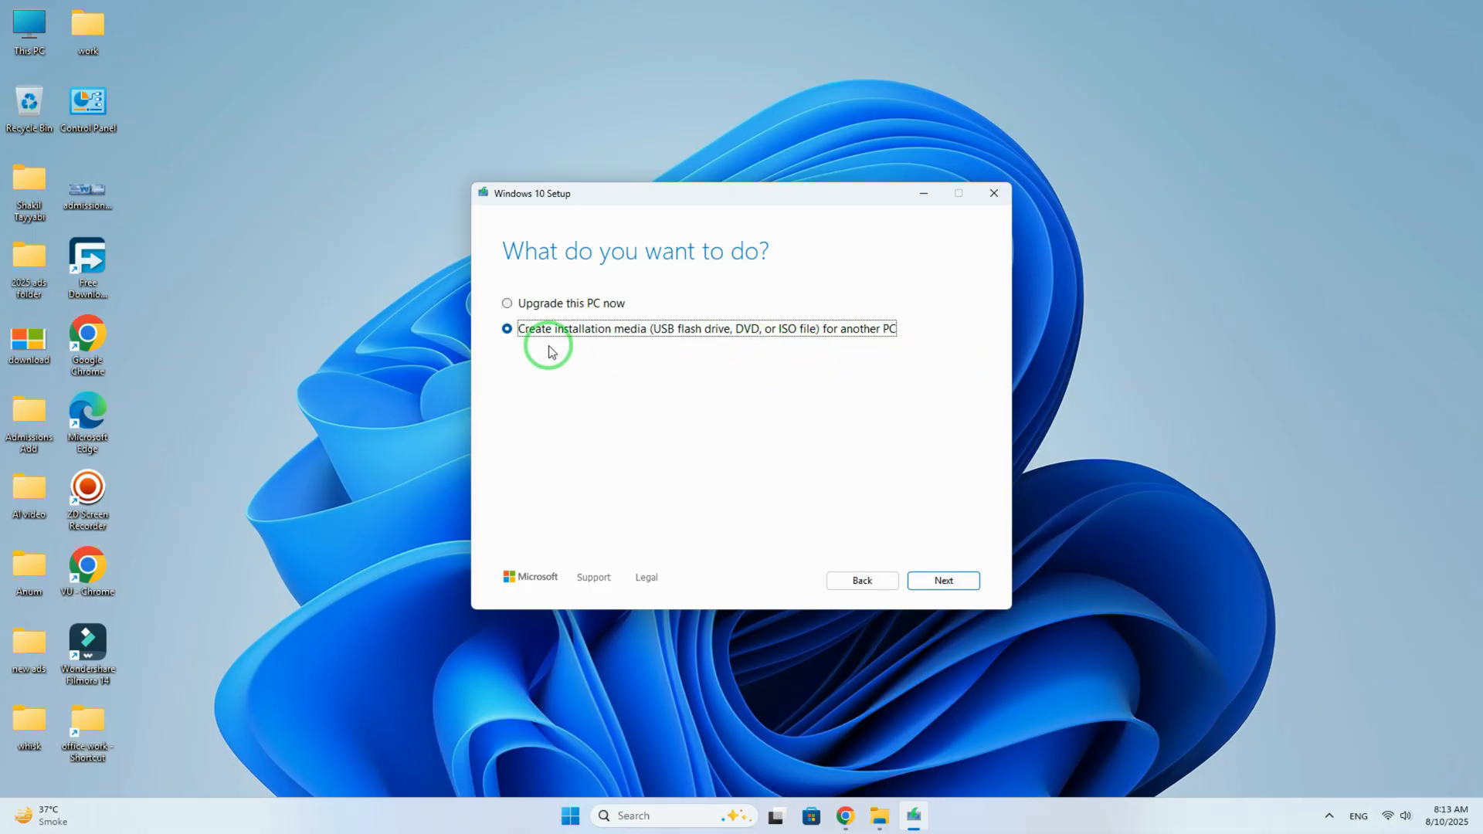
pyautogui.click(947, 589)
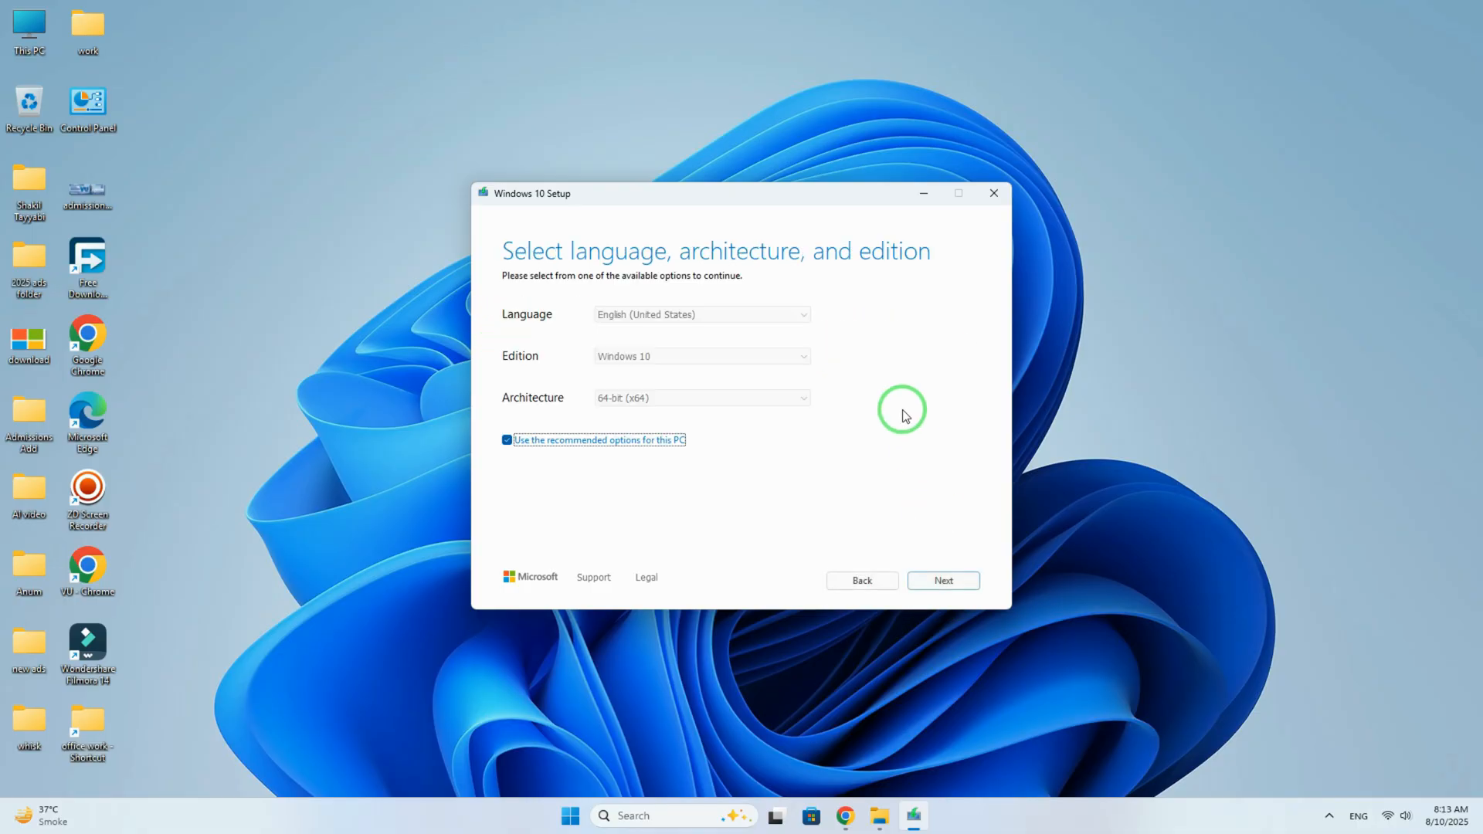
# - Turn off the recommended options for this PC, and select English (United States) as the language and Windows 10 as the edition
pyautogui.click(507, 440)
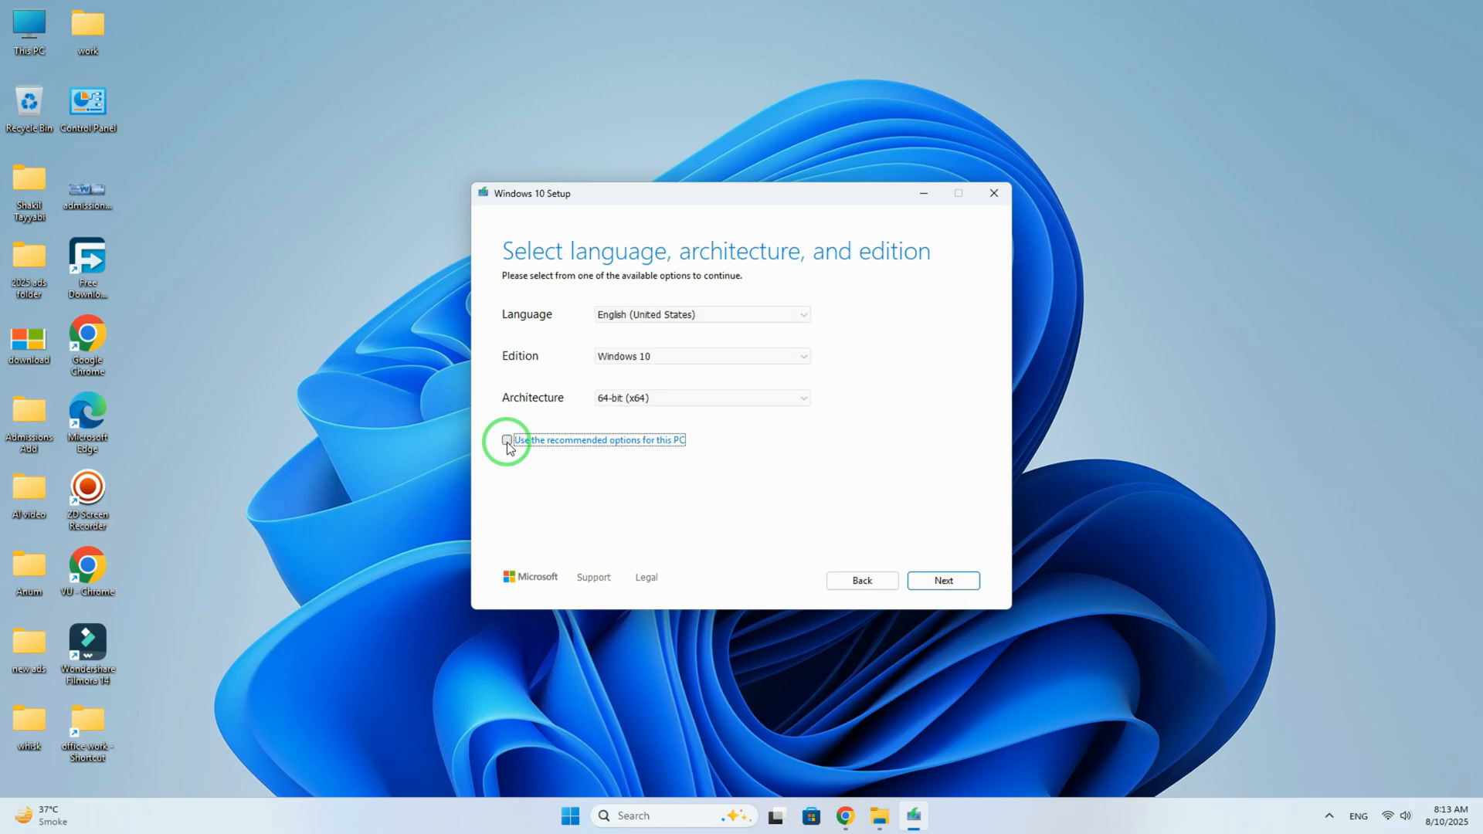
pyautogui.click(698, 319)
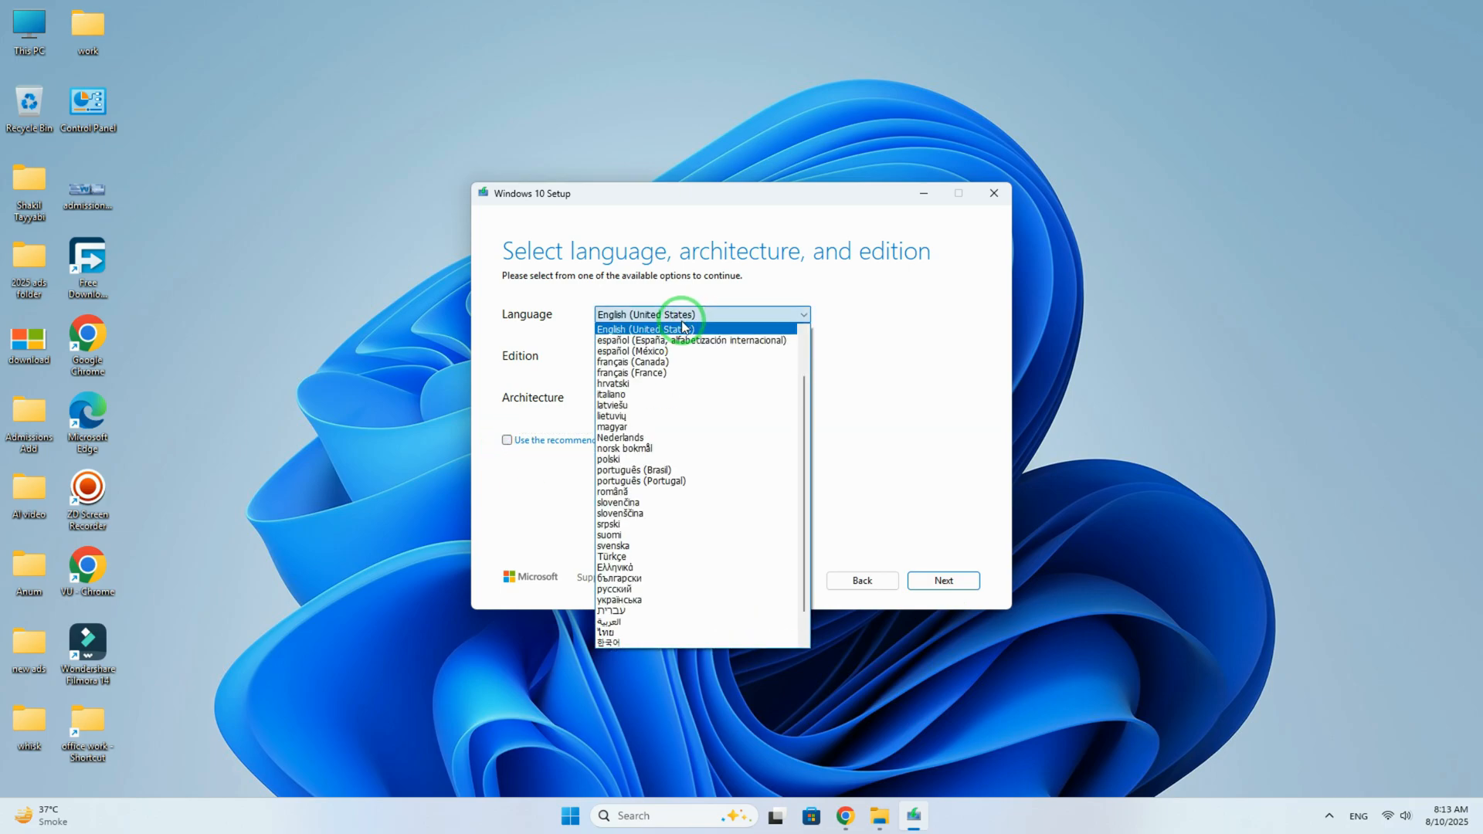
pyautogui.click(682, 328)
pyautogui.click(804, 397)
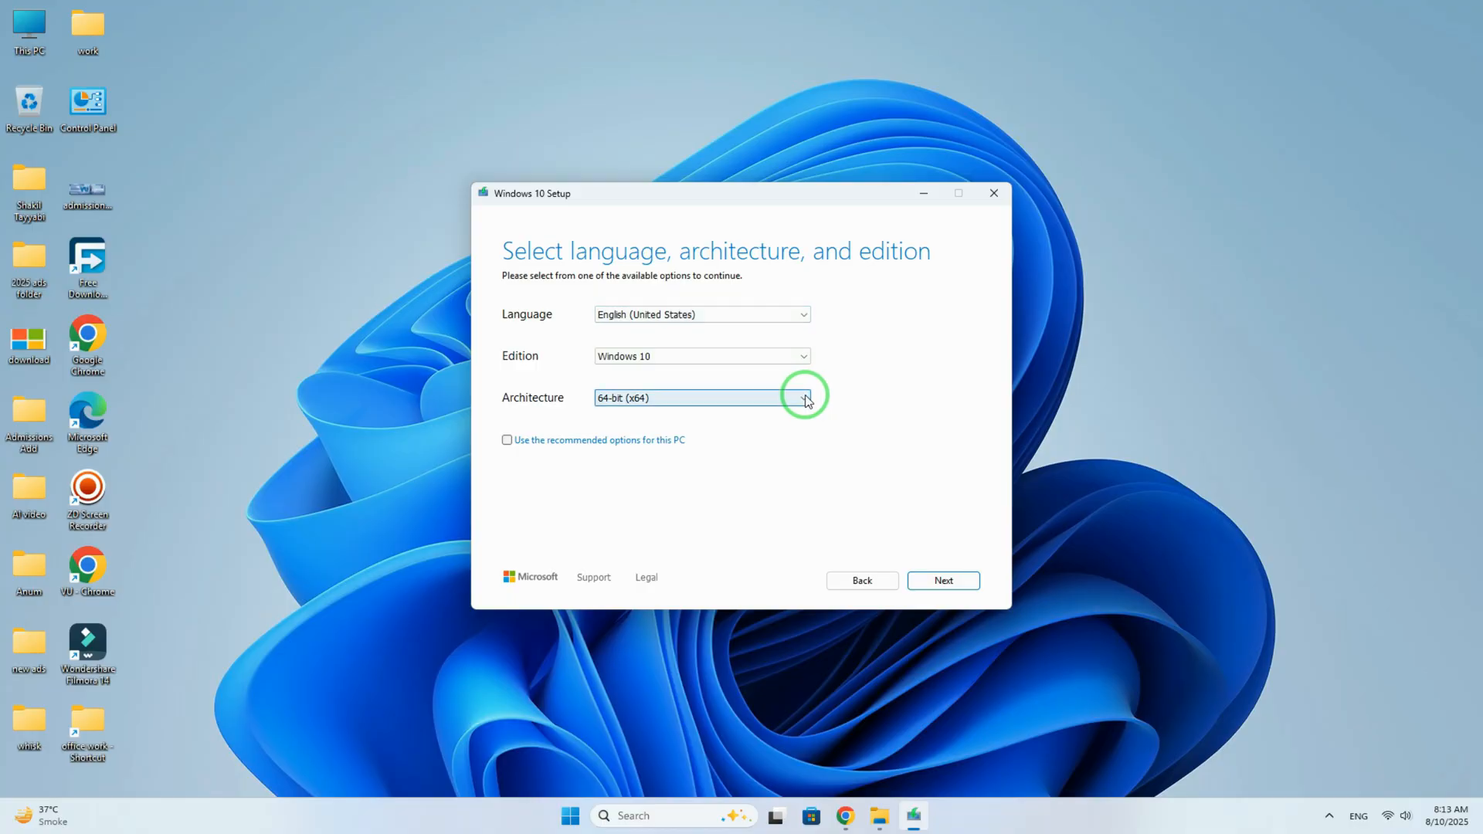
pyautogui.click(754, 314)
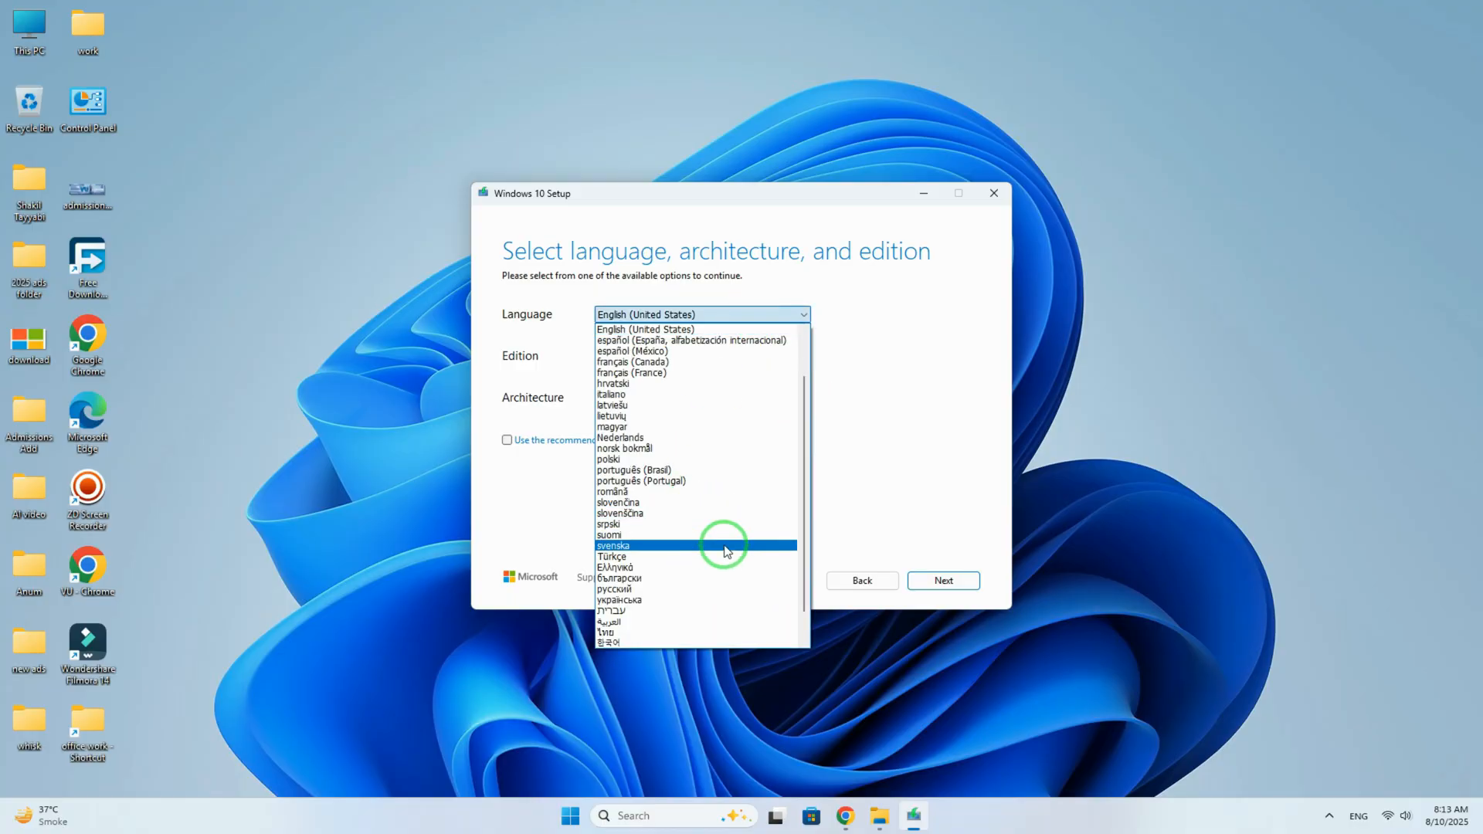
pyautogui.click(1166, 311)
pyautogui.click(730, 357)
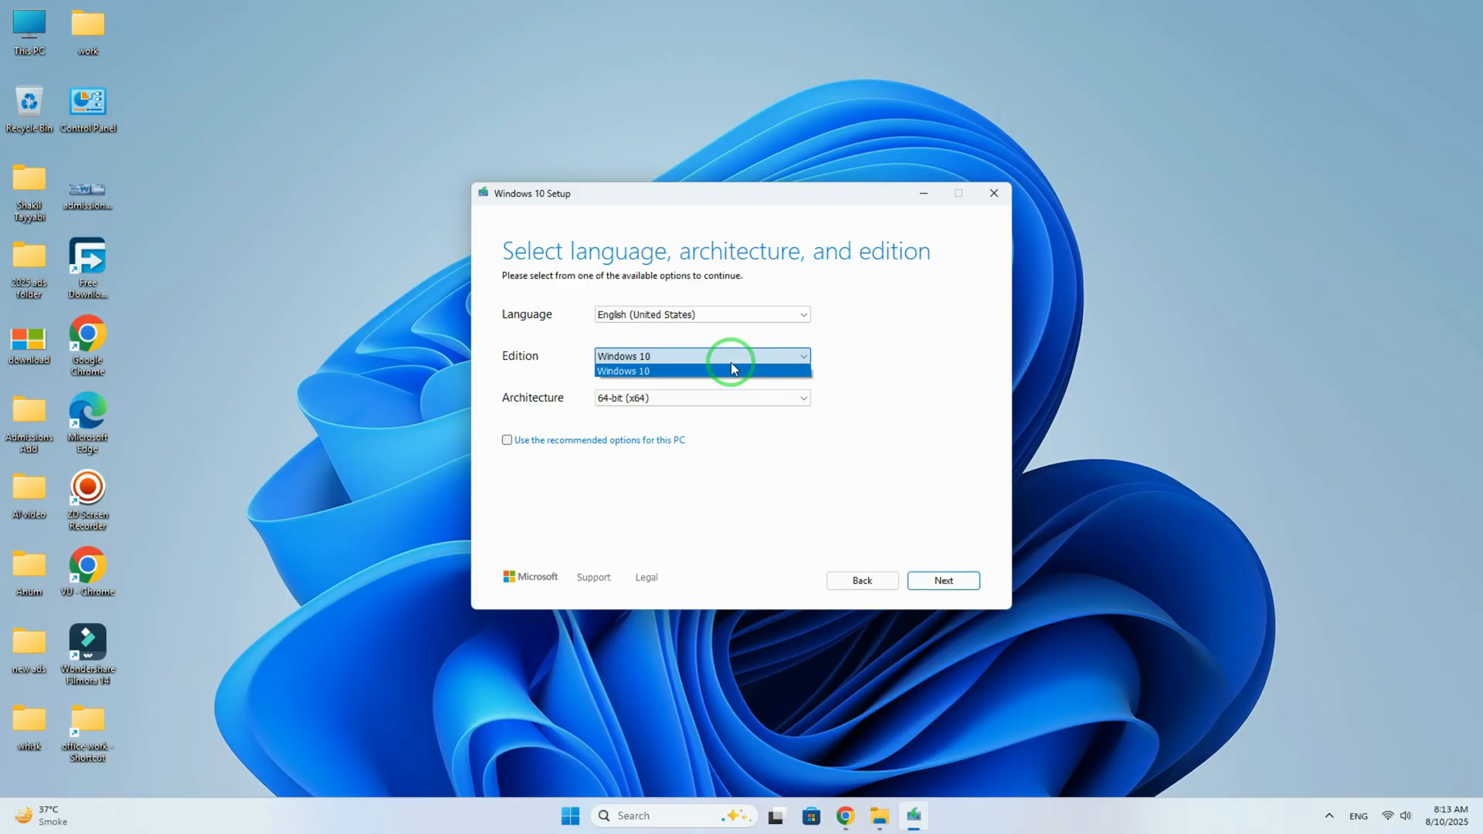
pyautogui.click(731, 368)
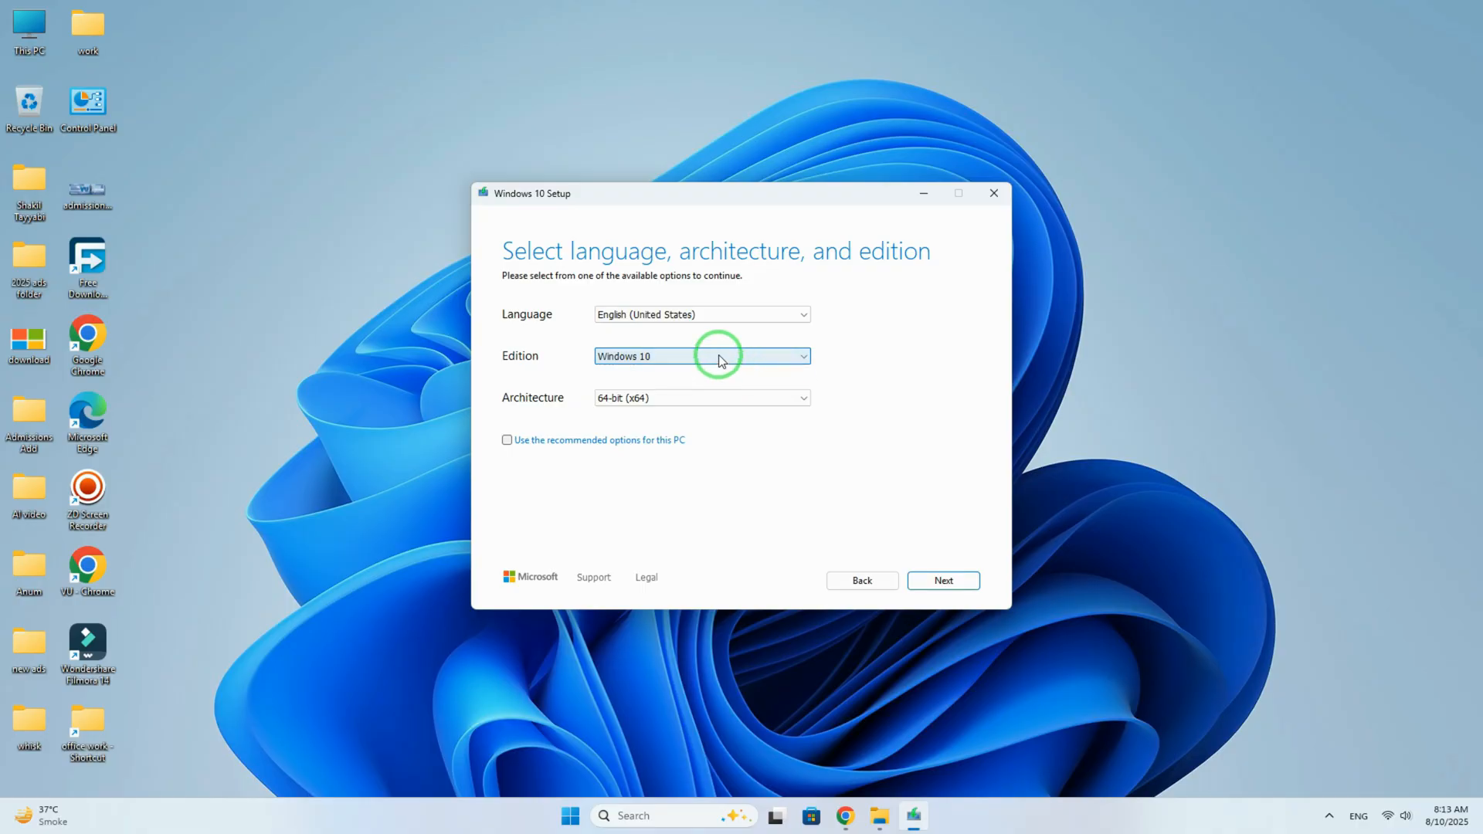
# - Try the 32-bit (x86), 64-bit (x64) and Both architectures, return to 64-bit (x64), and turn the recommended options back on
pyautogui.click(692, 398)
pyautogui.click(666, 412)
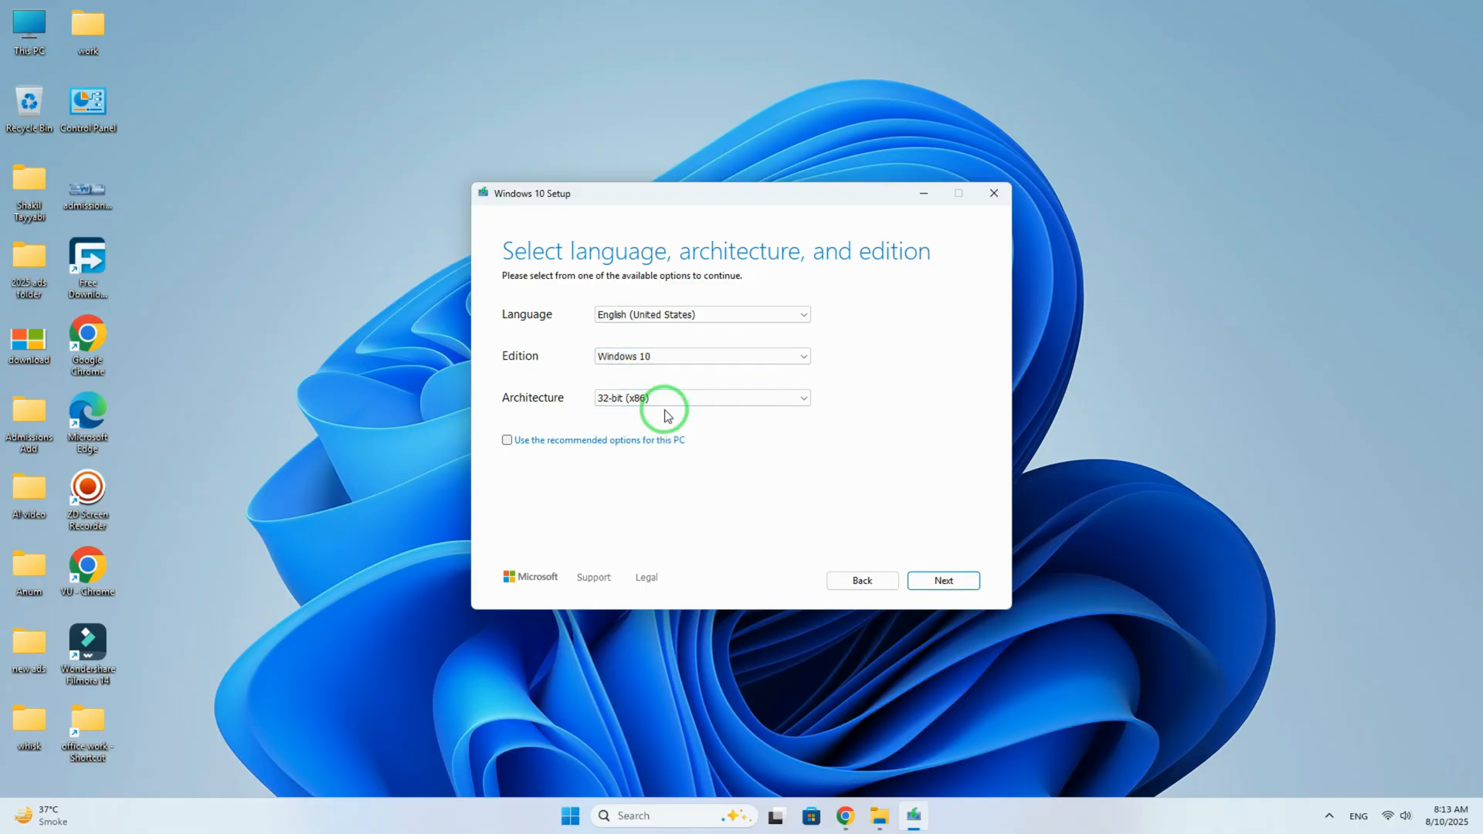
pyautogui.click(680, 399)
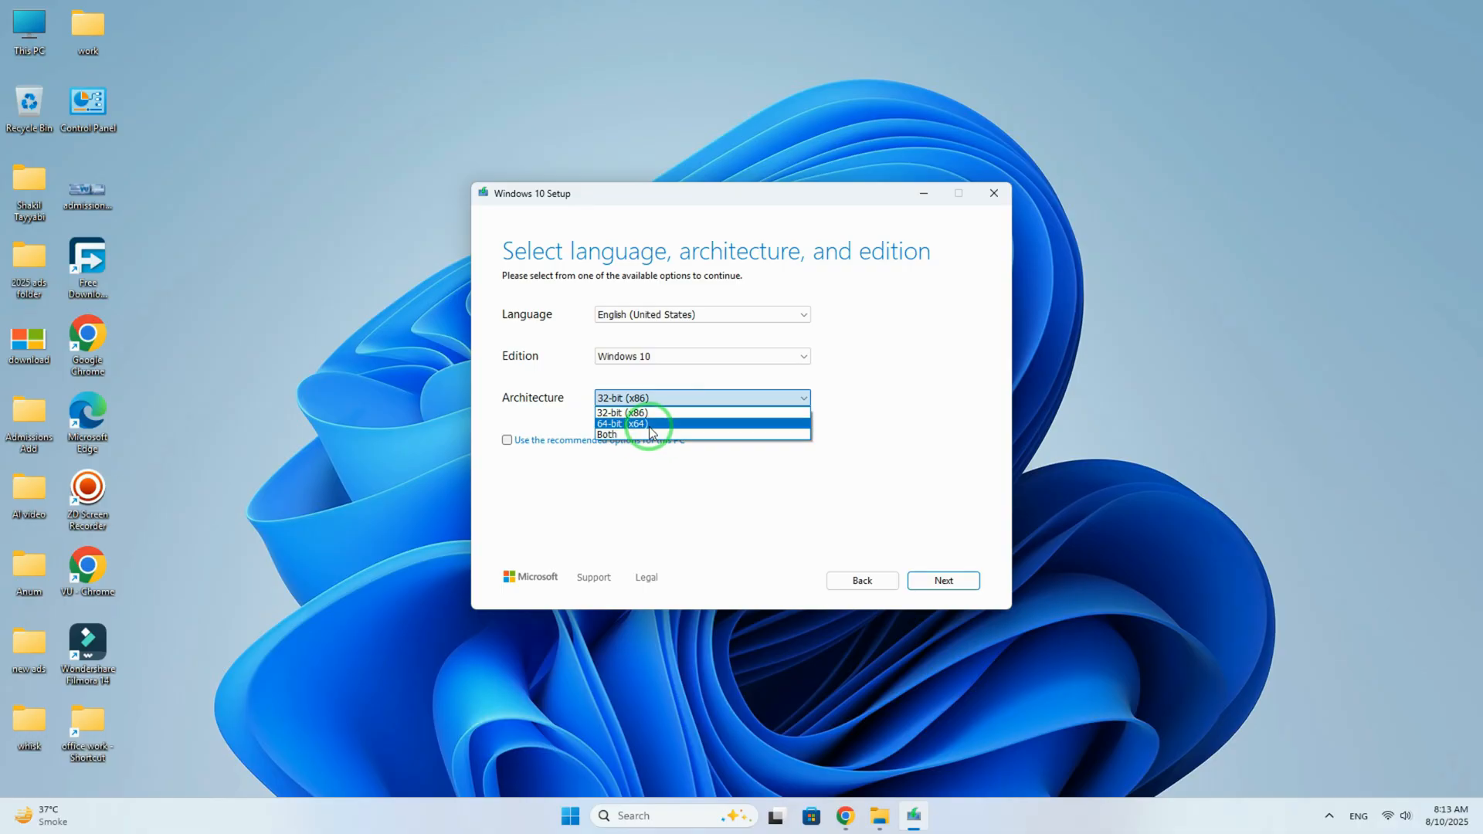
pyautogui.click(667, 427)
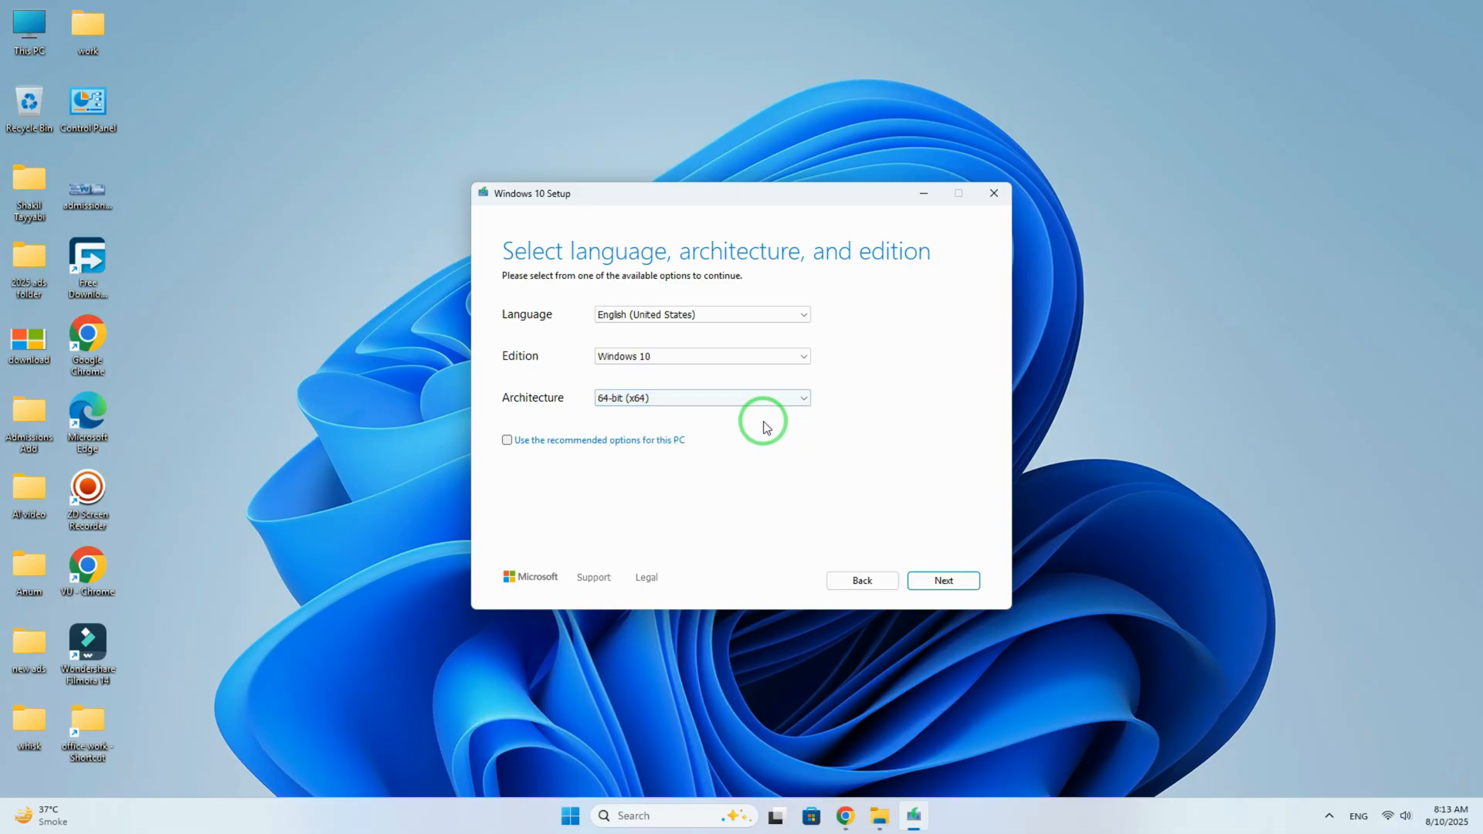
pyautogui.click(648, 399)
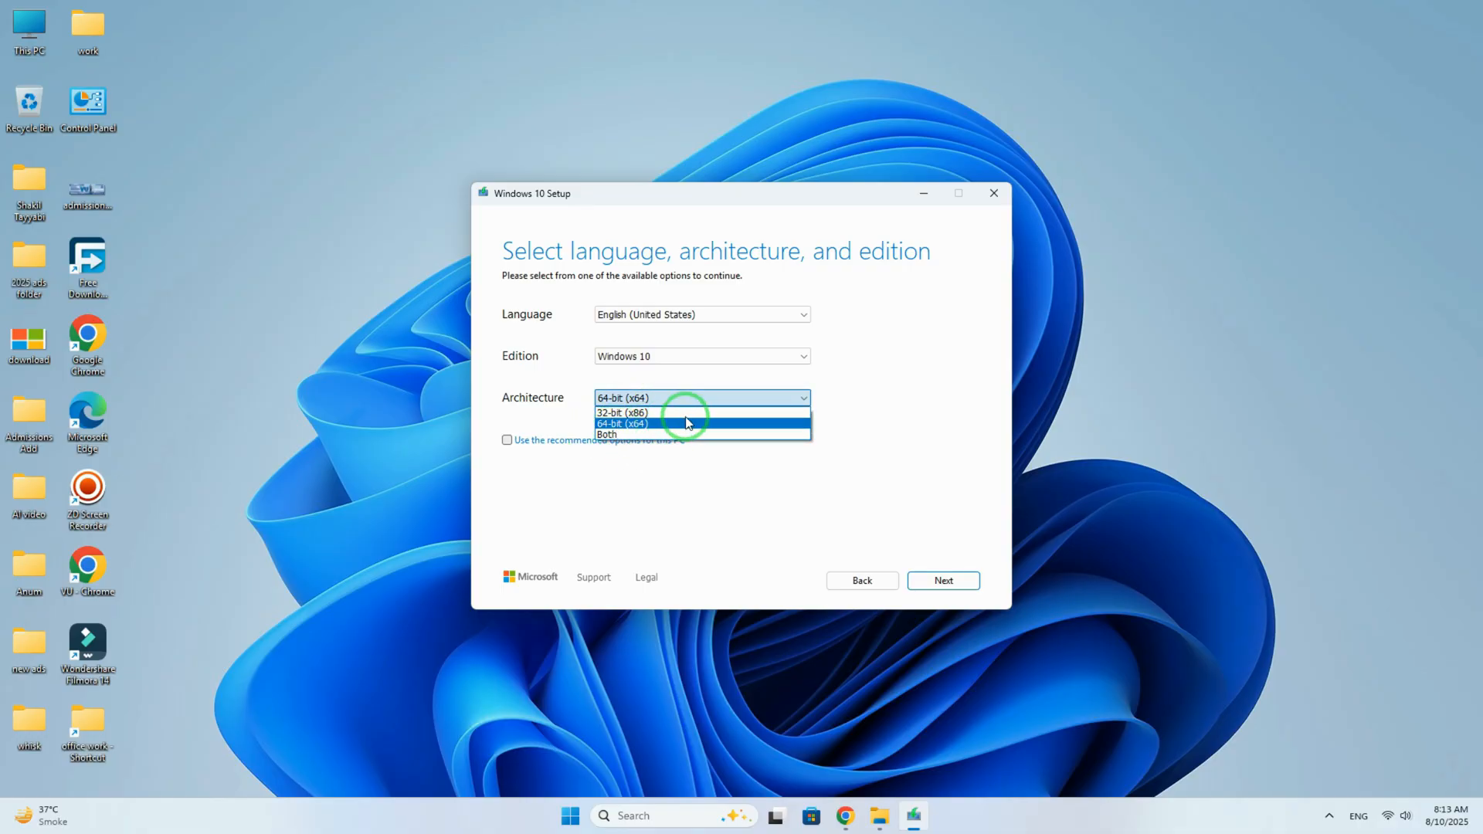
pyautogui.click(626, 435)
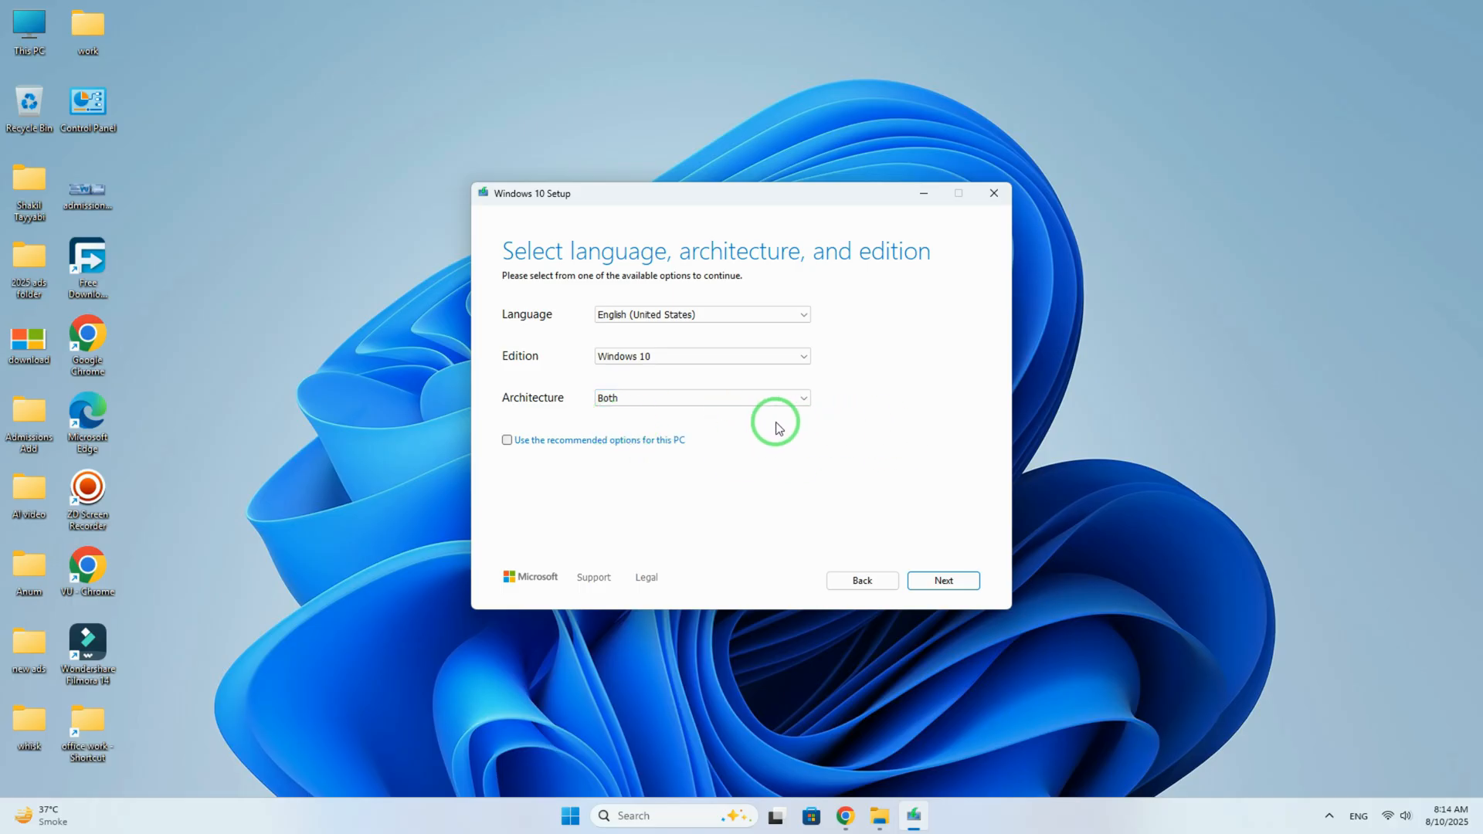
pyautogui.click(746, 395)
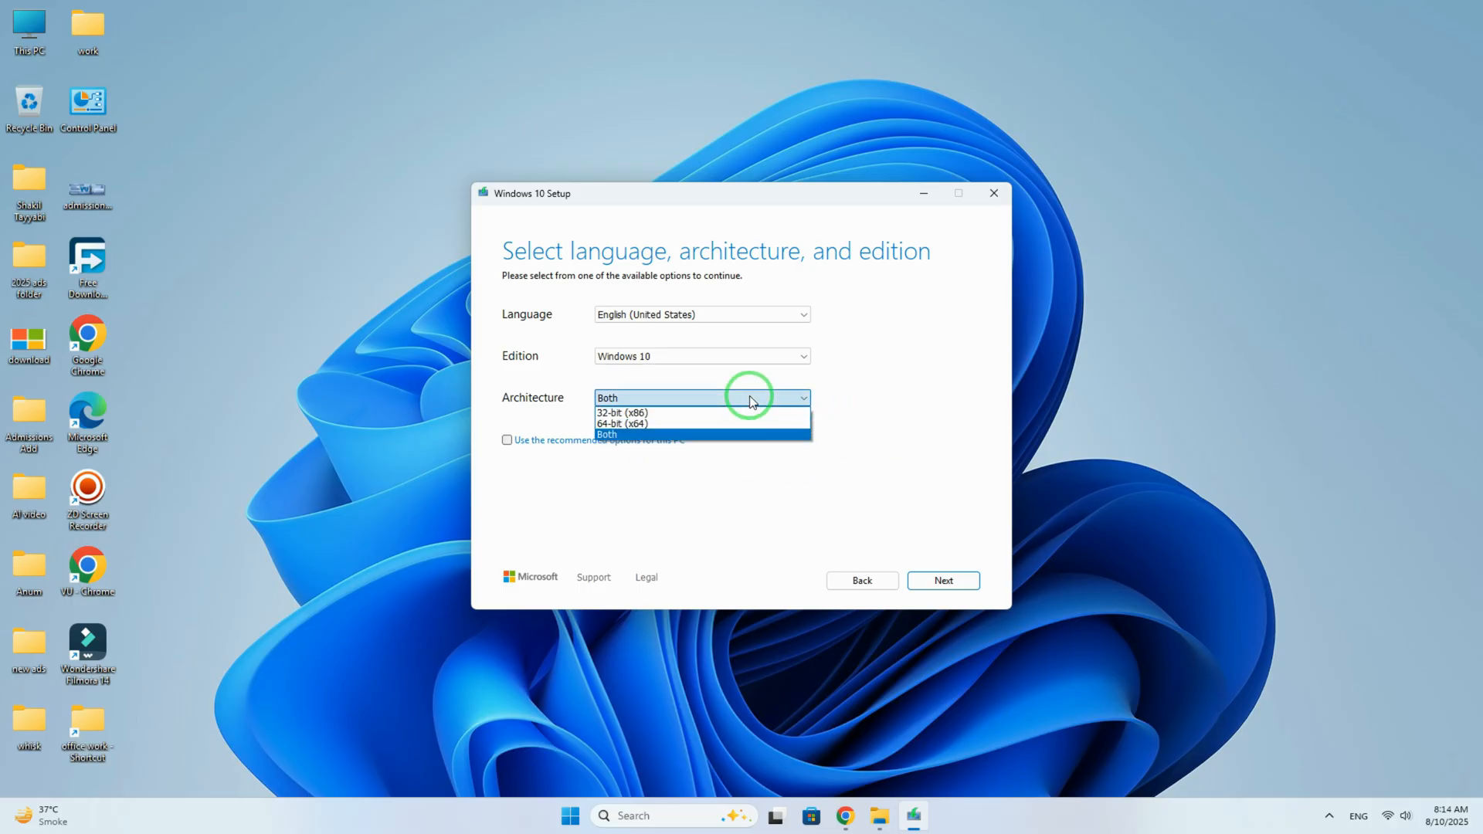
pyautogui.click(671, 425)
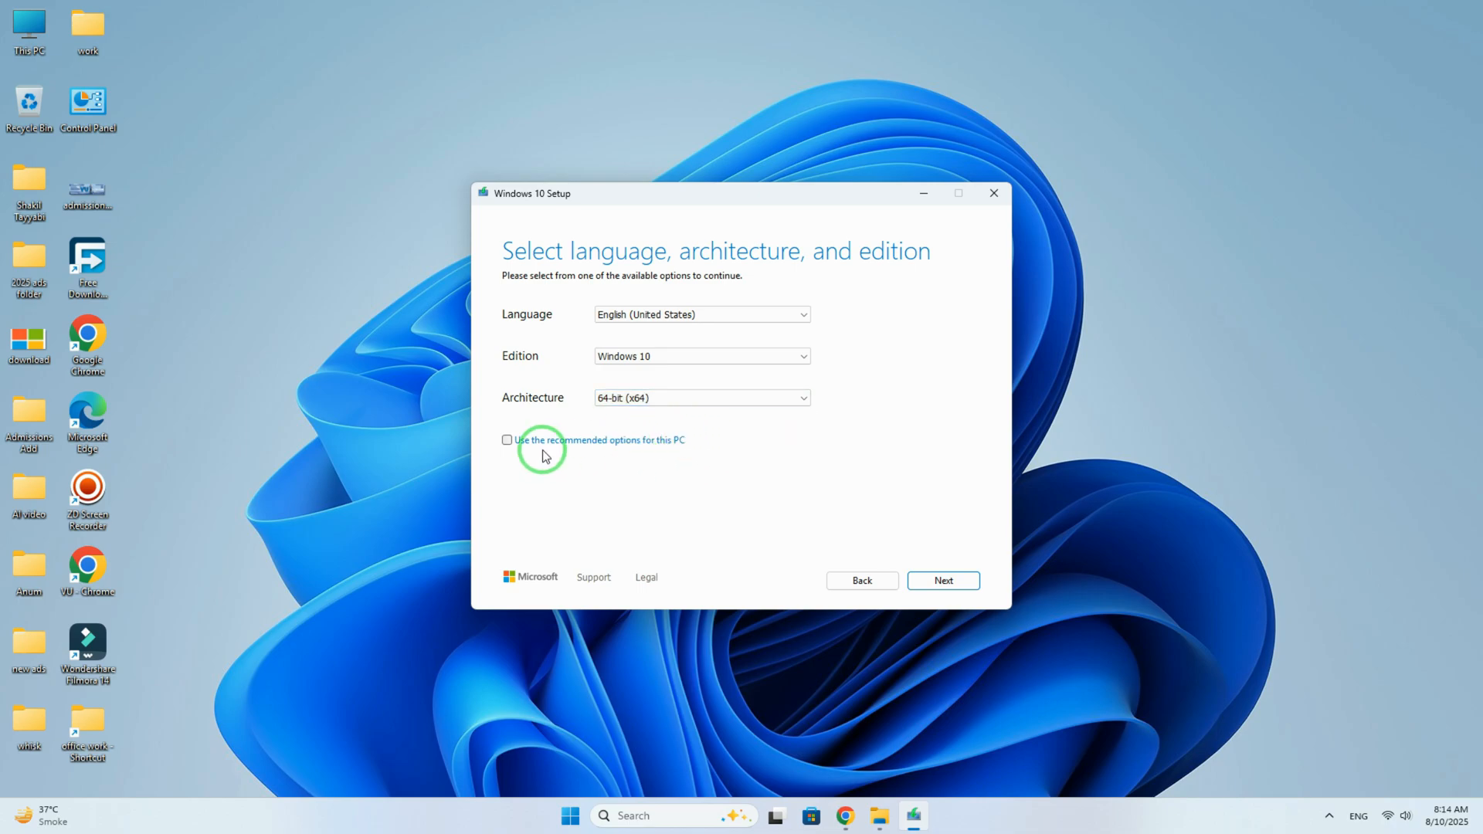
pyautogui.click(507, 442)
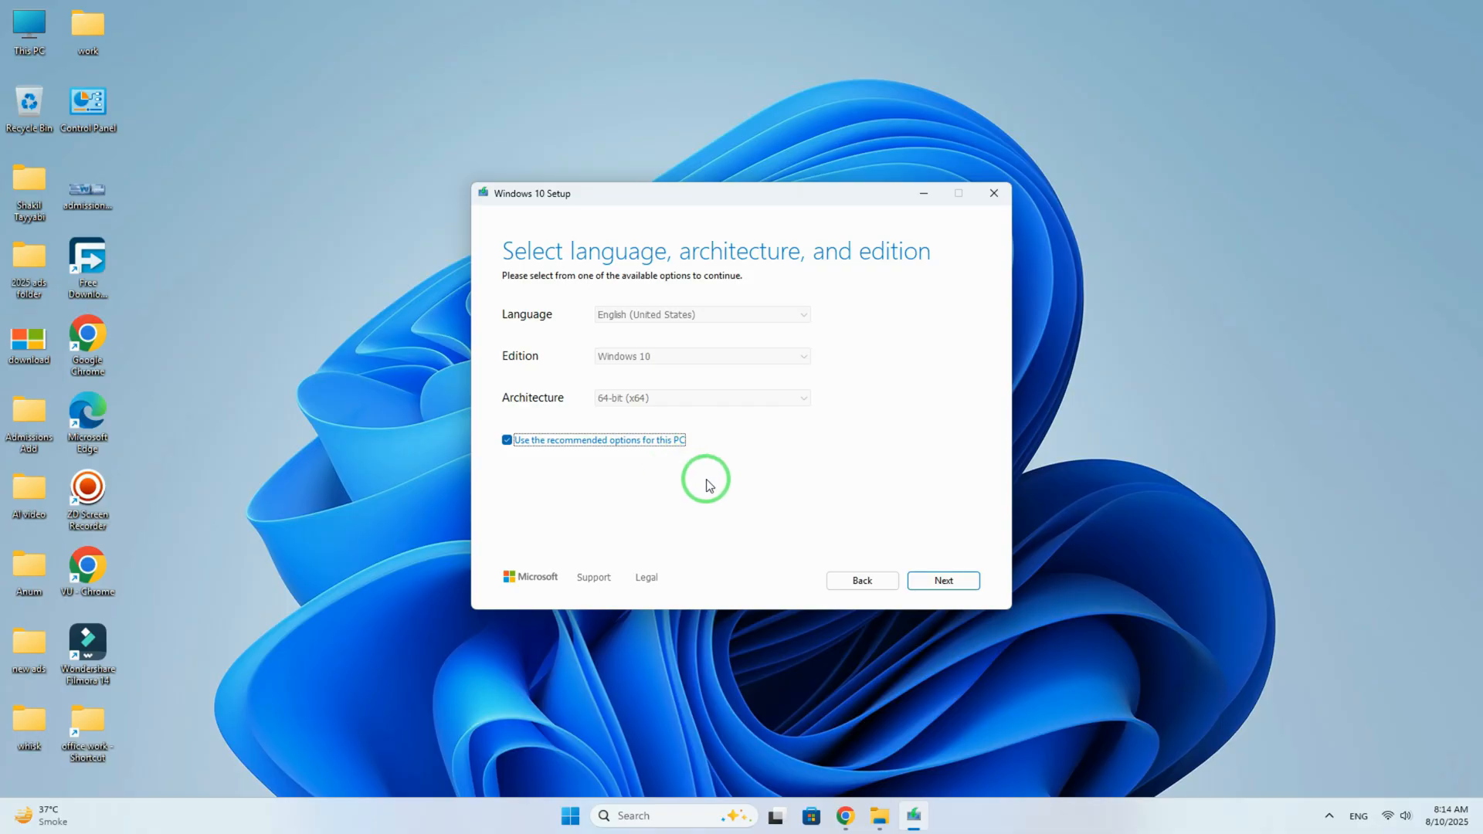
# - Continue with the recommended language, edition and architecture, and choose ISO file as the media to use
pyautogui.click(953, 583)
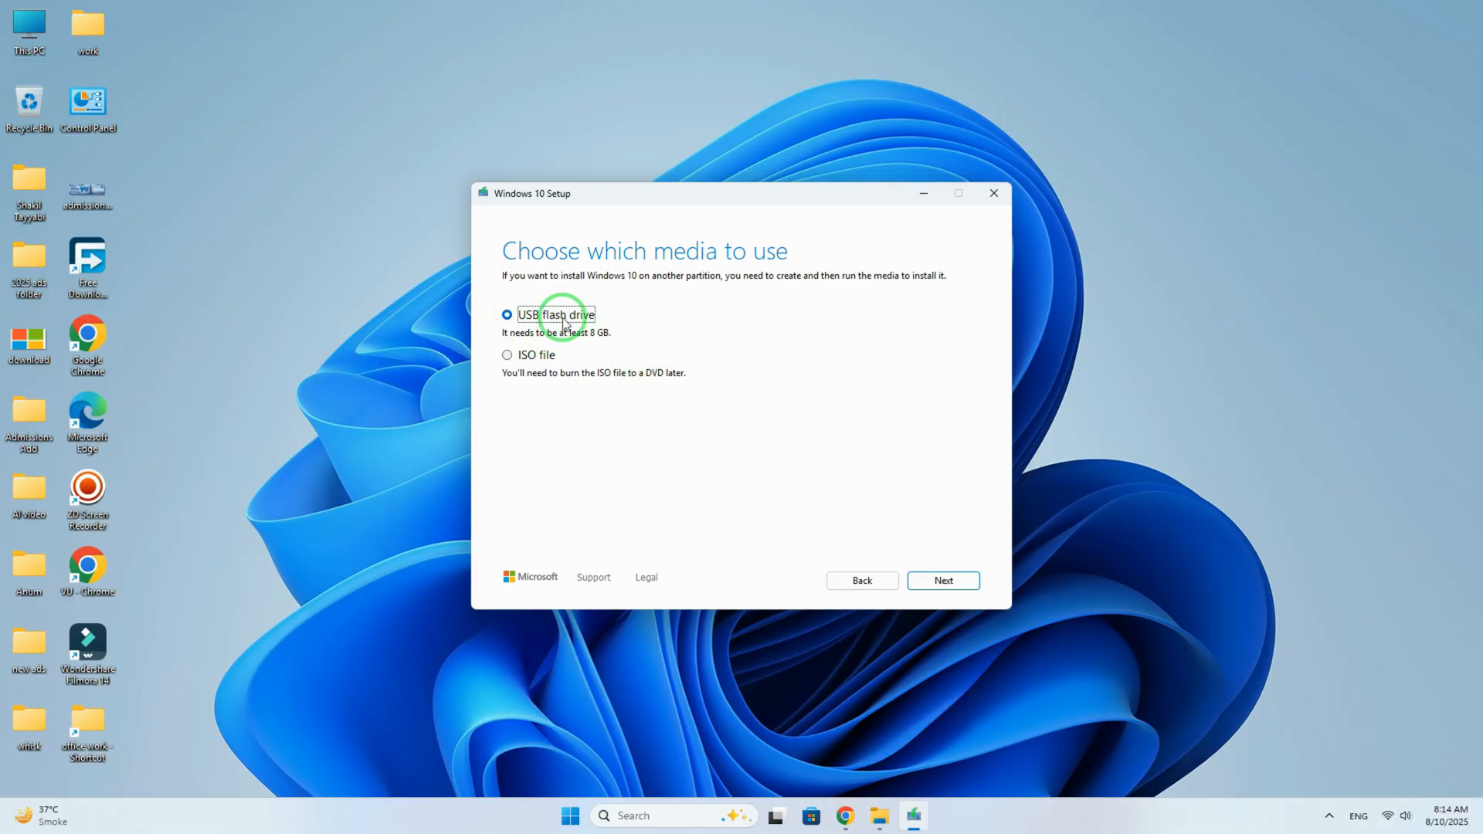
pyautogui.click(507, 356)
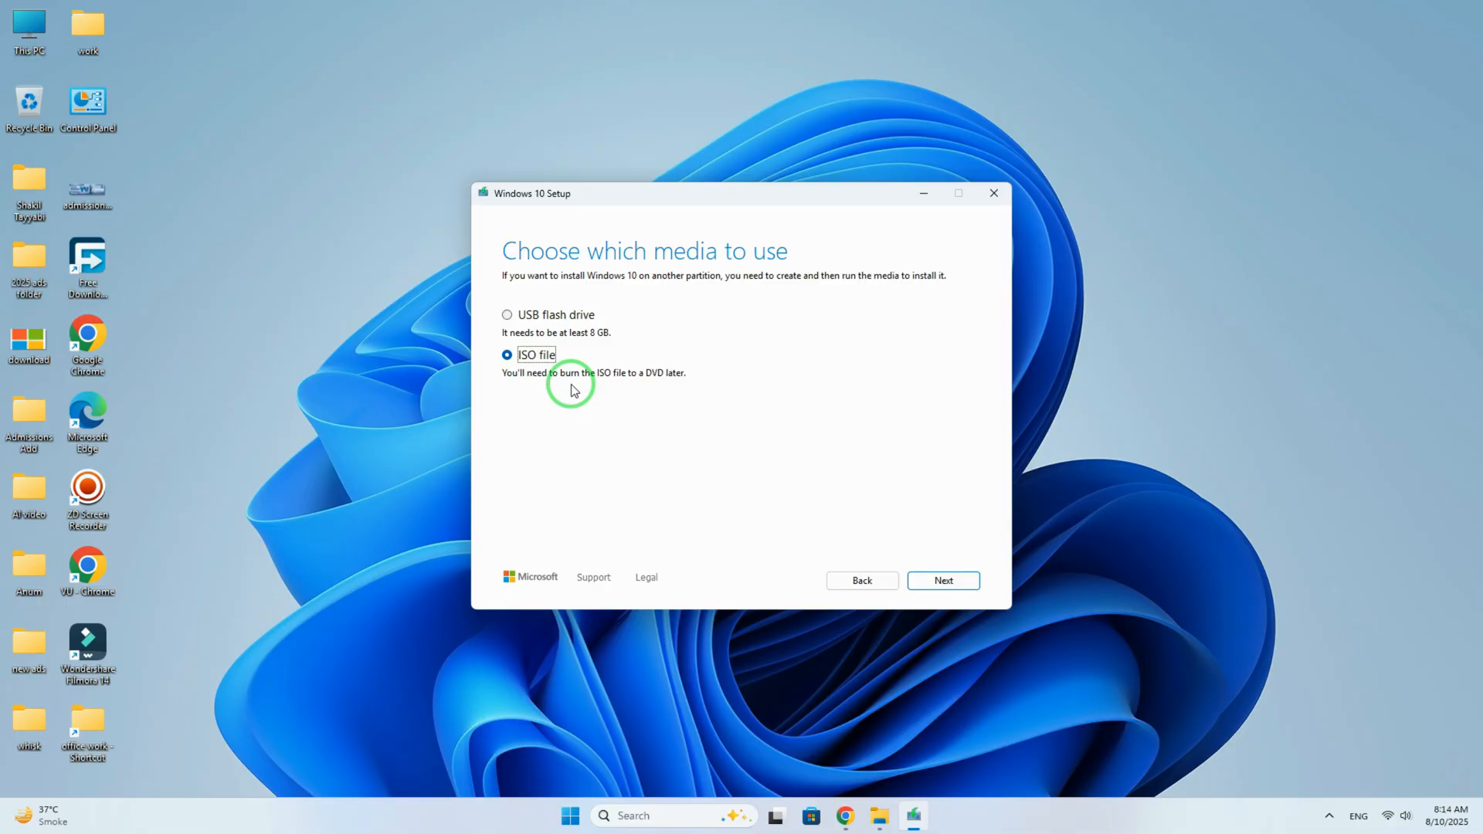
pyautogui.click(940, 580)
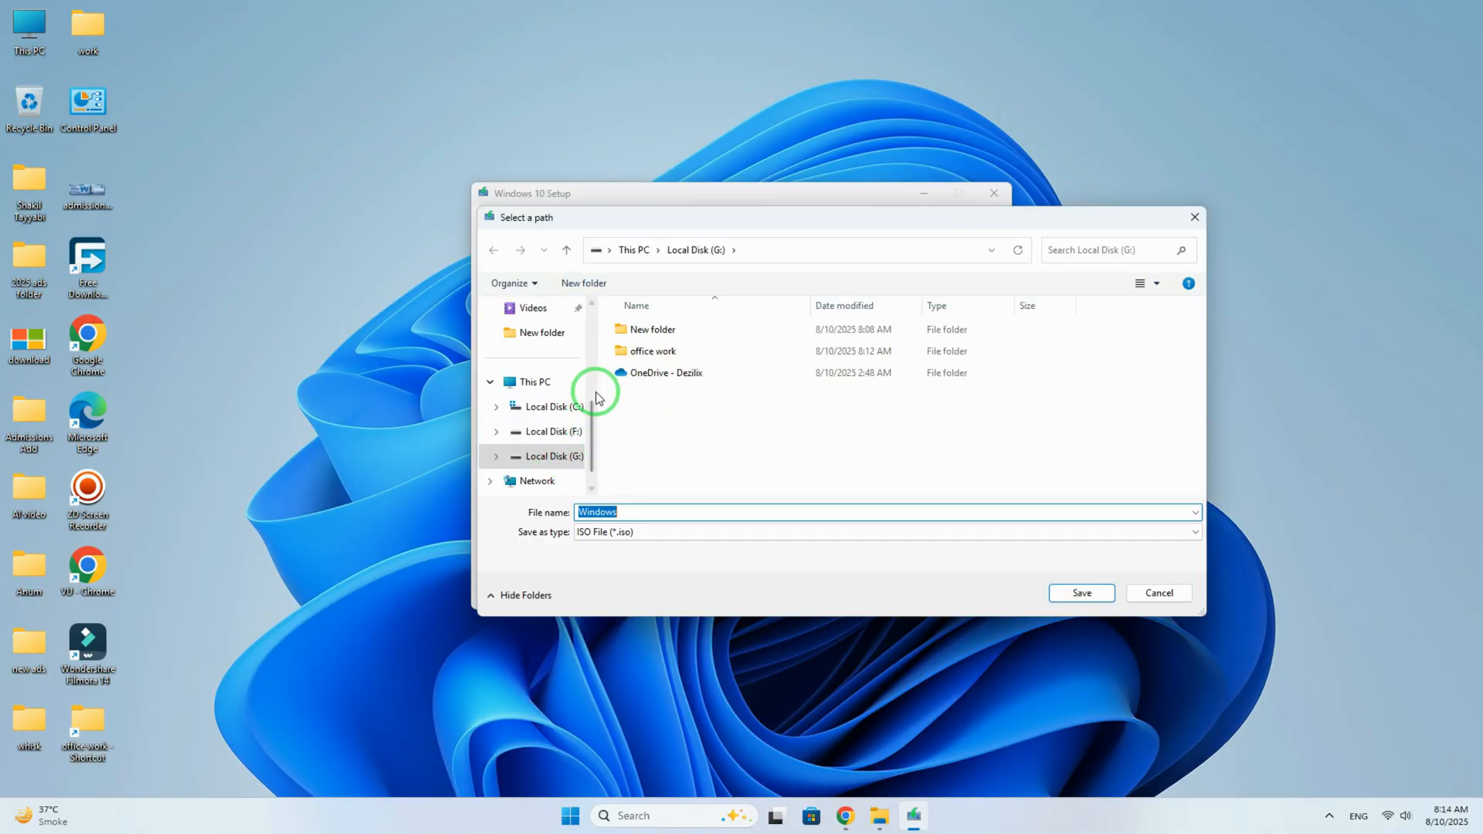
# - Save the ISO file as "Windows" in the "office work" folder on Local Disk (G:)
pyautogui.scroll(-1, 592, 423)
pyautogui.click(547, 431)
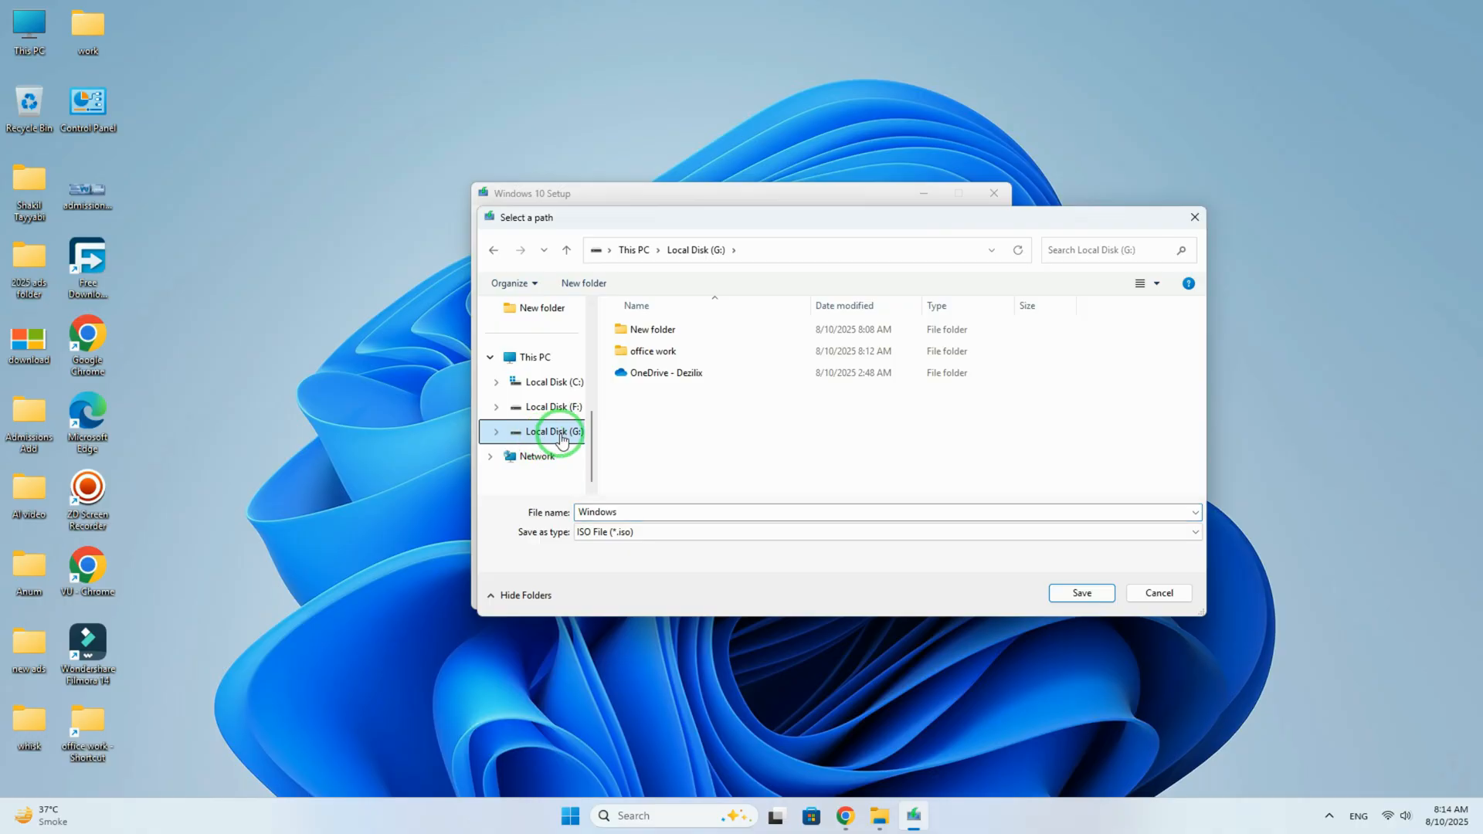
pyautogui.doubleClick(649, 351)
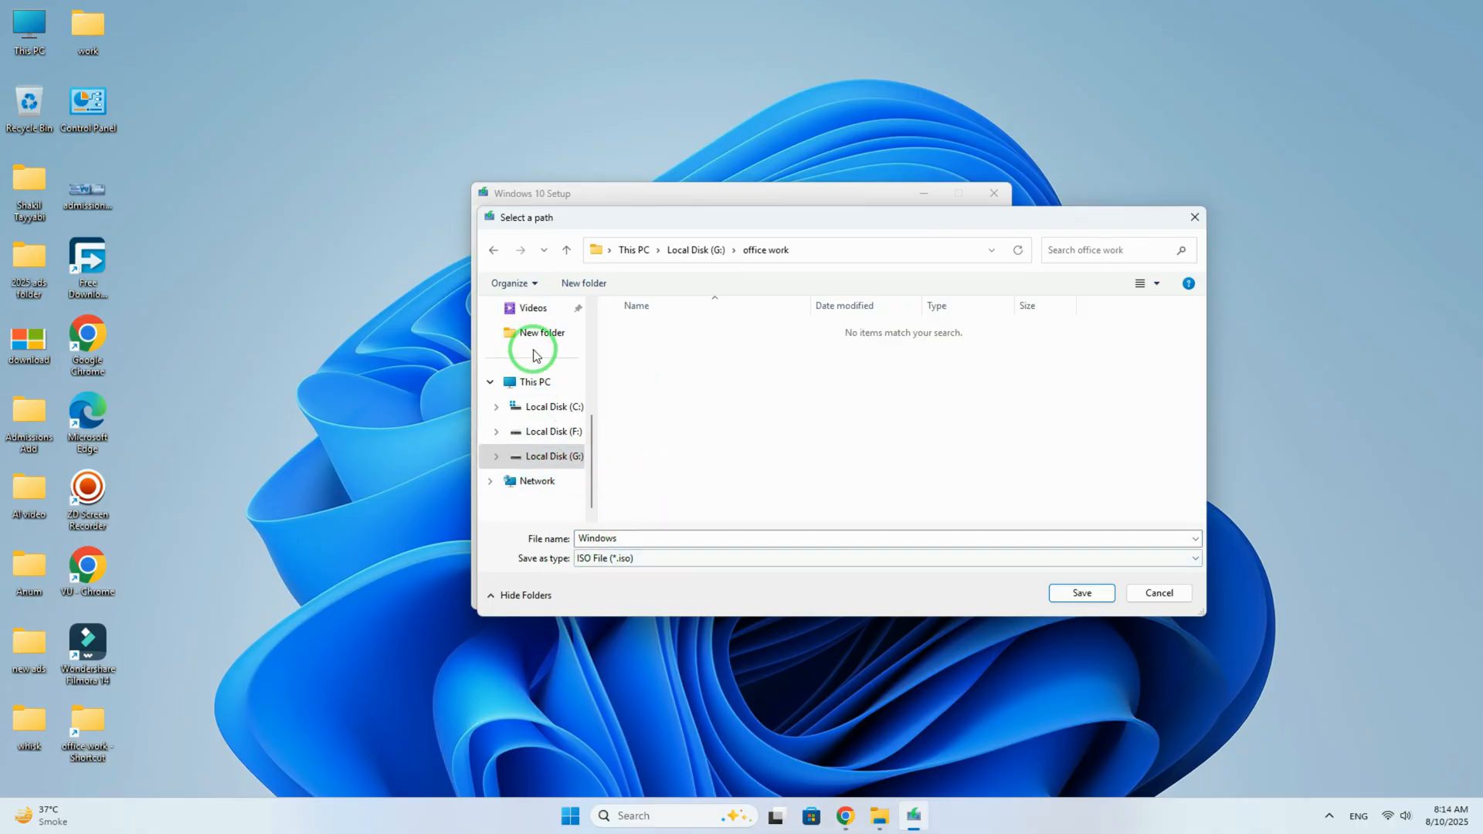
pyautogui.click(1082, 593)
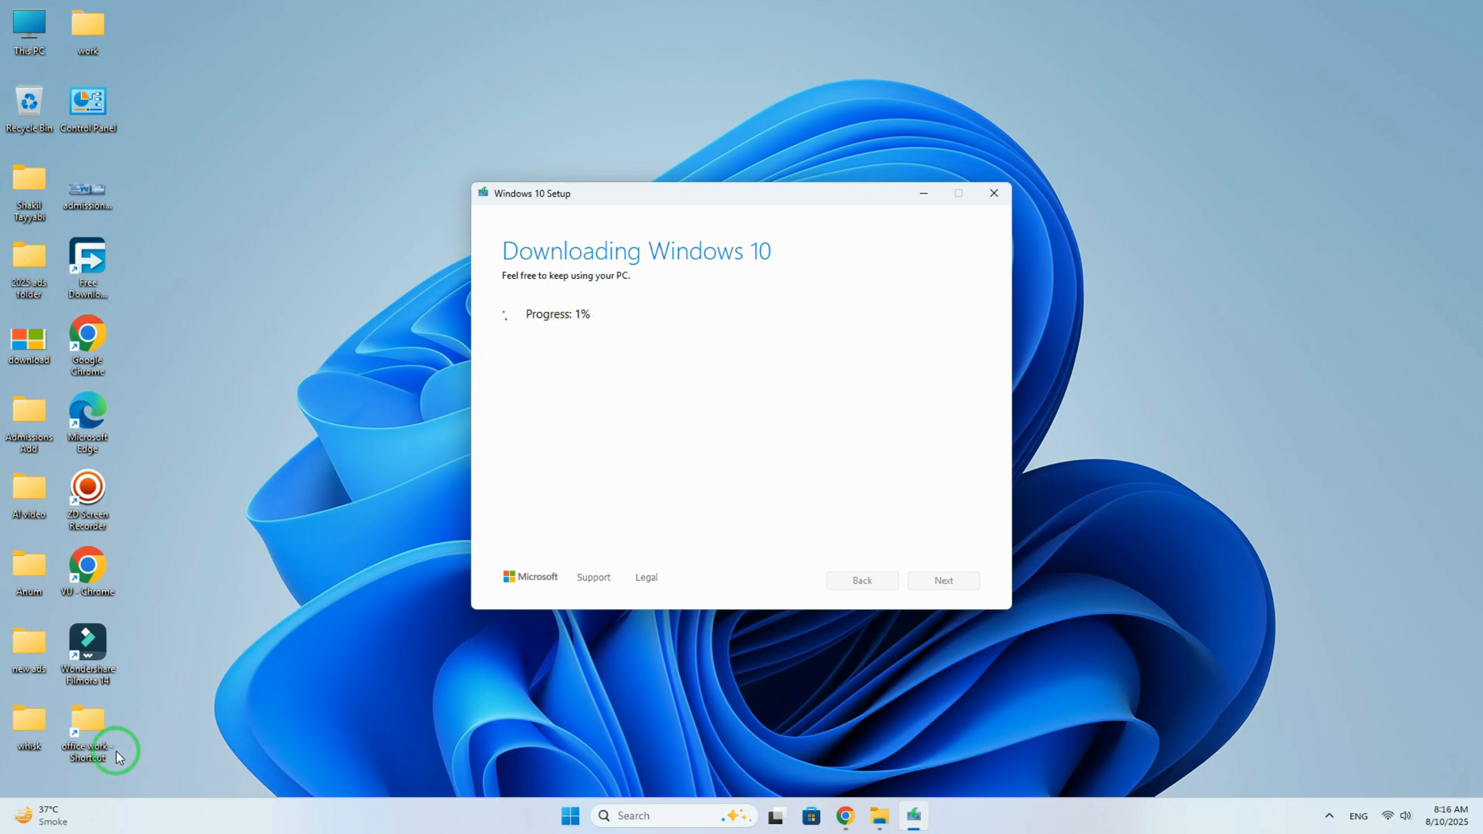
# - Check the contents of the "office work" folder during the Windows 10 download and minimize its window
pyautogui.doubleClick(77, 738)
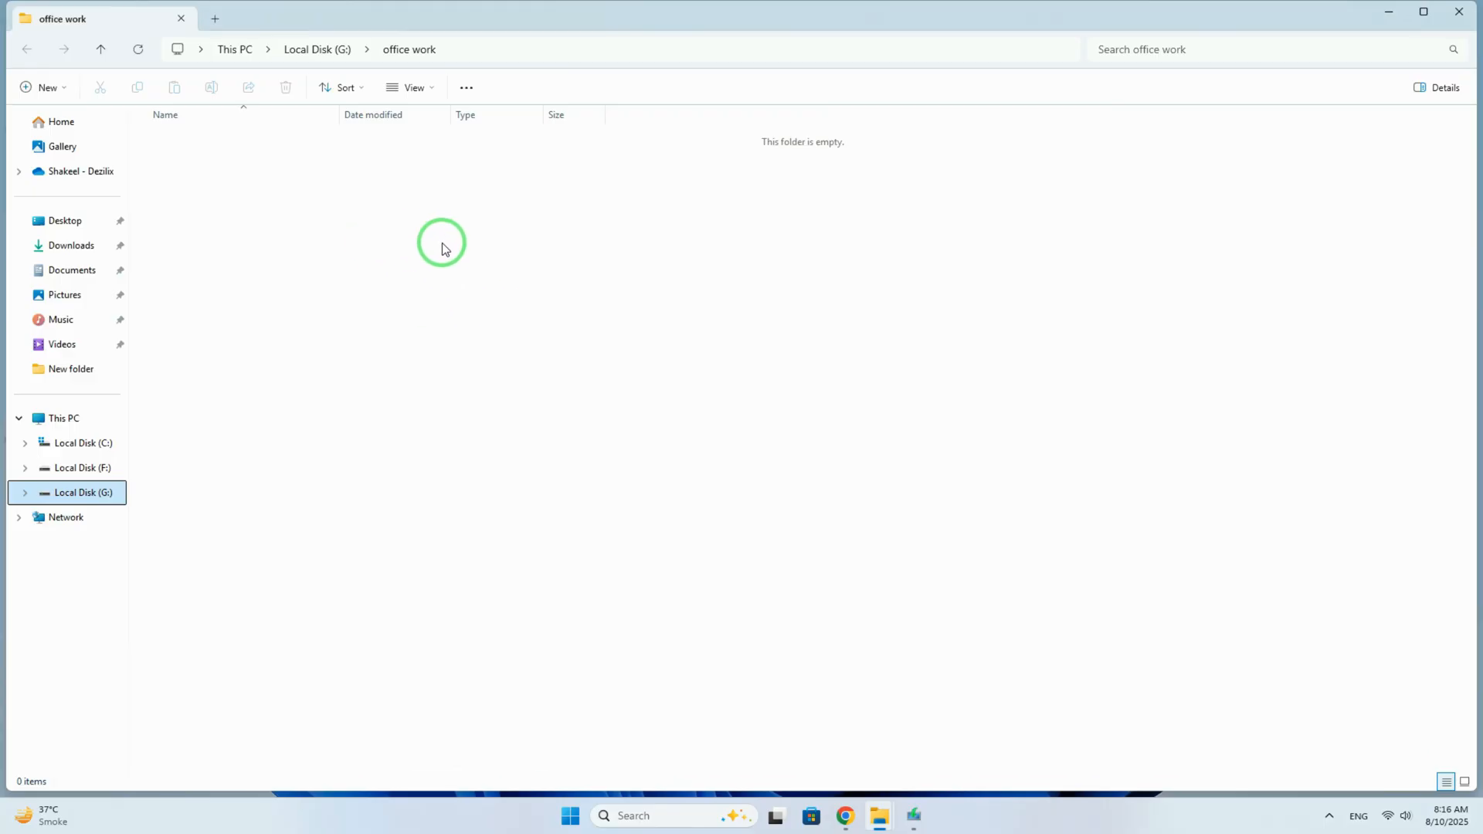
pyautogui.click(1389, 11)
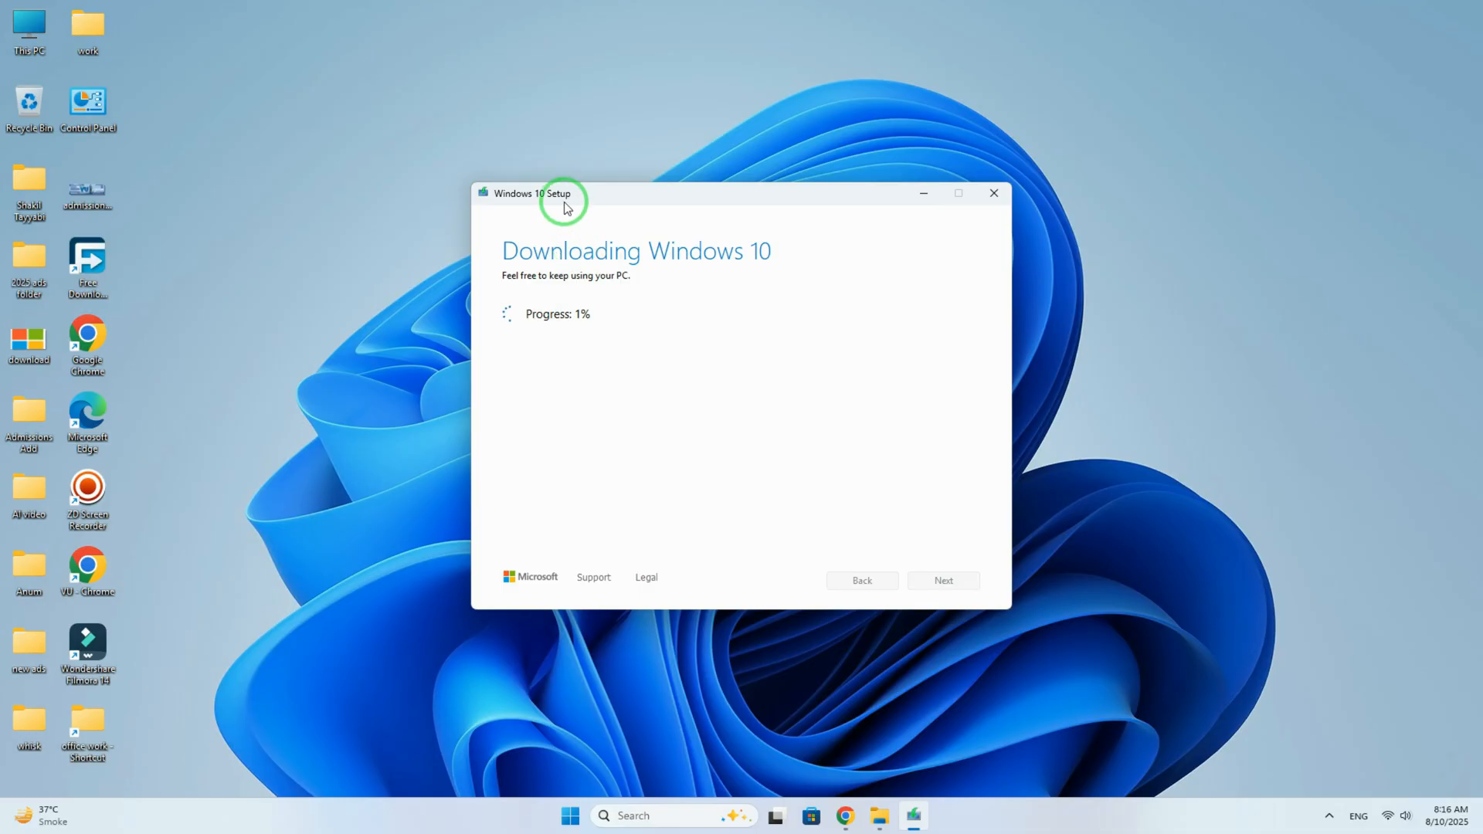
# - Move the Windows 10 Setup window aside and refresh the desktop
pyautogui.moveTo(566, 207); pyautogui.dragTo(883, 182)
pyautogui.rightClick(430, 342)
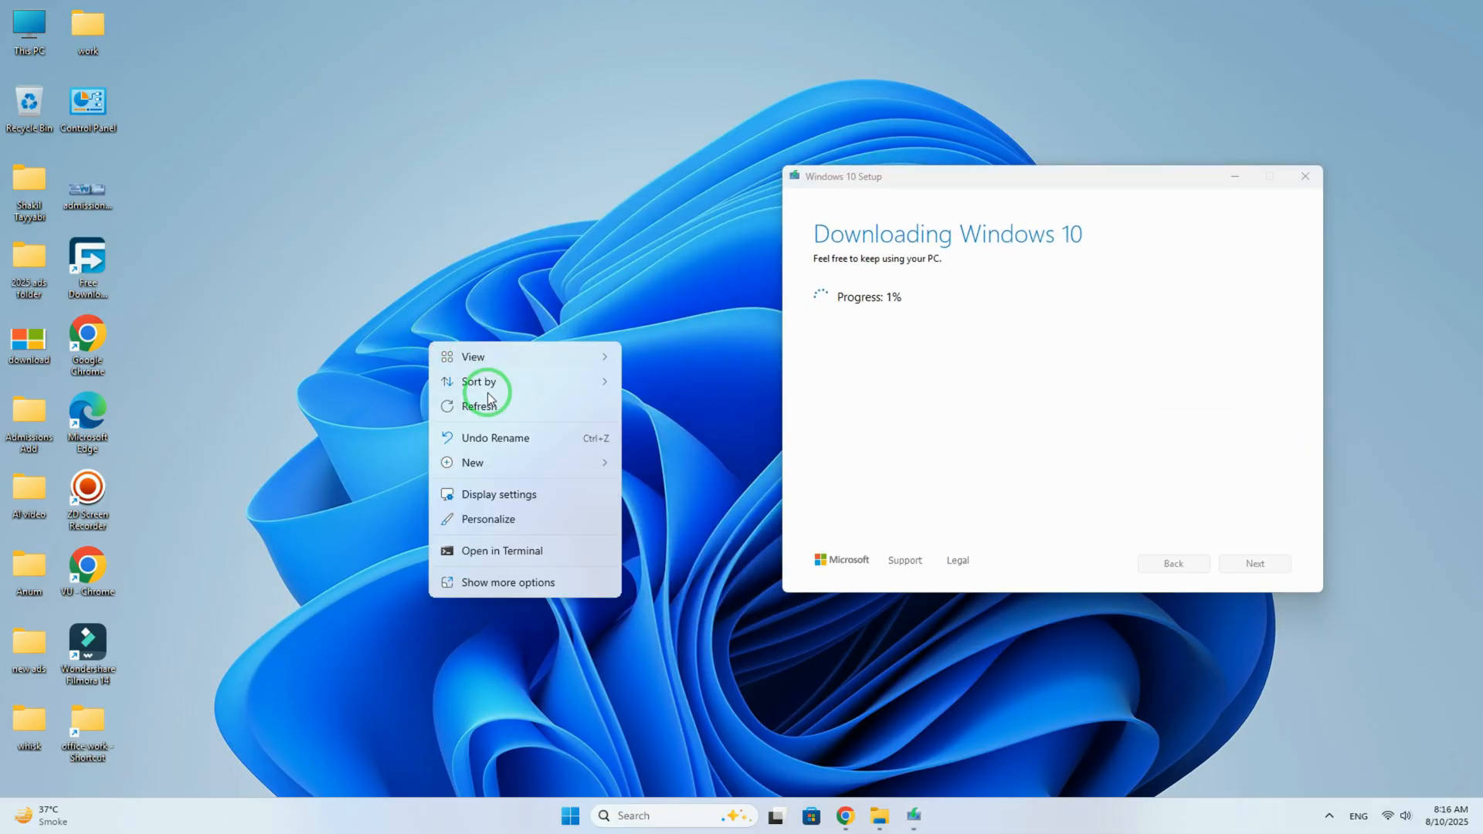
pyautogui.click(488, 402)
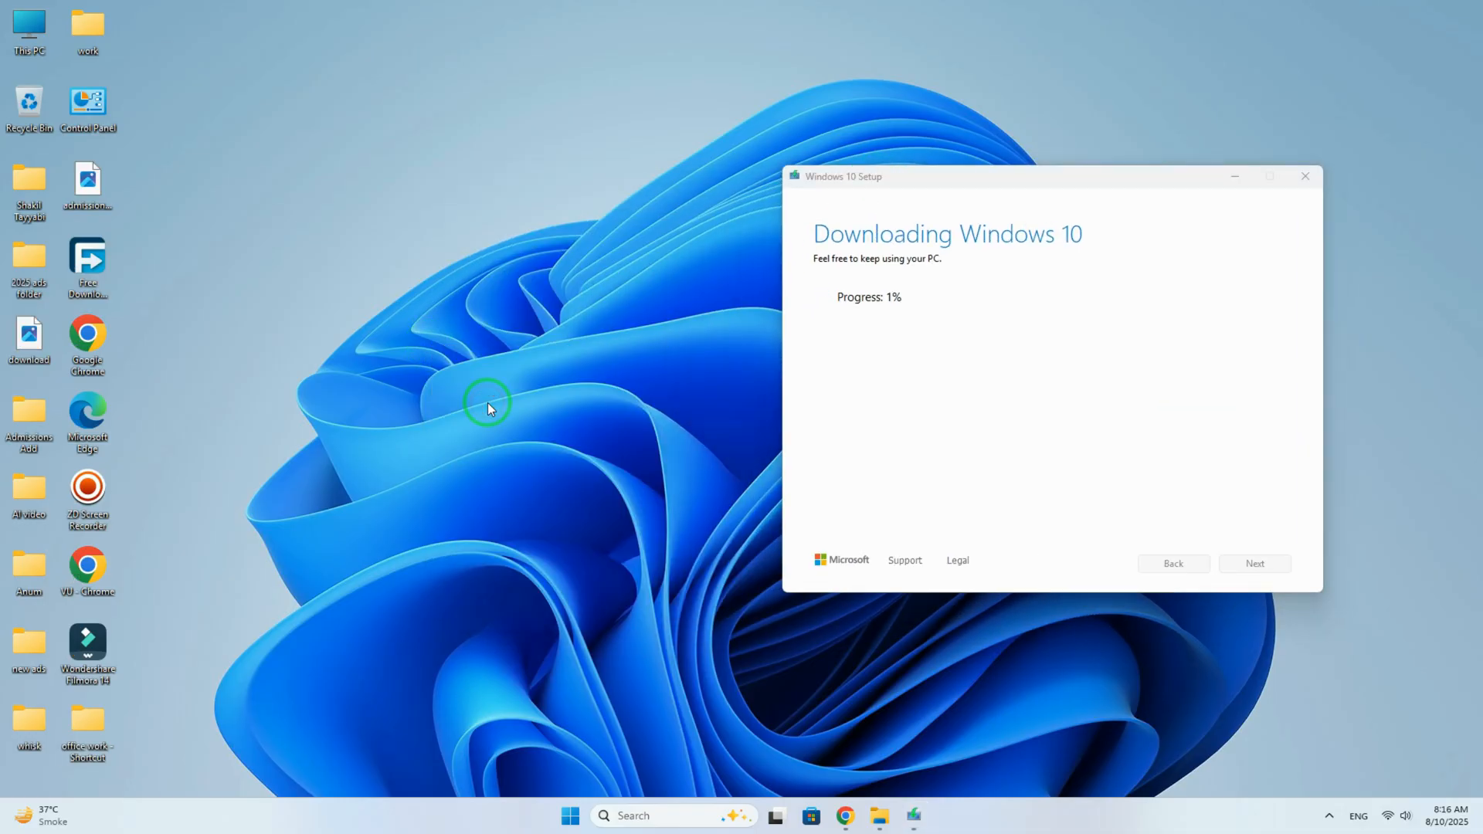
# - Switch to the empty tab in Google Chrome and search Google for "windows bootable software"
pyautogui.click(845, 816)
pyautogui.click(595, 17)
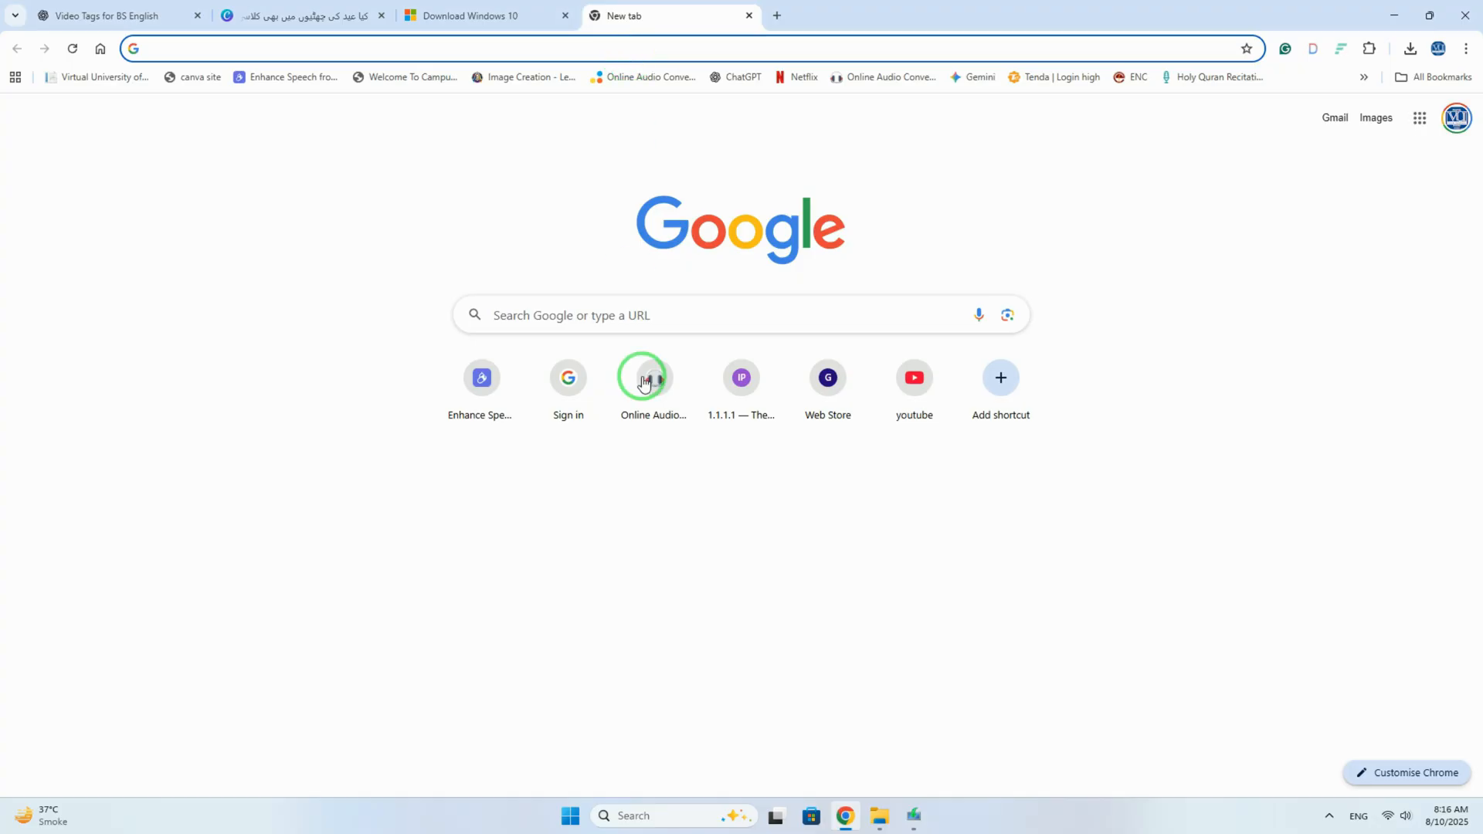
pyautogui.click(634, 315)
pyautogui.write('wi')
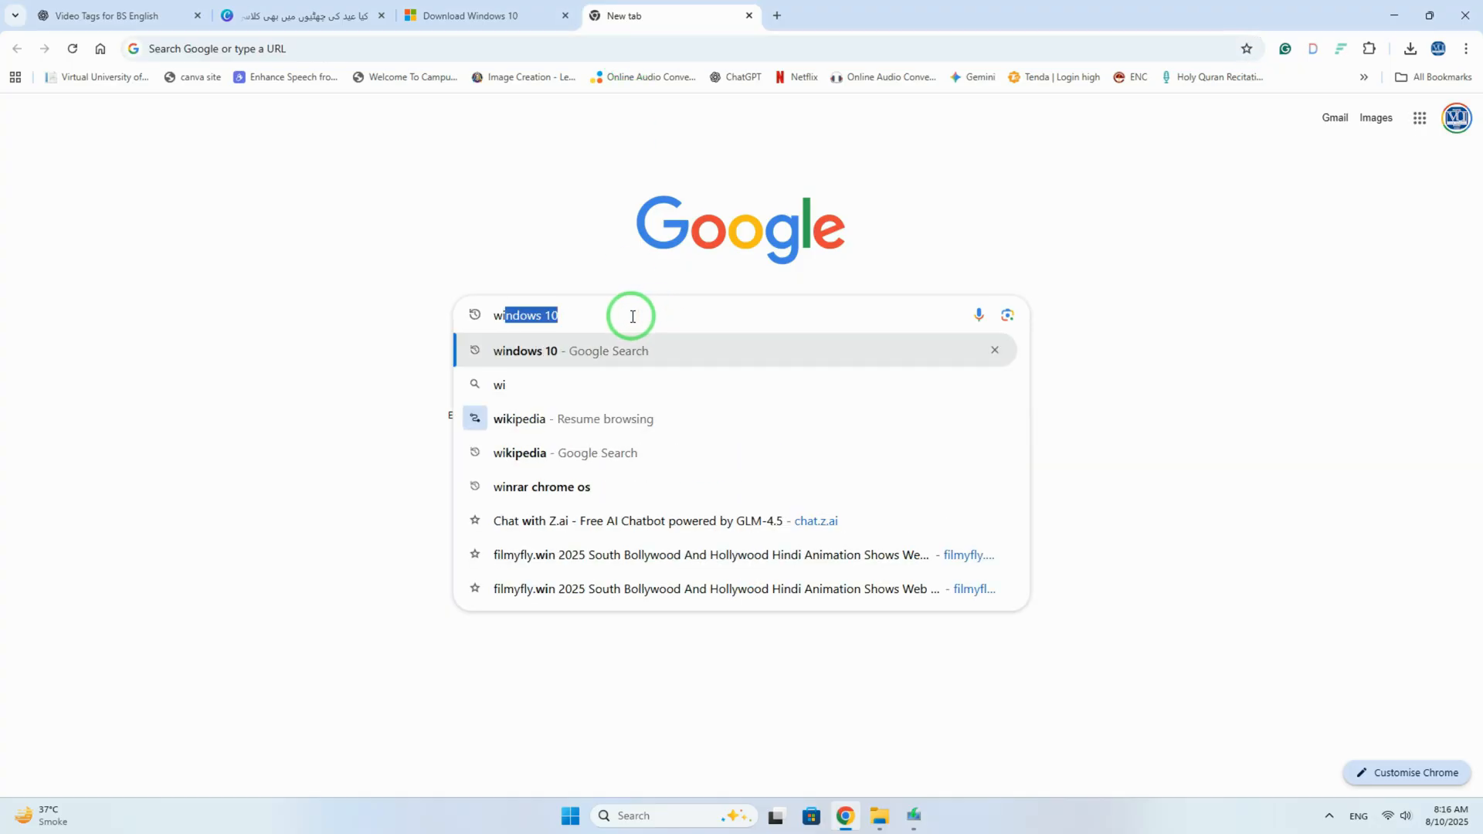
pyautogui.write('ndows boo')
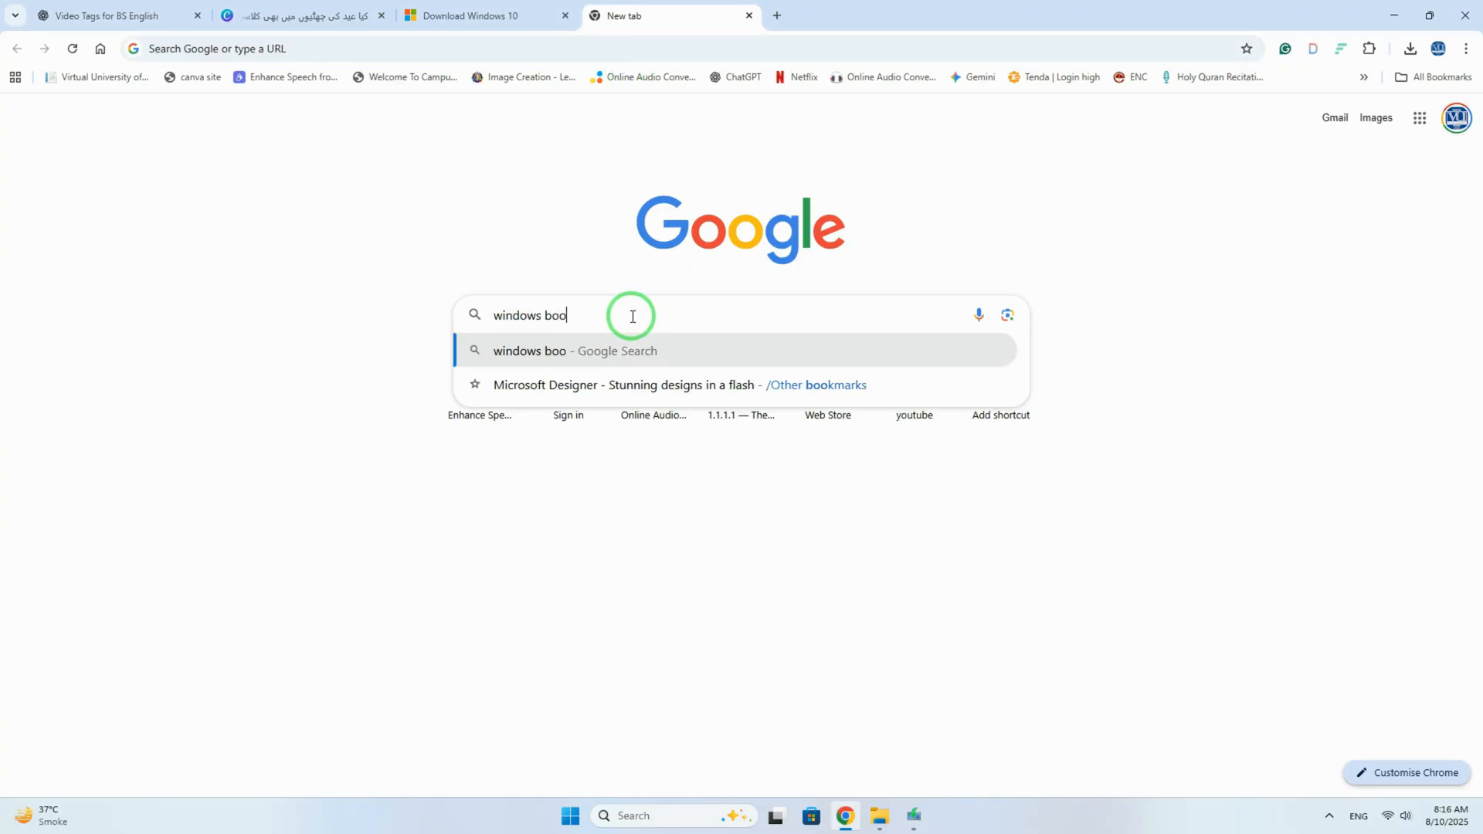
pyautogui.write('table so')
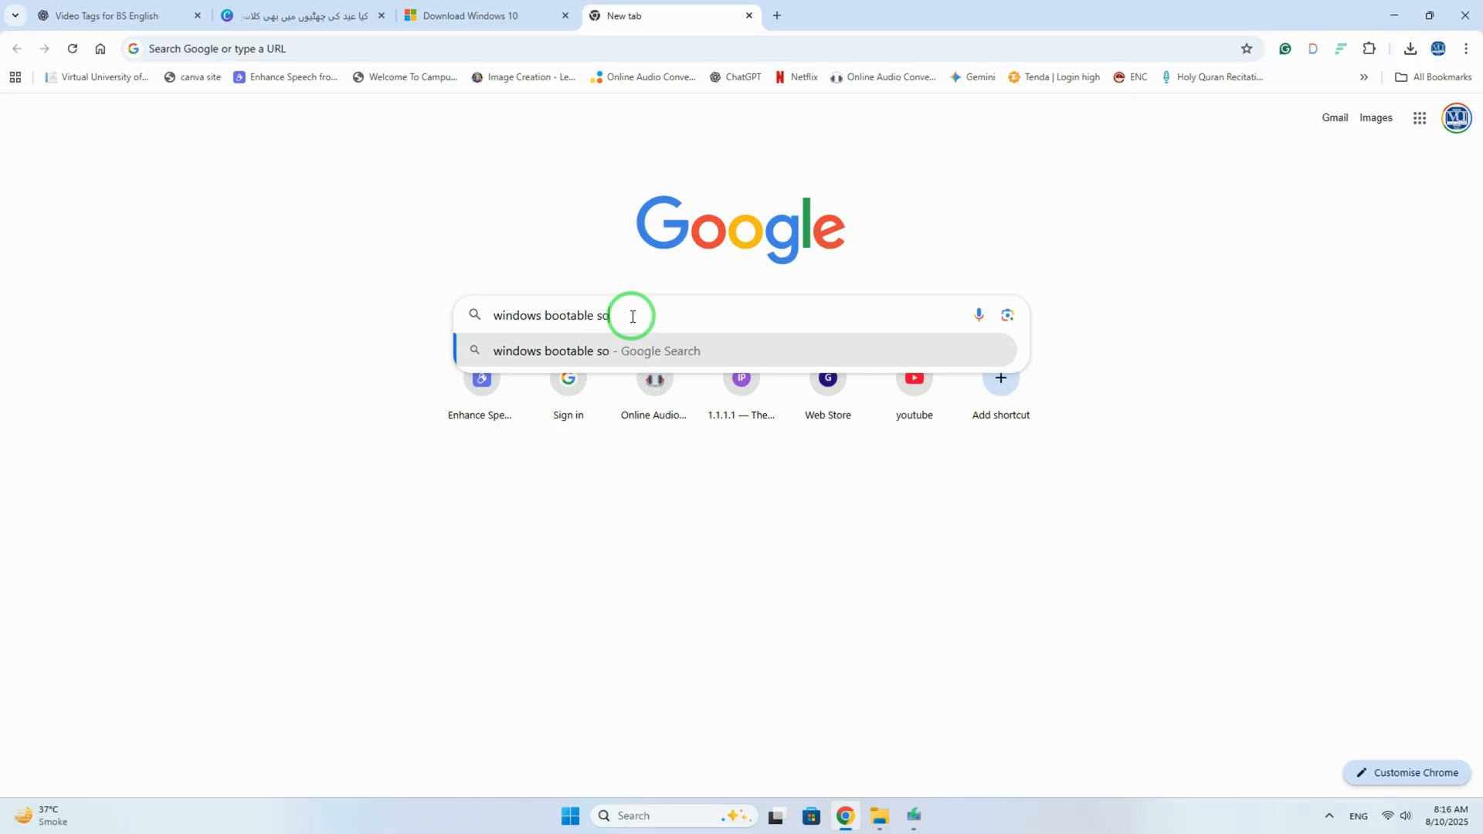
pyautogui.write('ftware')
pyautogui.press('Return')
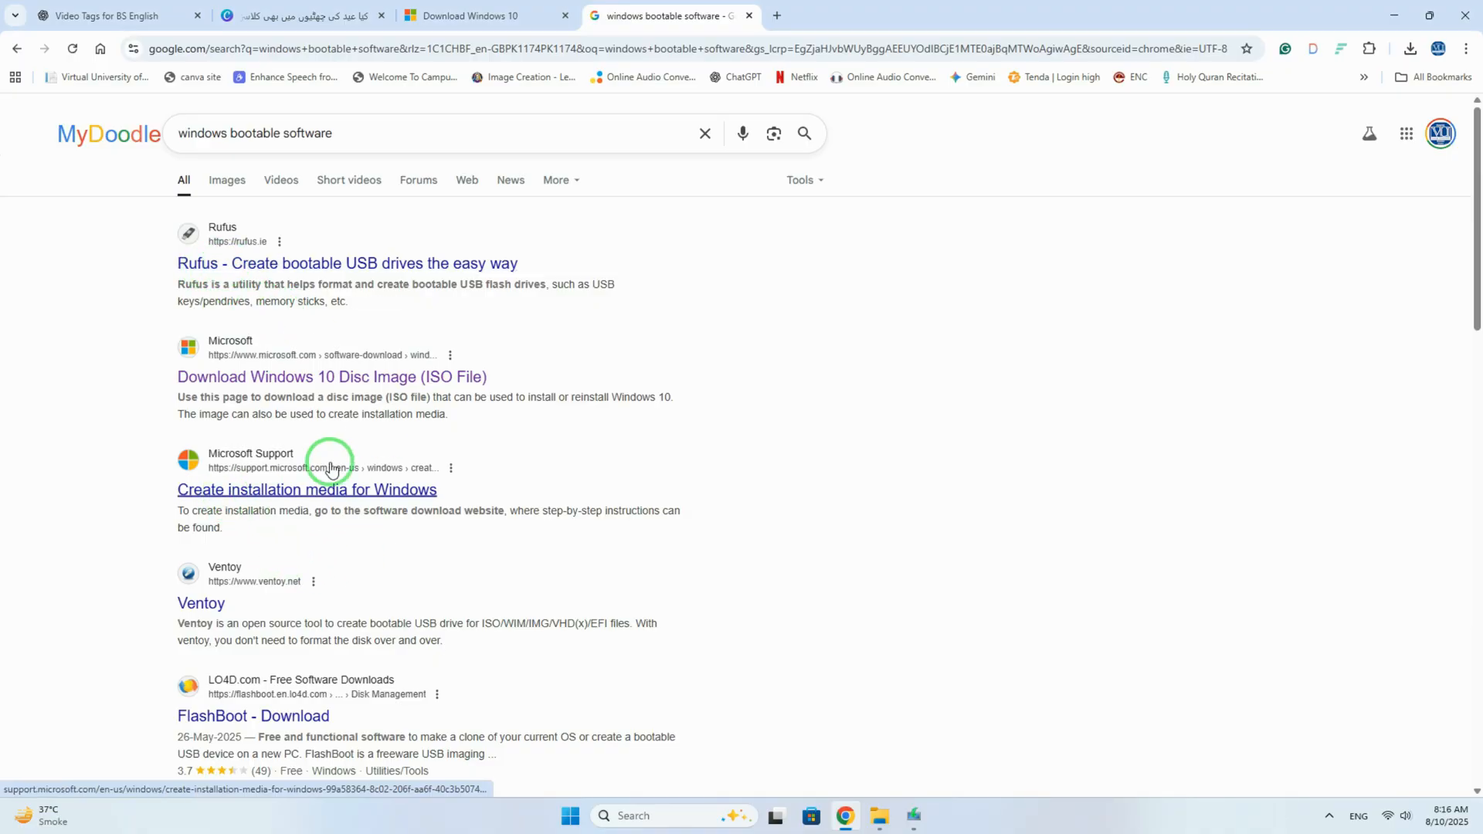
# - Look through the search results and open the Rufus website
pyautogui.scroll(-3, 314, 512)
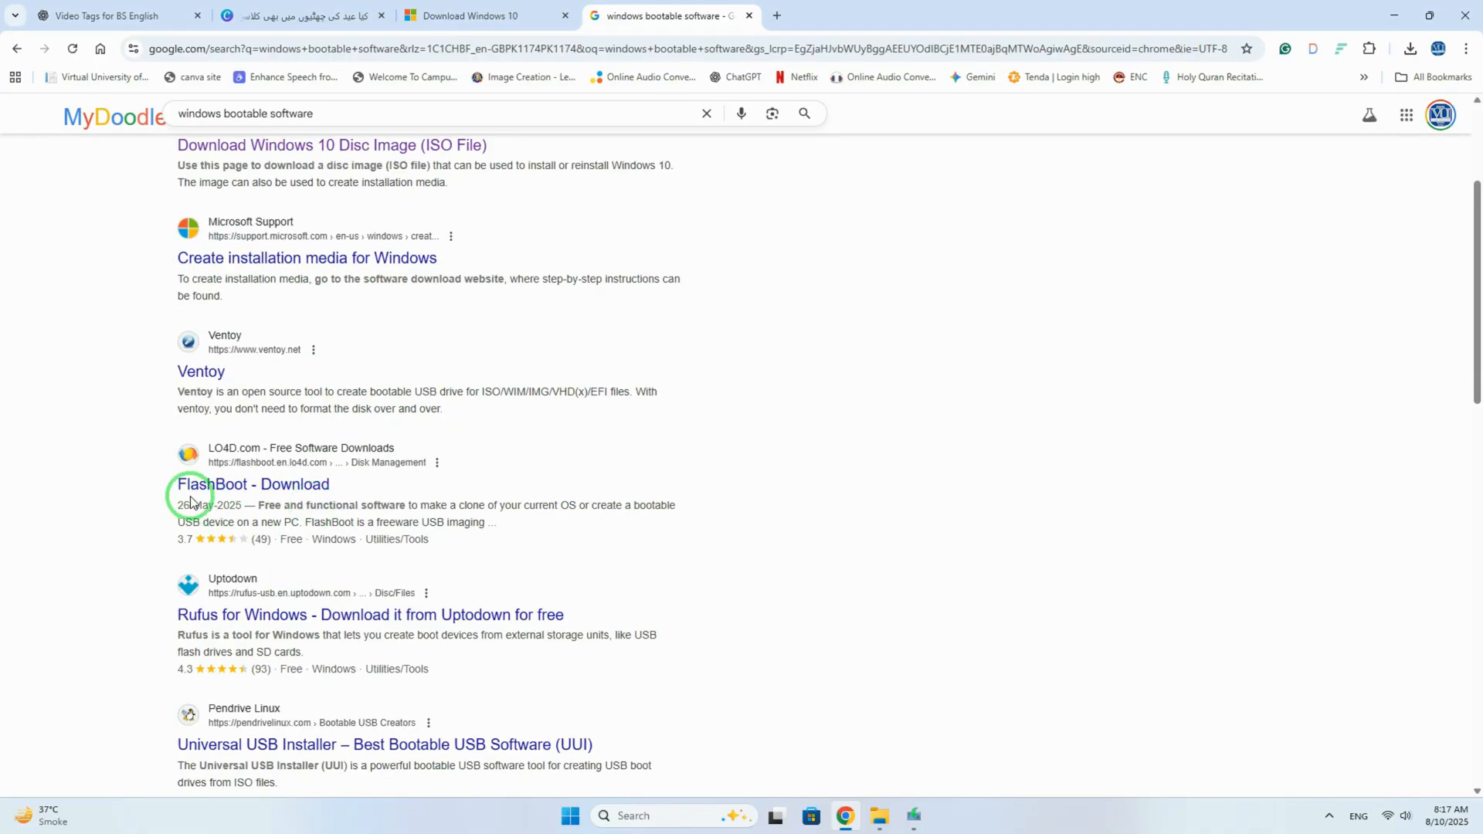
pyautogui.scroll(3, 360, 435)
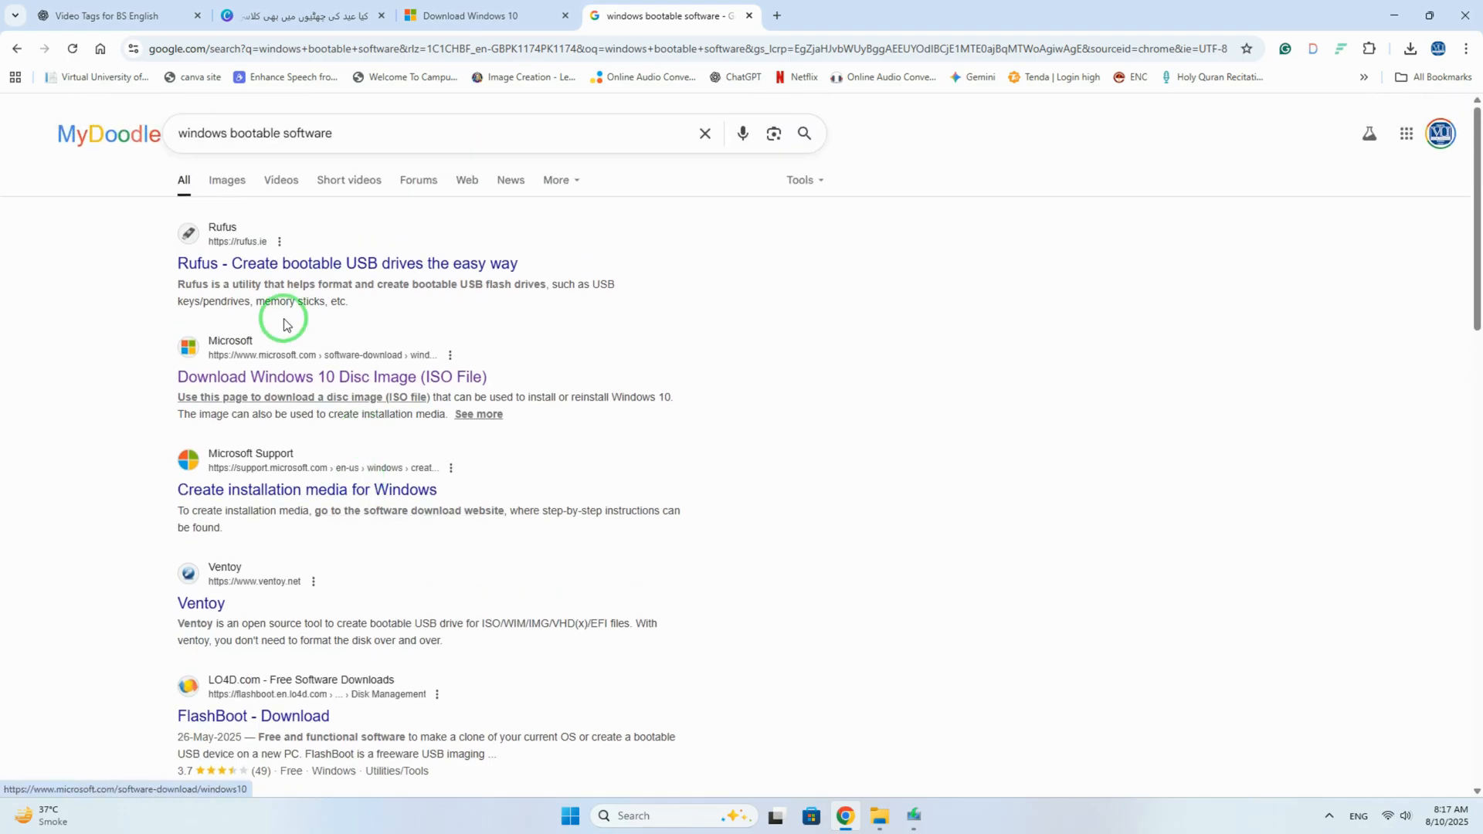
pyautogui.click(288, 266)
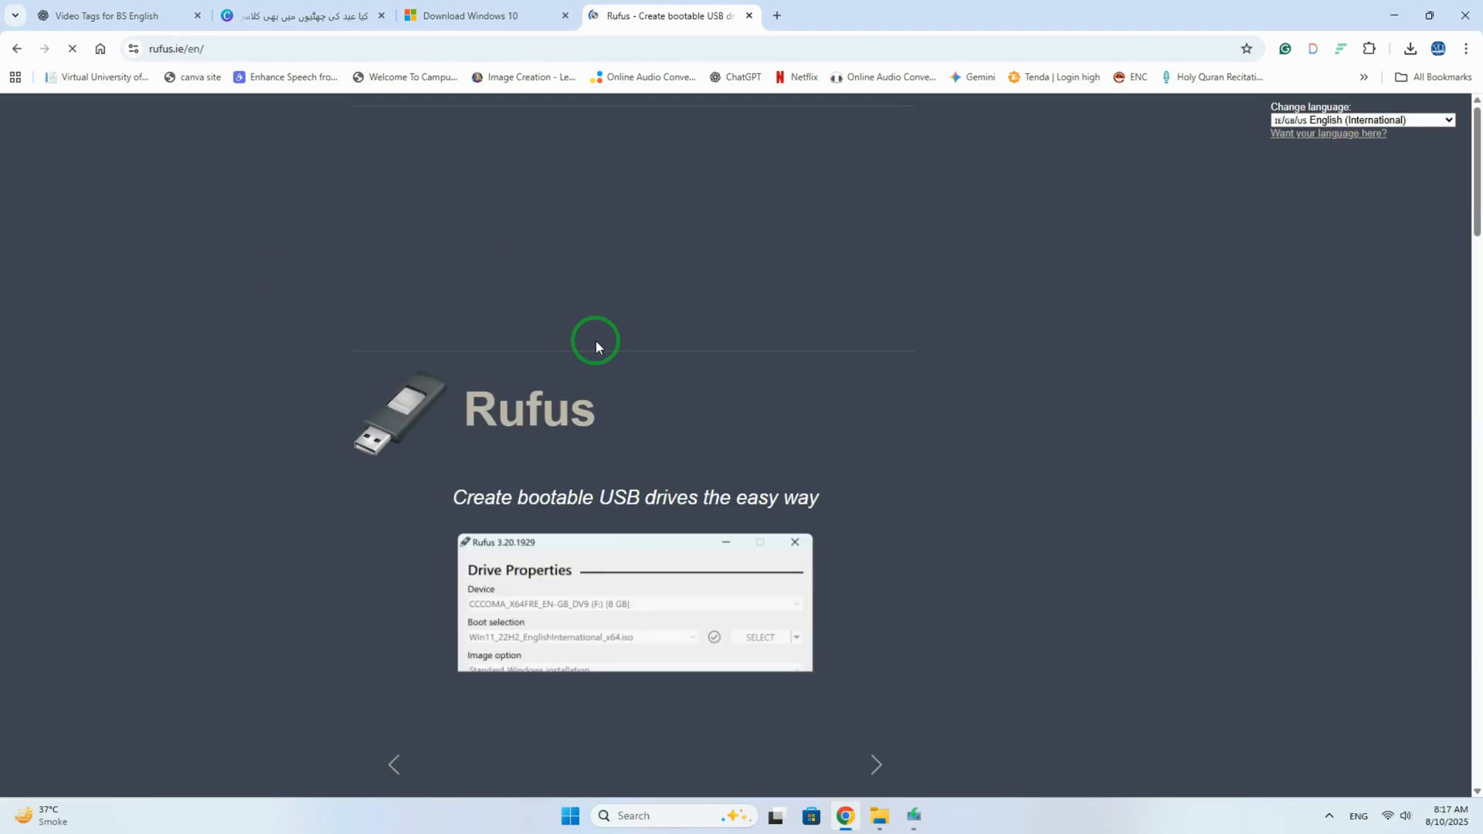
# - Download rufus-4.9.exe, the standard Windows x64 release, and dismiss the advertisement overlay
pyautogui.scroll(-5, 596, 341)
pyautogui.scroll(-4, 595, 351)
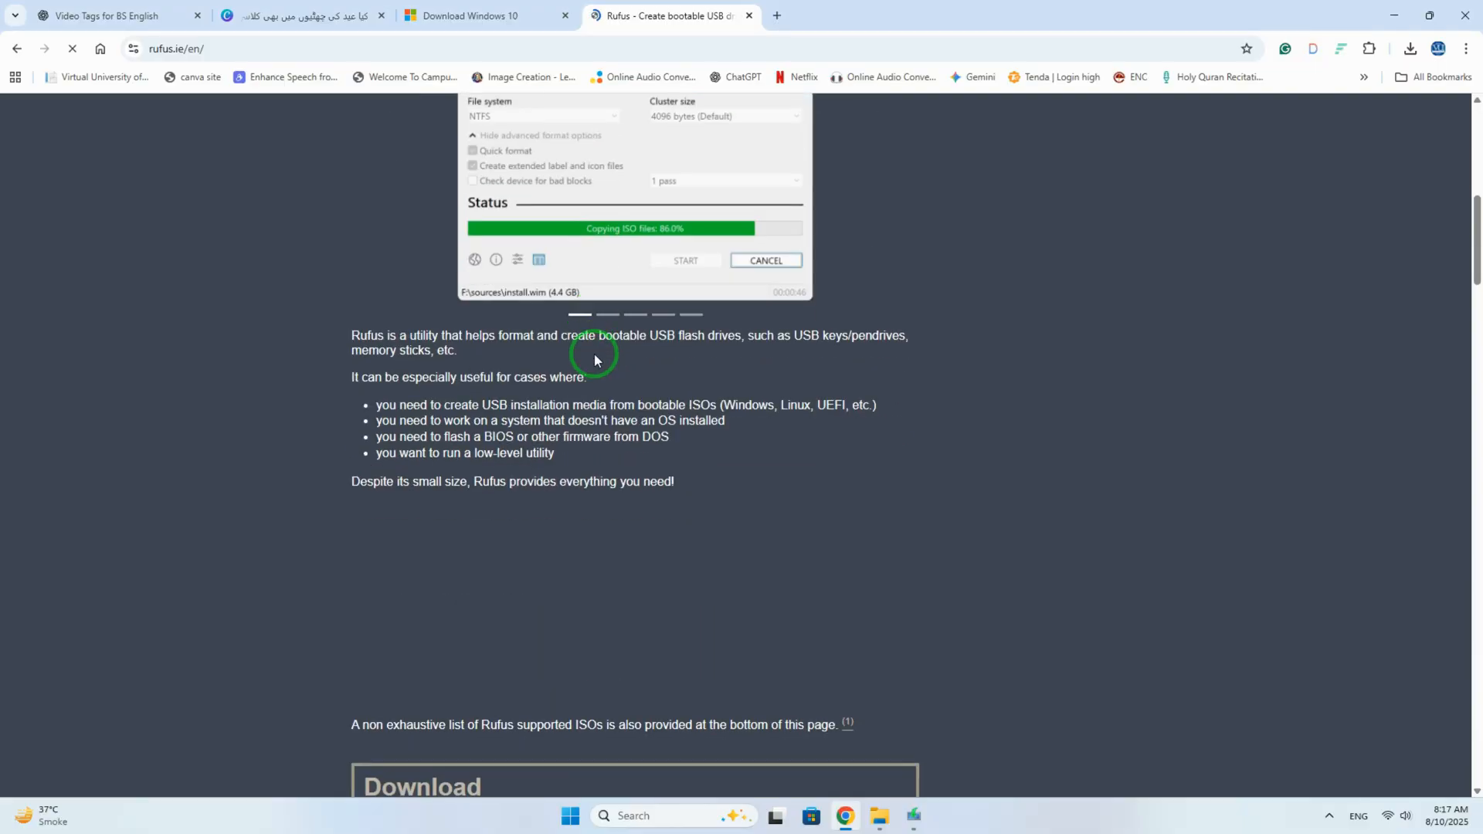
pyautogui.scroll(-3, 564, 367)
pyautogui.scroll(-3, 562, 369)
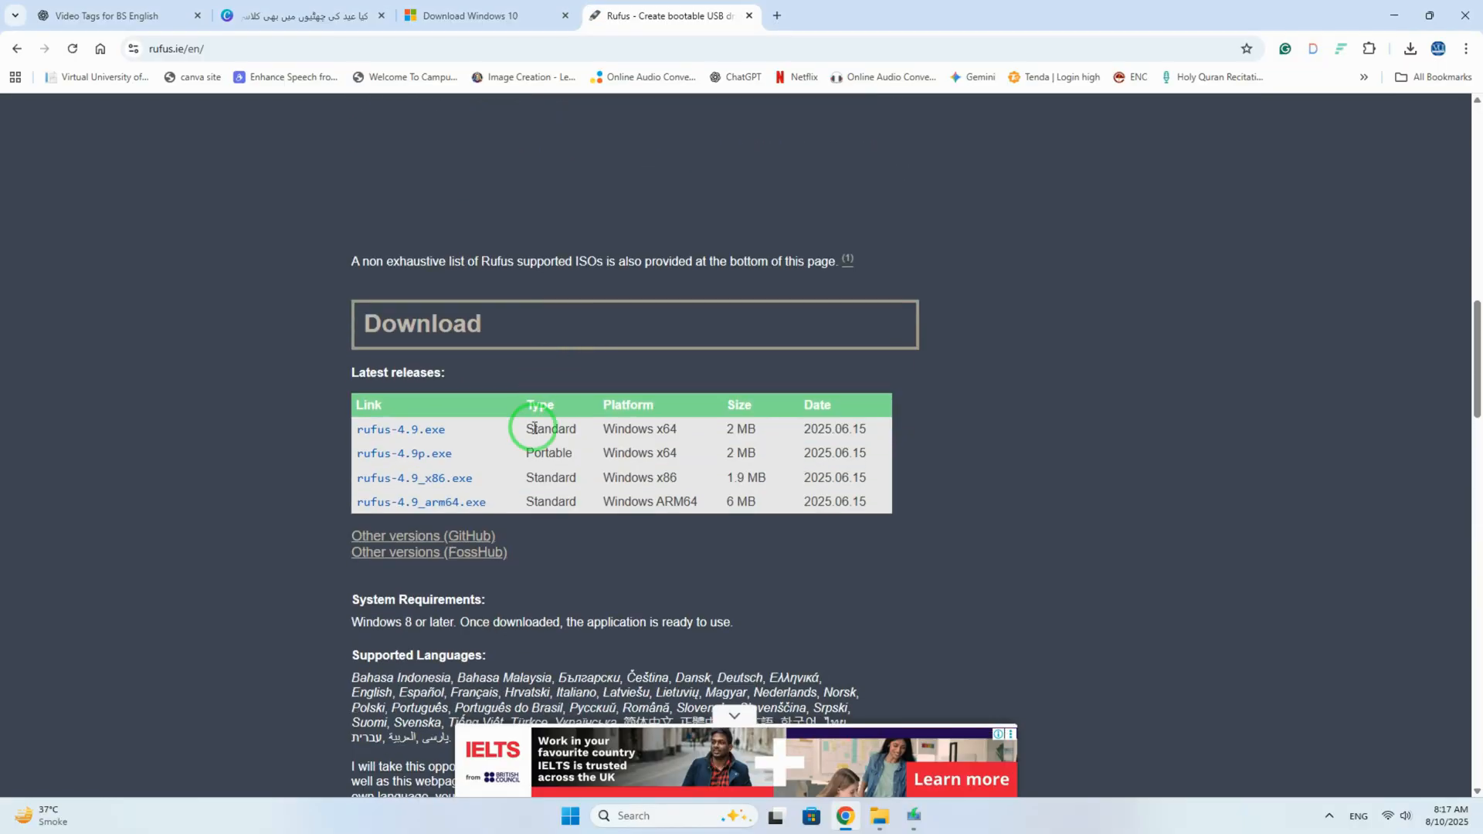
pyautogui.click(397, 441)
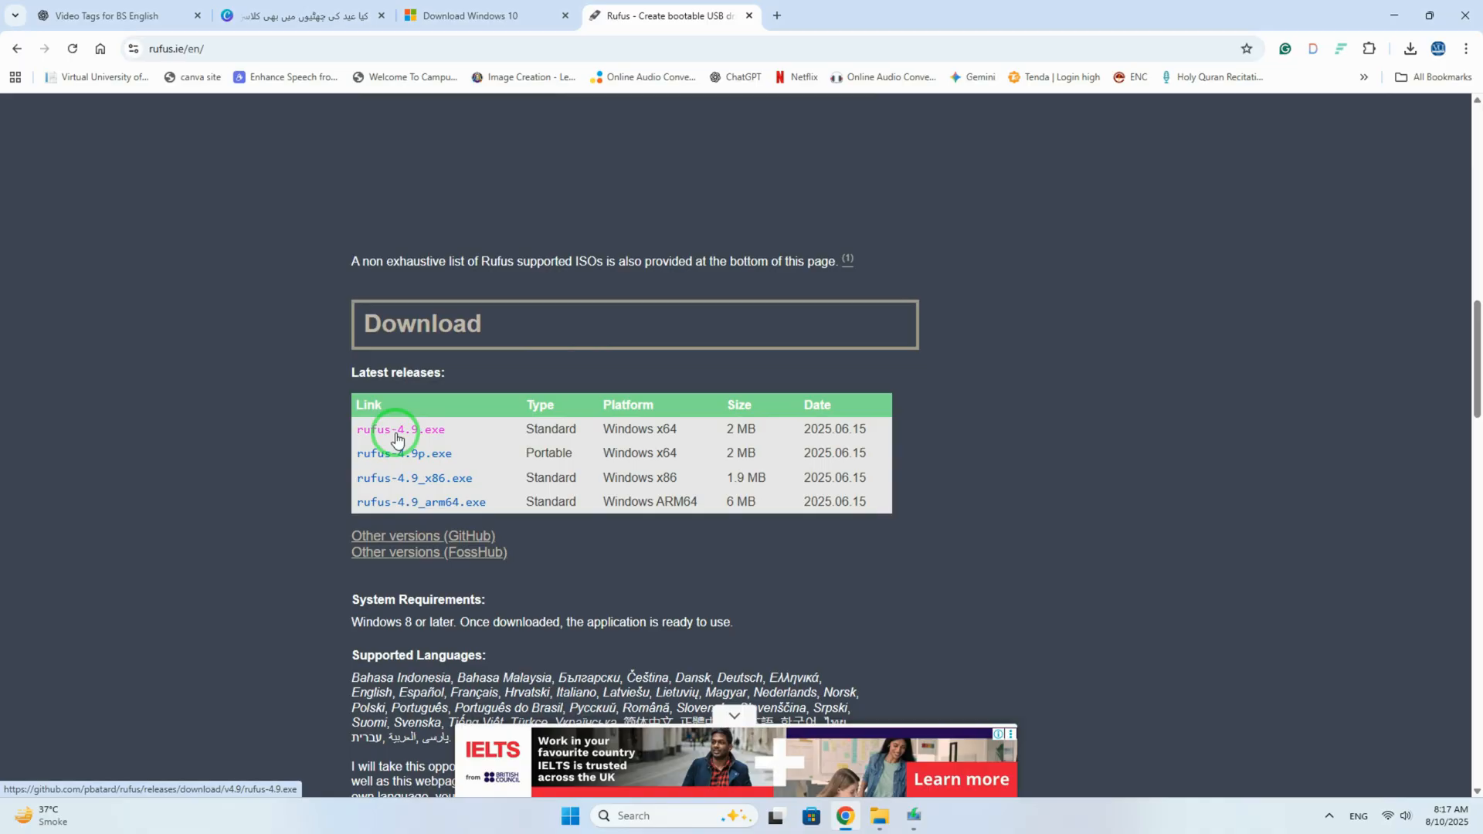
pyautogui.click(397, 435)
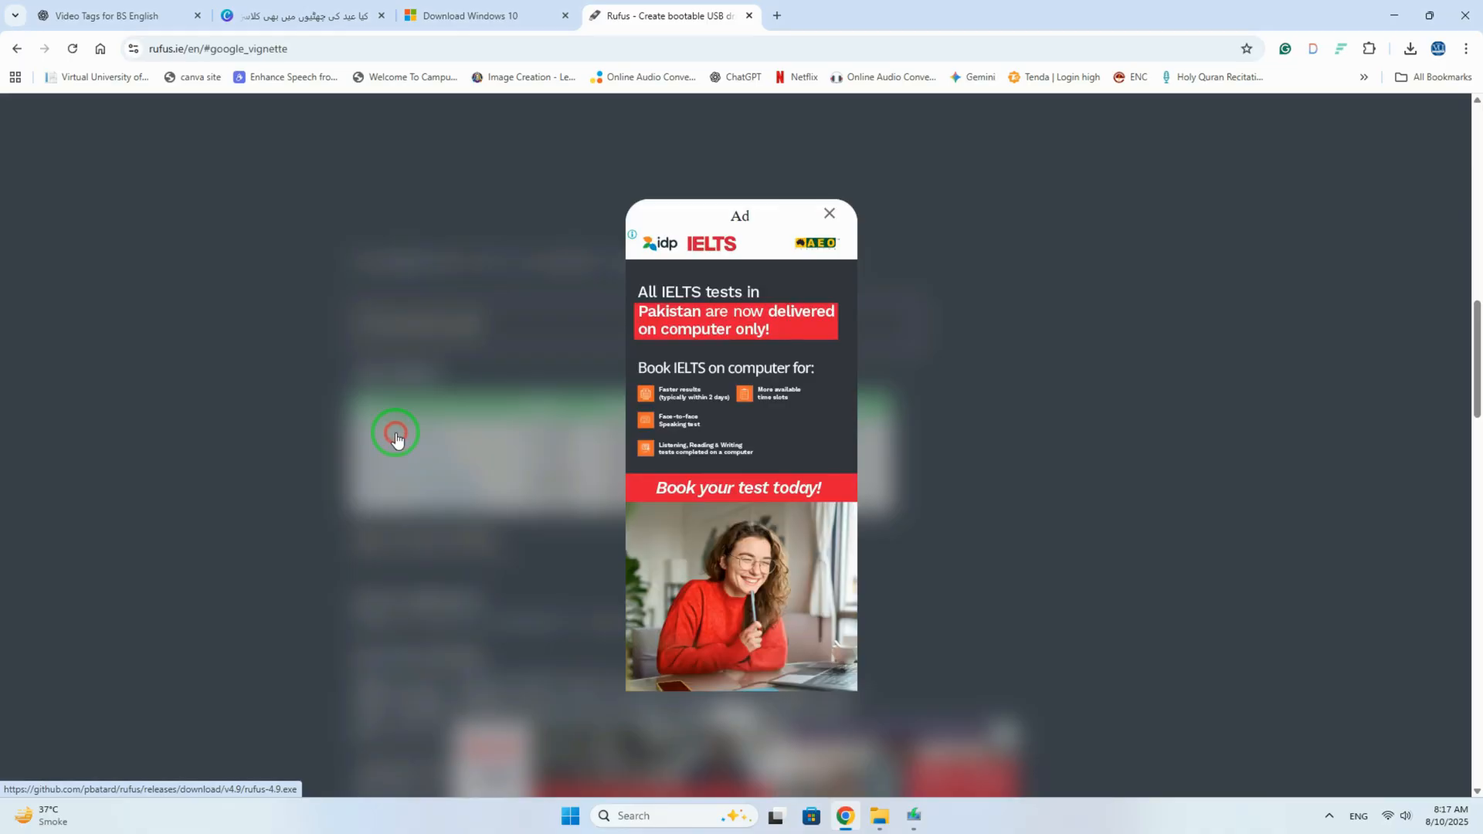
pyautogui.click(828, 217)
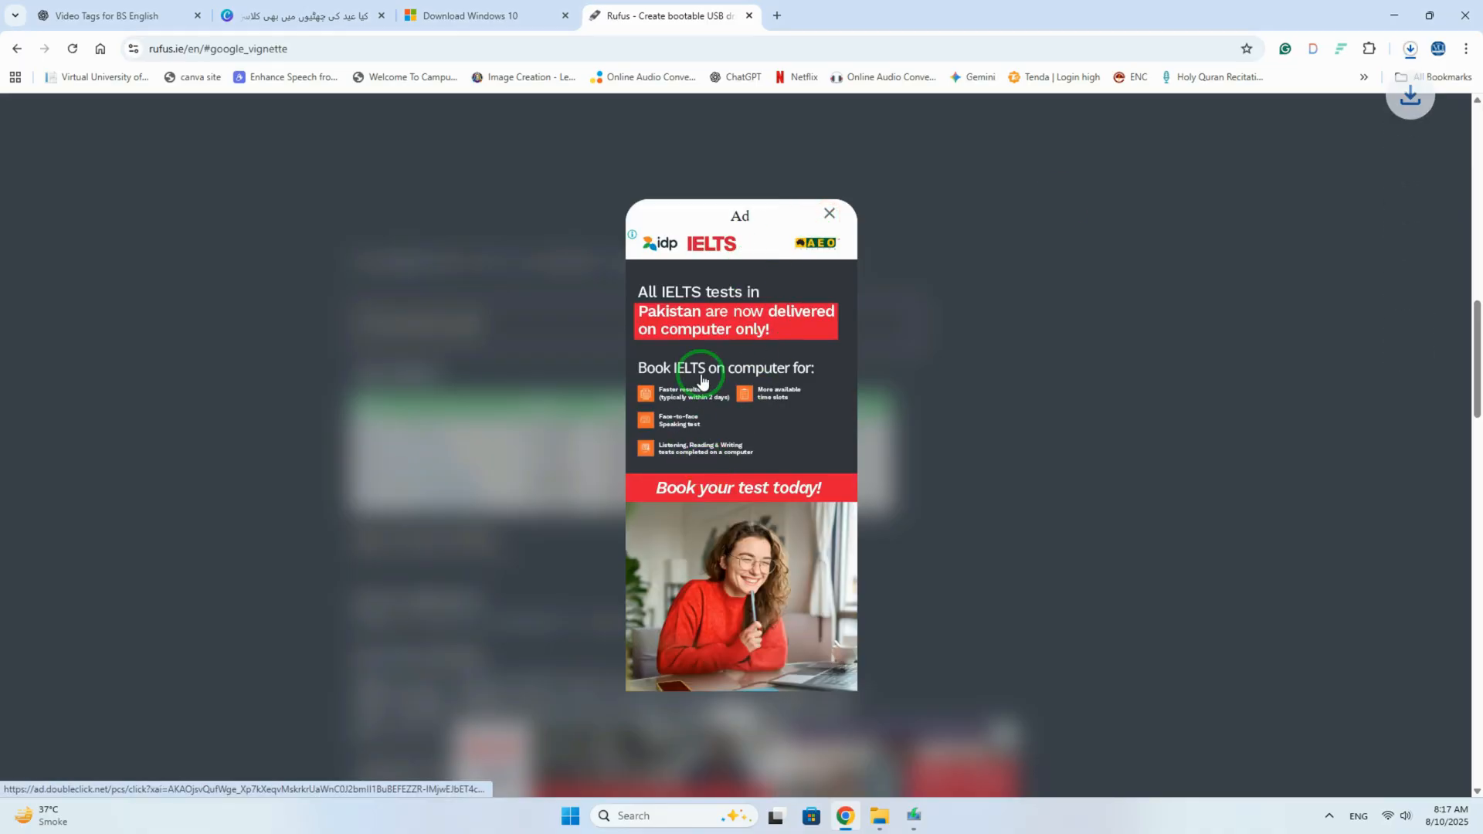
# - Show the downloaded rufus-4.9 file in its folder, run it and allow it to make changes to the device
pyautogui.click(1411, 47)
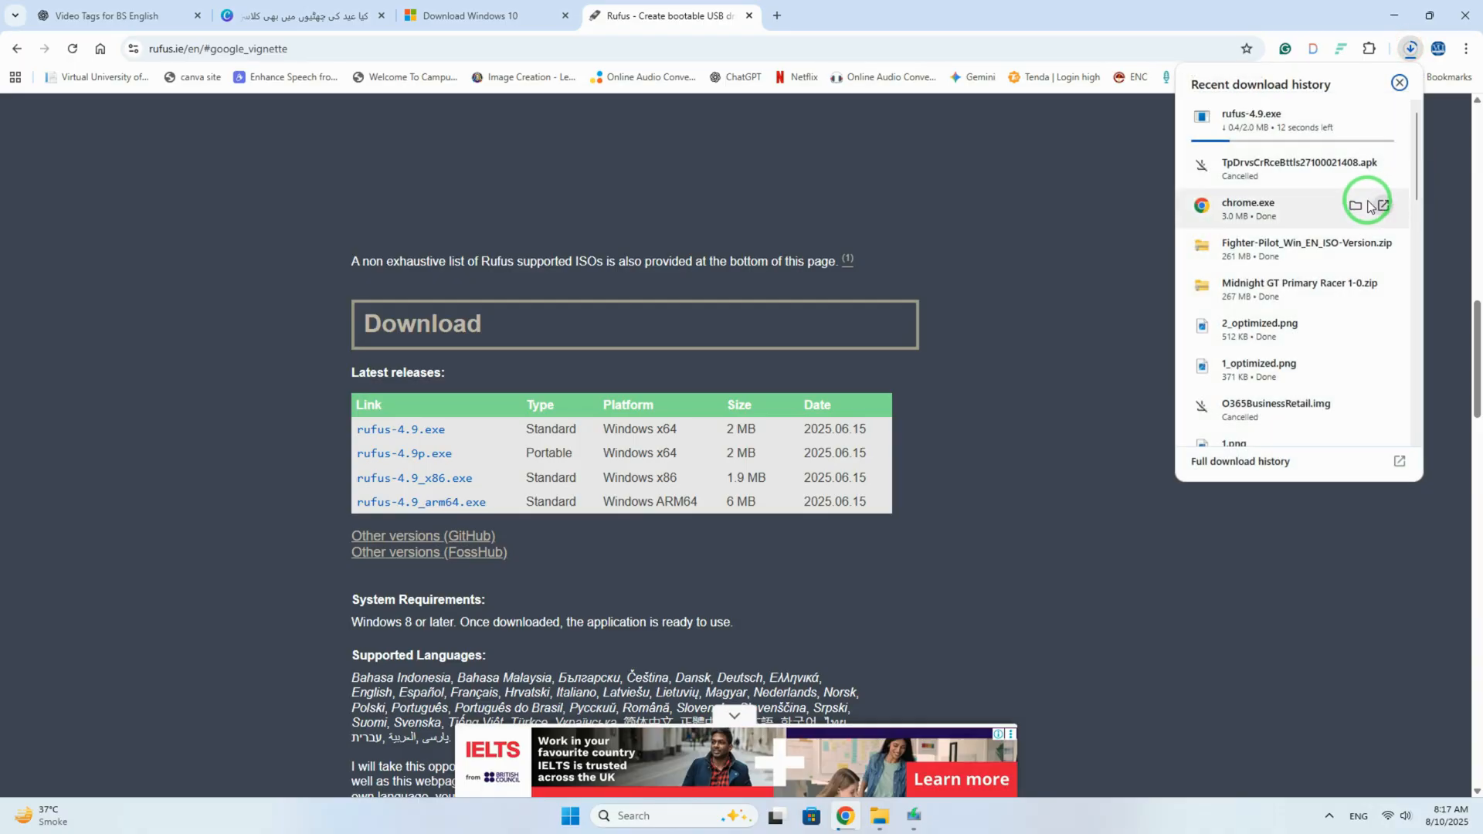
pyautogui.click(1355, 113)
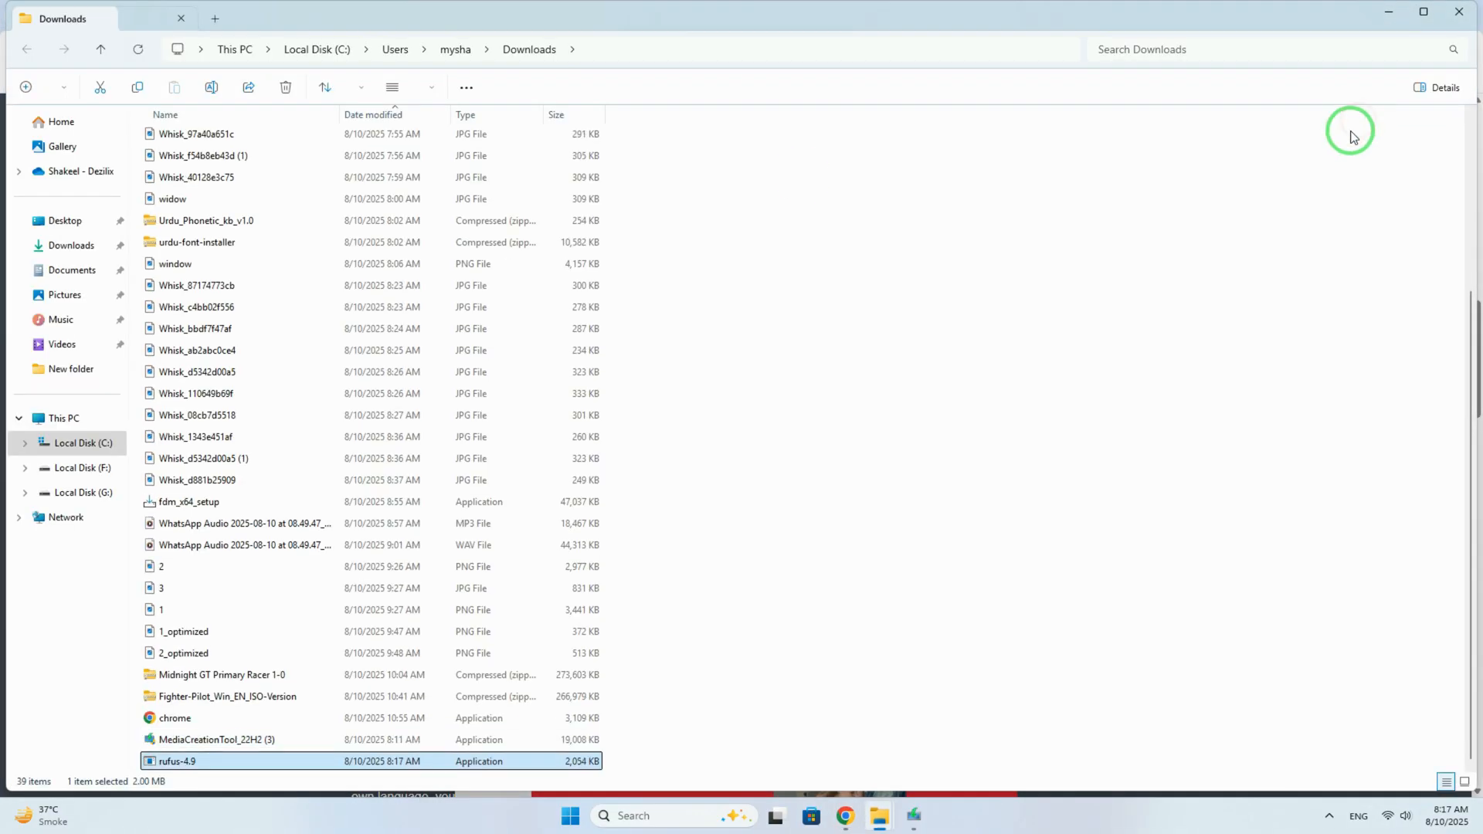
pyautogui.doubleClick(175, 765)
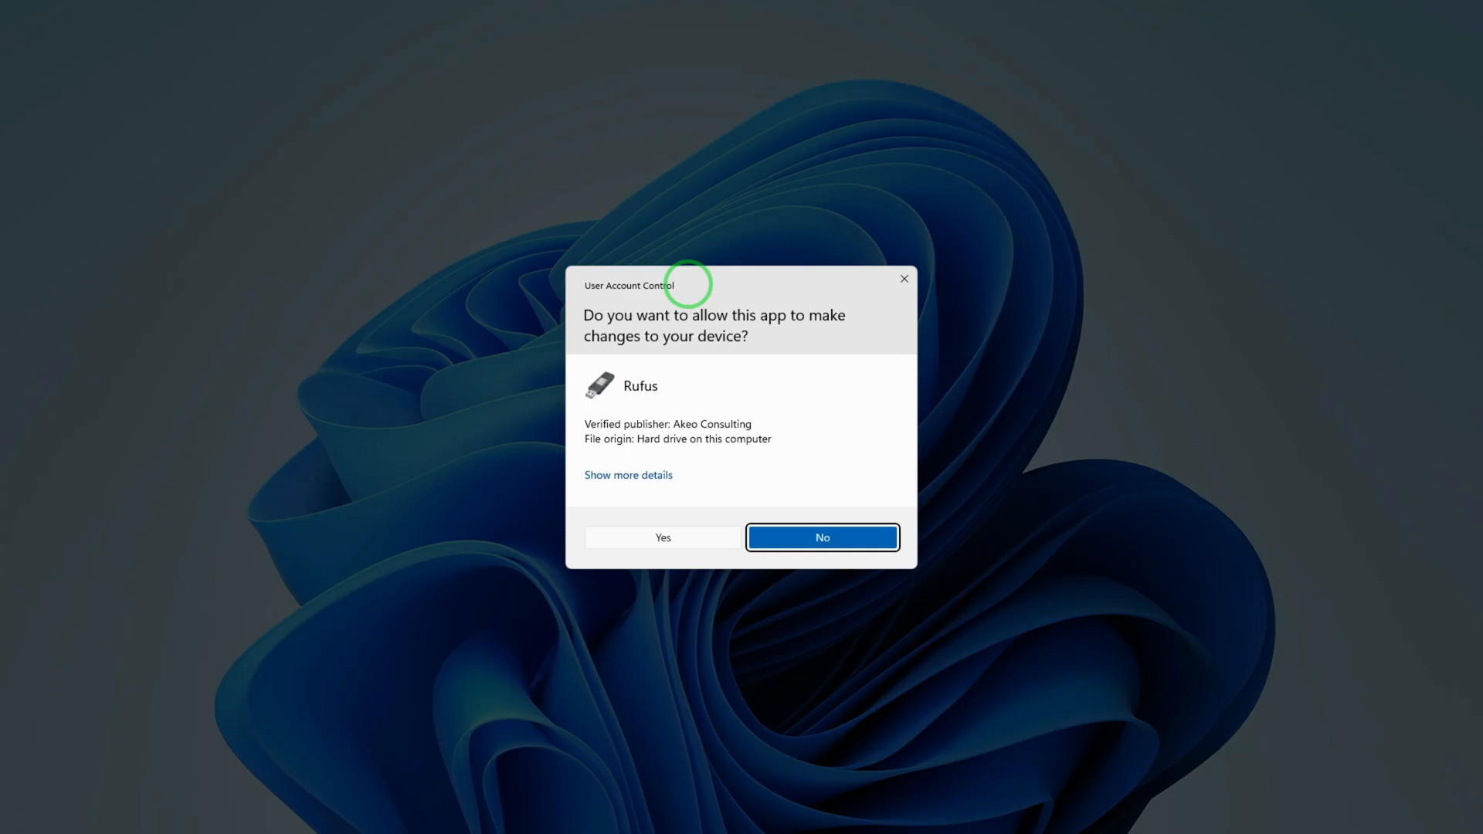
pyautogui.click(679, 536)
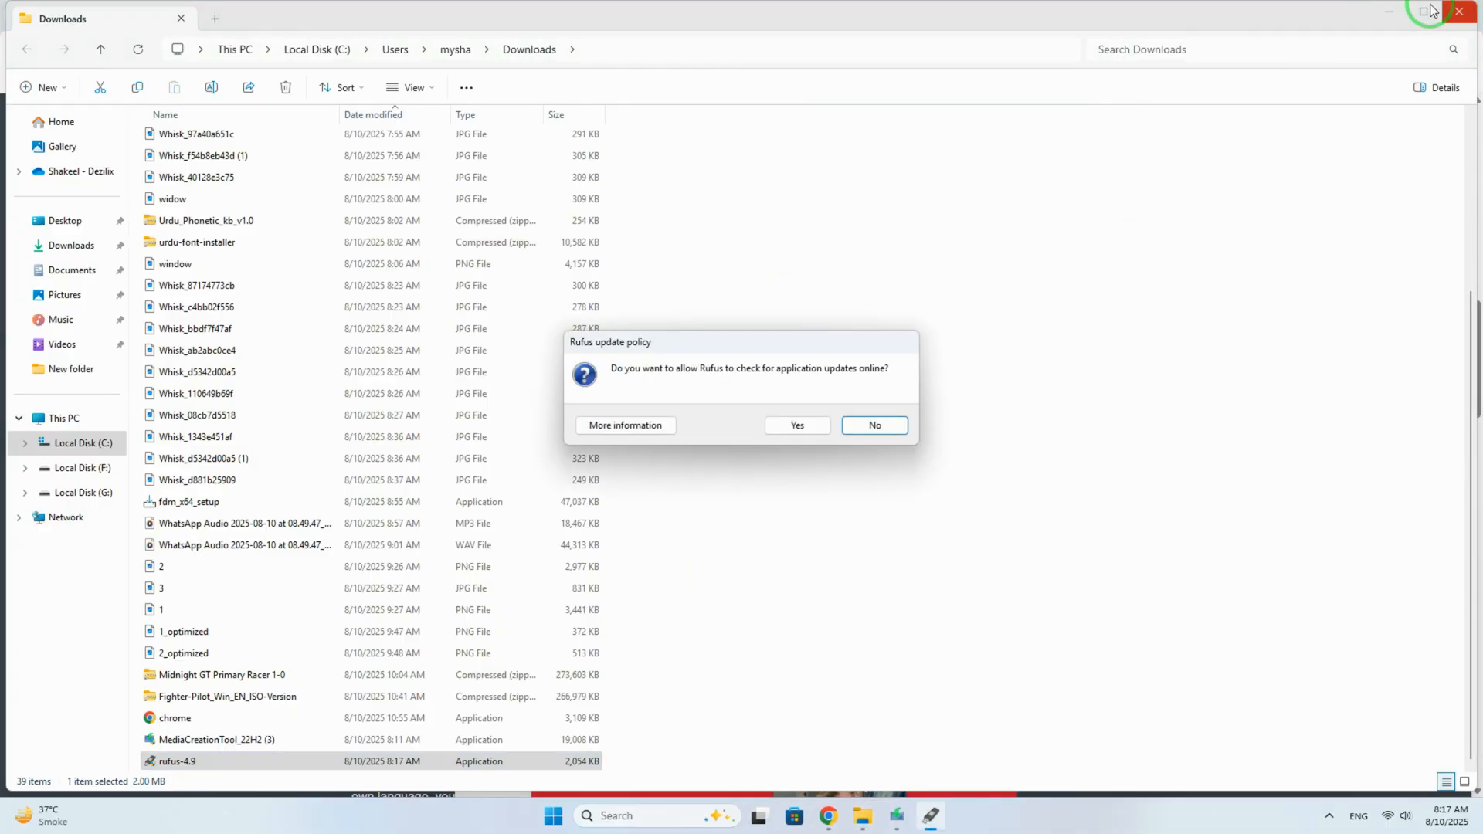
# - Minimize the Downloads folder and browser windows, and allow Rufus to check for application updates online
pyautogui.click(1388, 12)
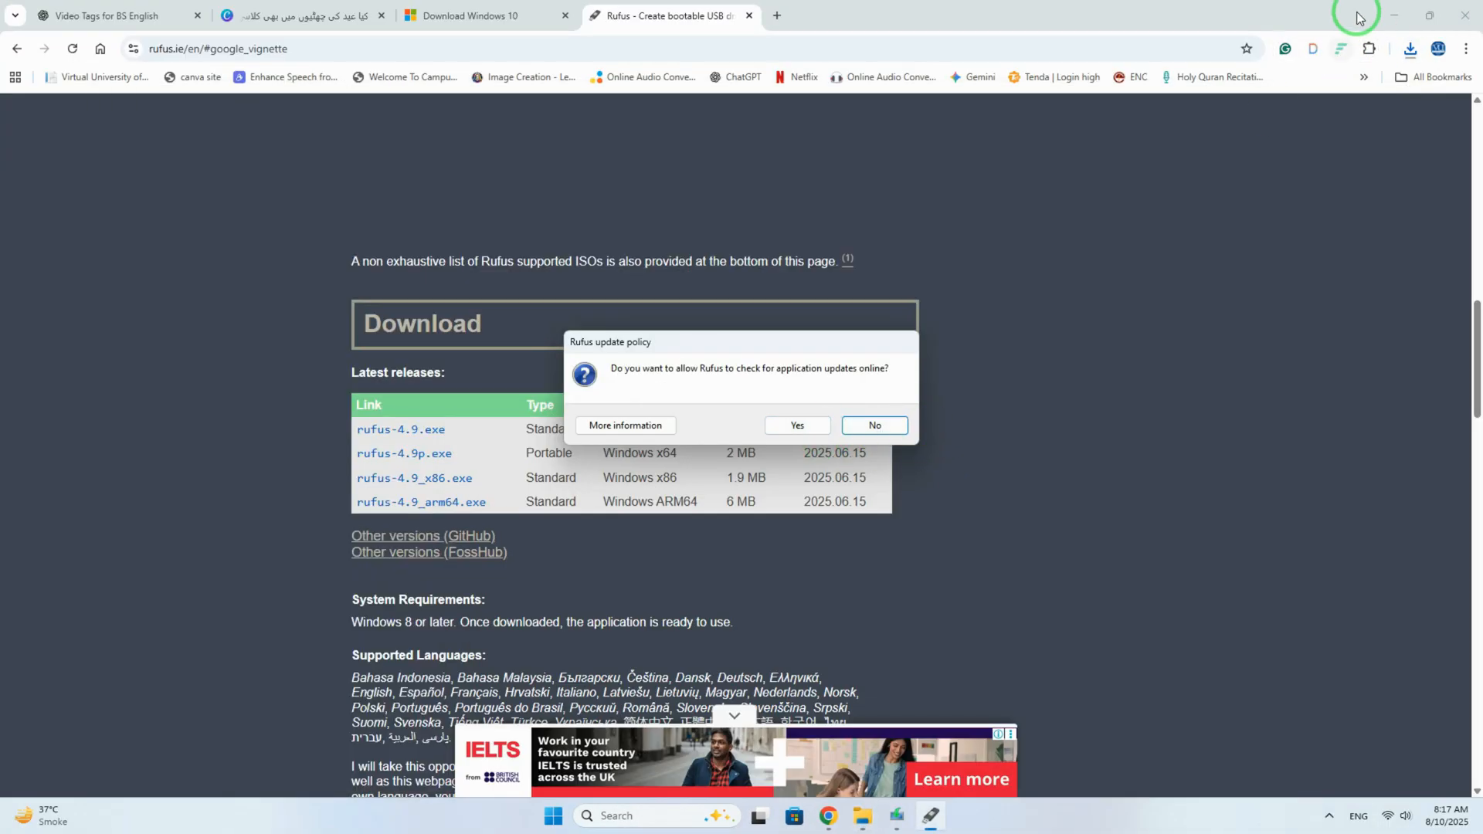
pyautogui.click(1390, 13)
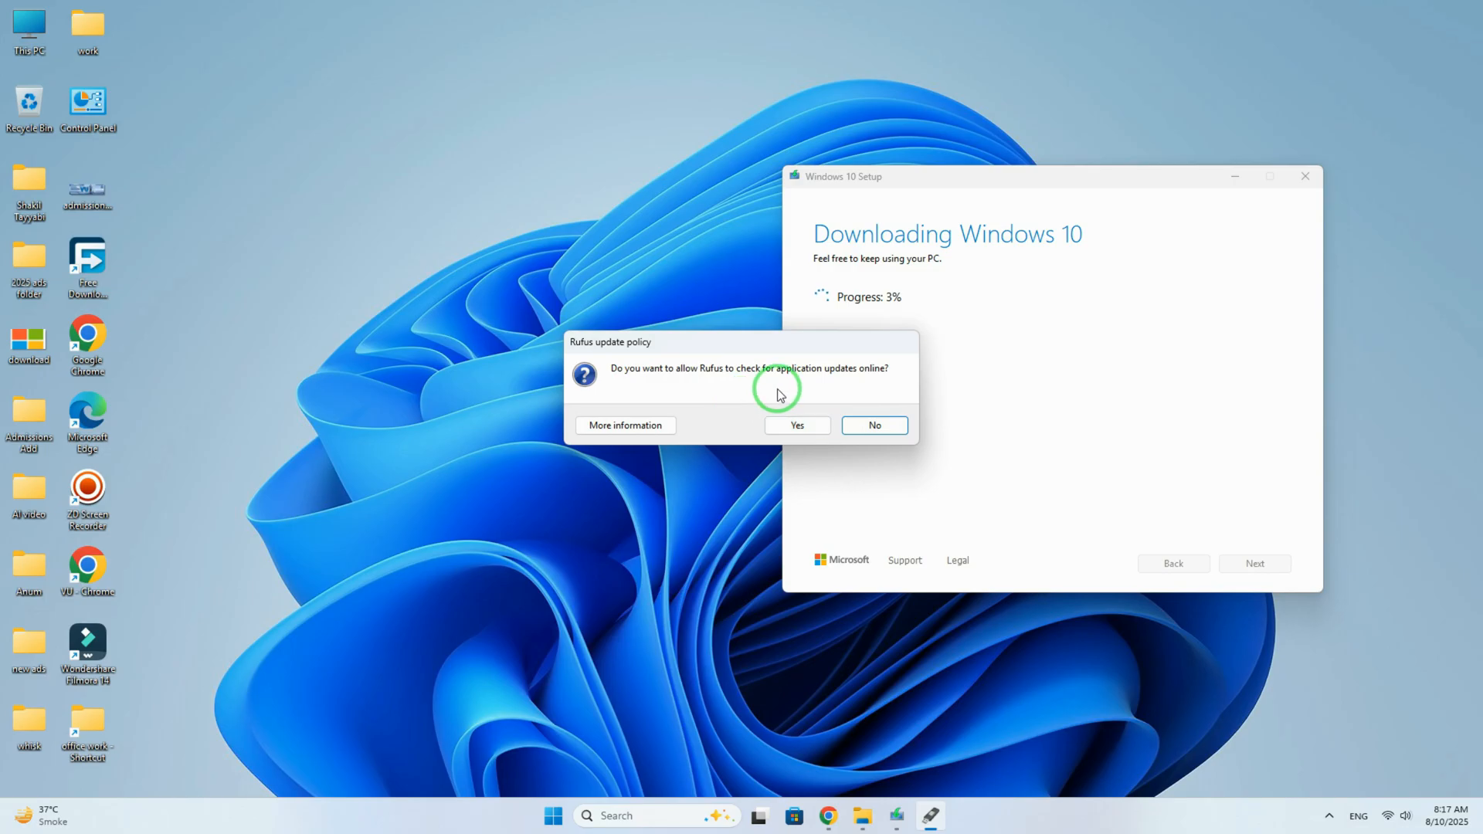
pyautogui.moveTo(755, 354); pyautogui.dragTo(617, 322)
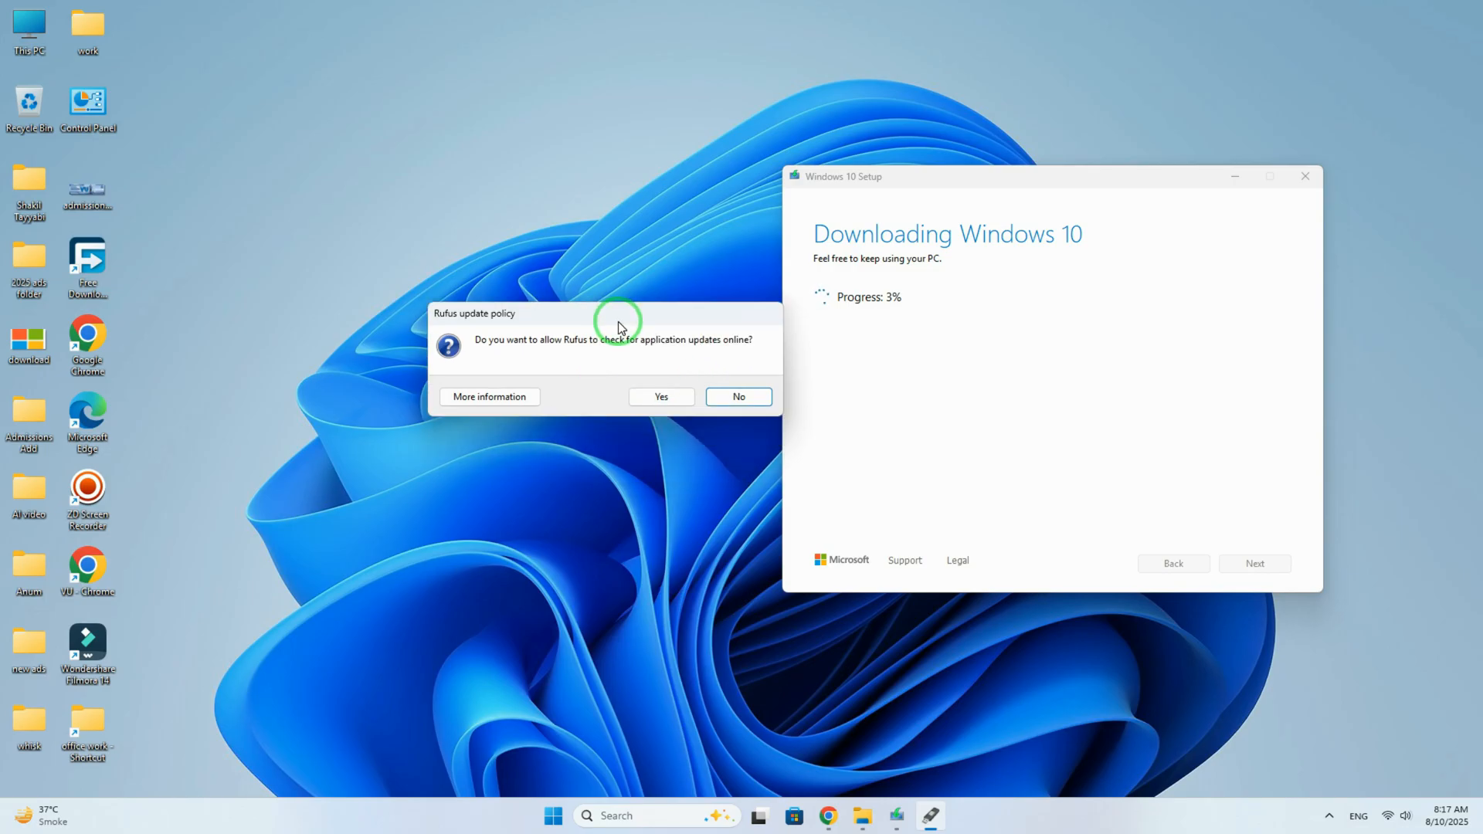
pyautogui.click(657, 396)
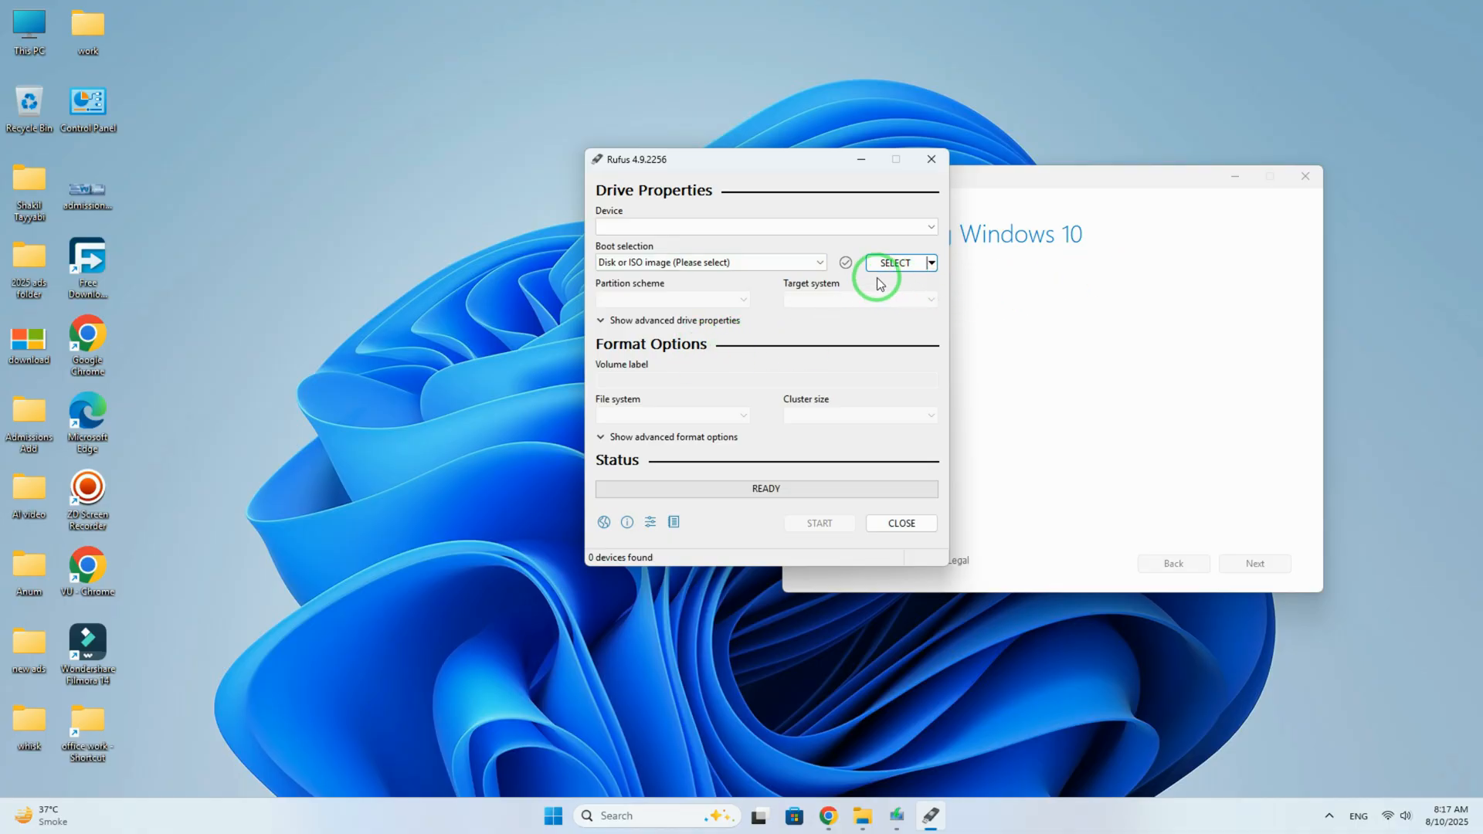
# - Check the Device list in Rufus and accept the DBX update download, leaving the Rufus window minimized
pyautogui.click(636, 228)
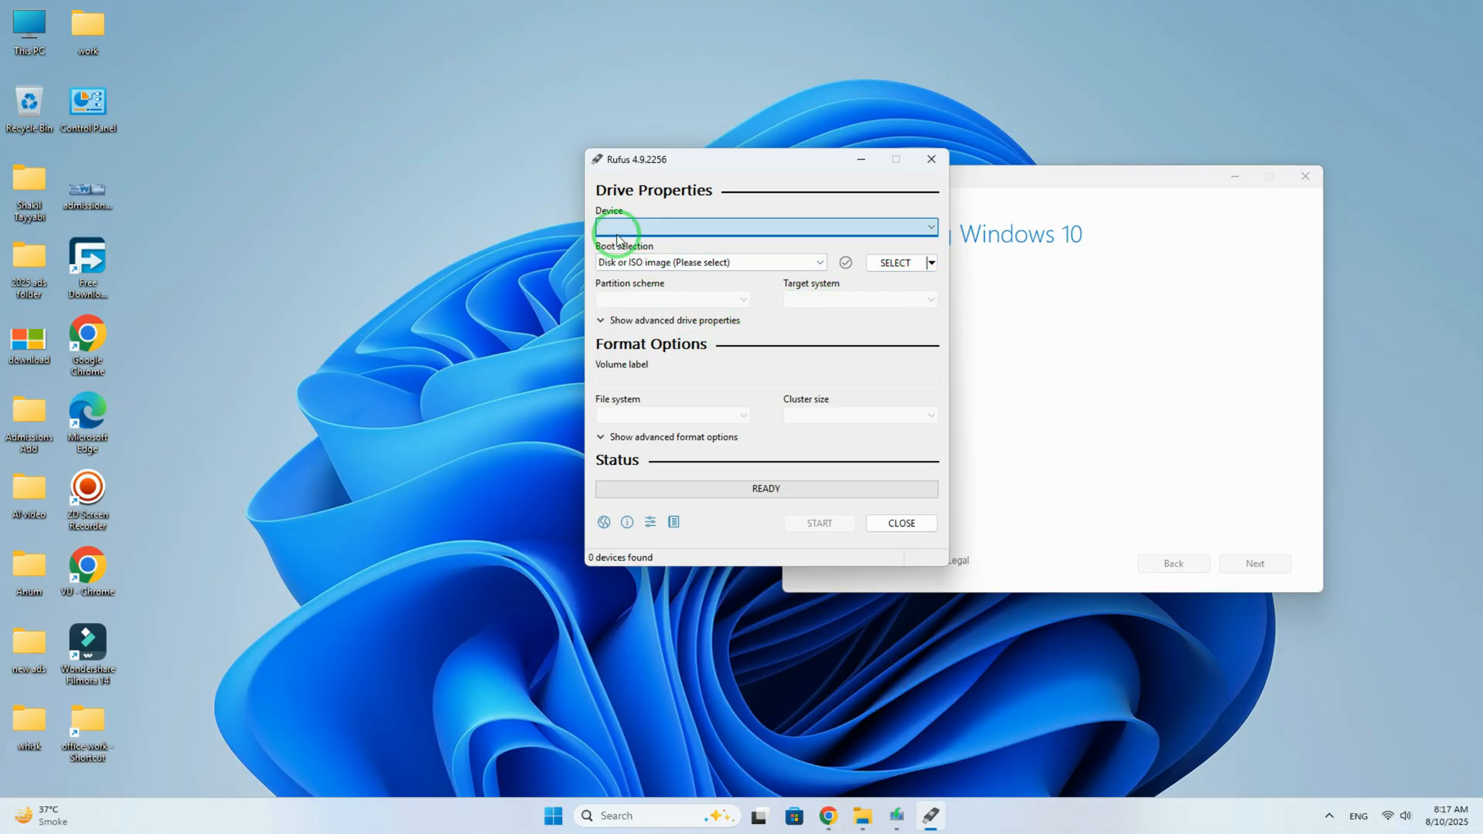
pyautogui.click(528, 236)
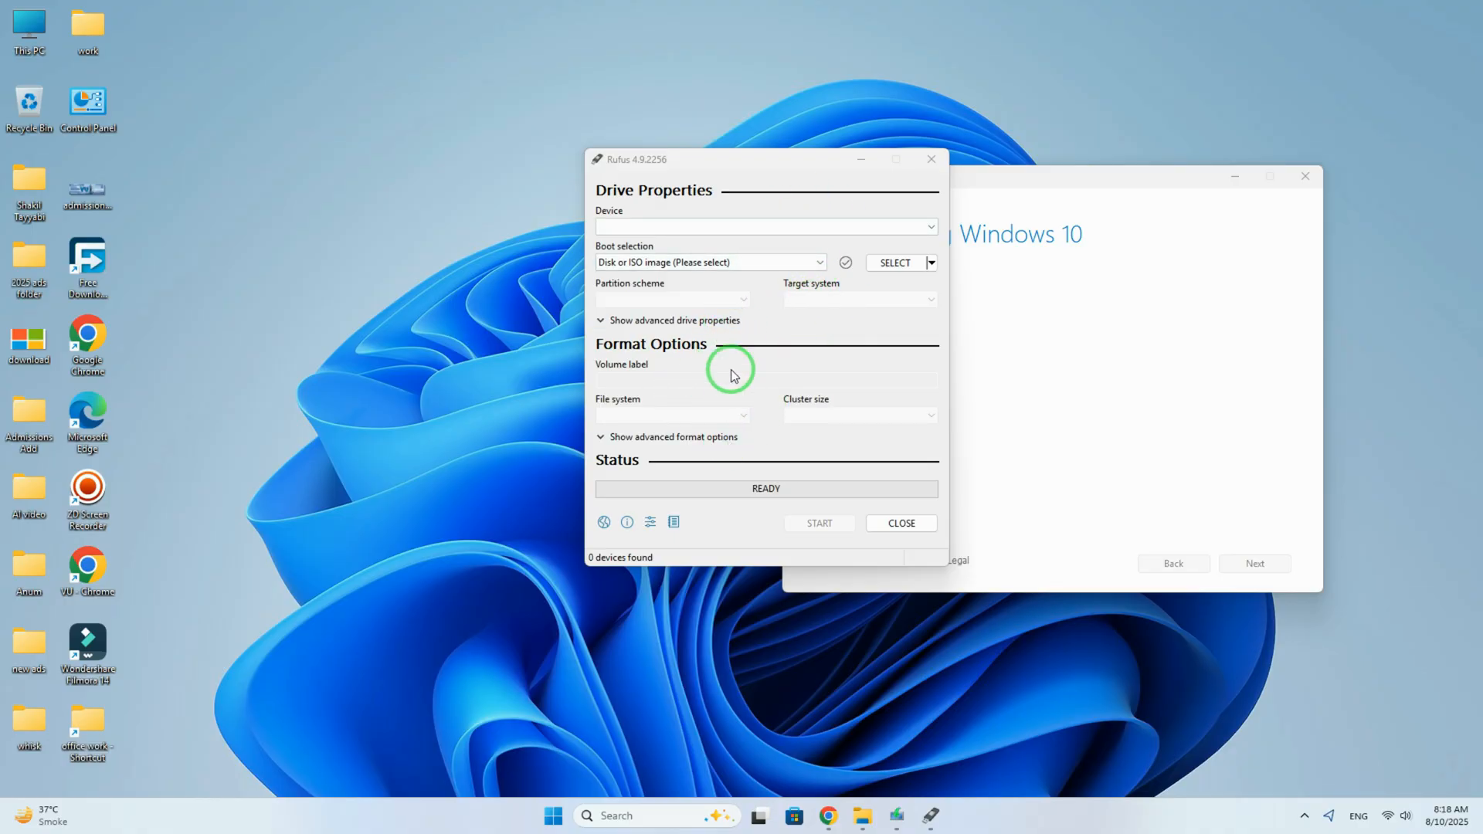
pyautogui.moveTo(773, 162); pyautogui.dragTo(553, 162)
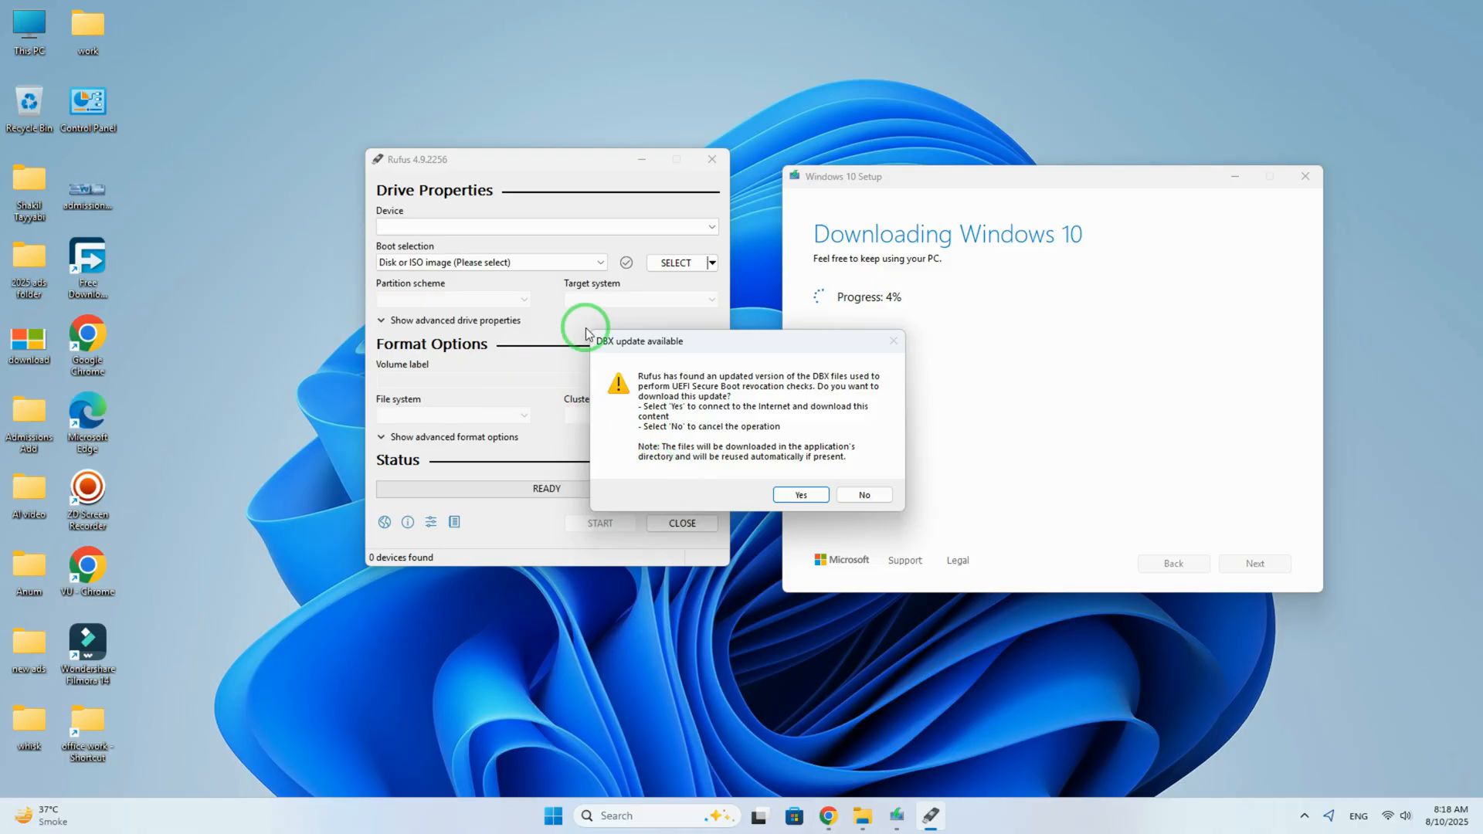
pyautogui.click(814, 497)
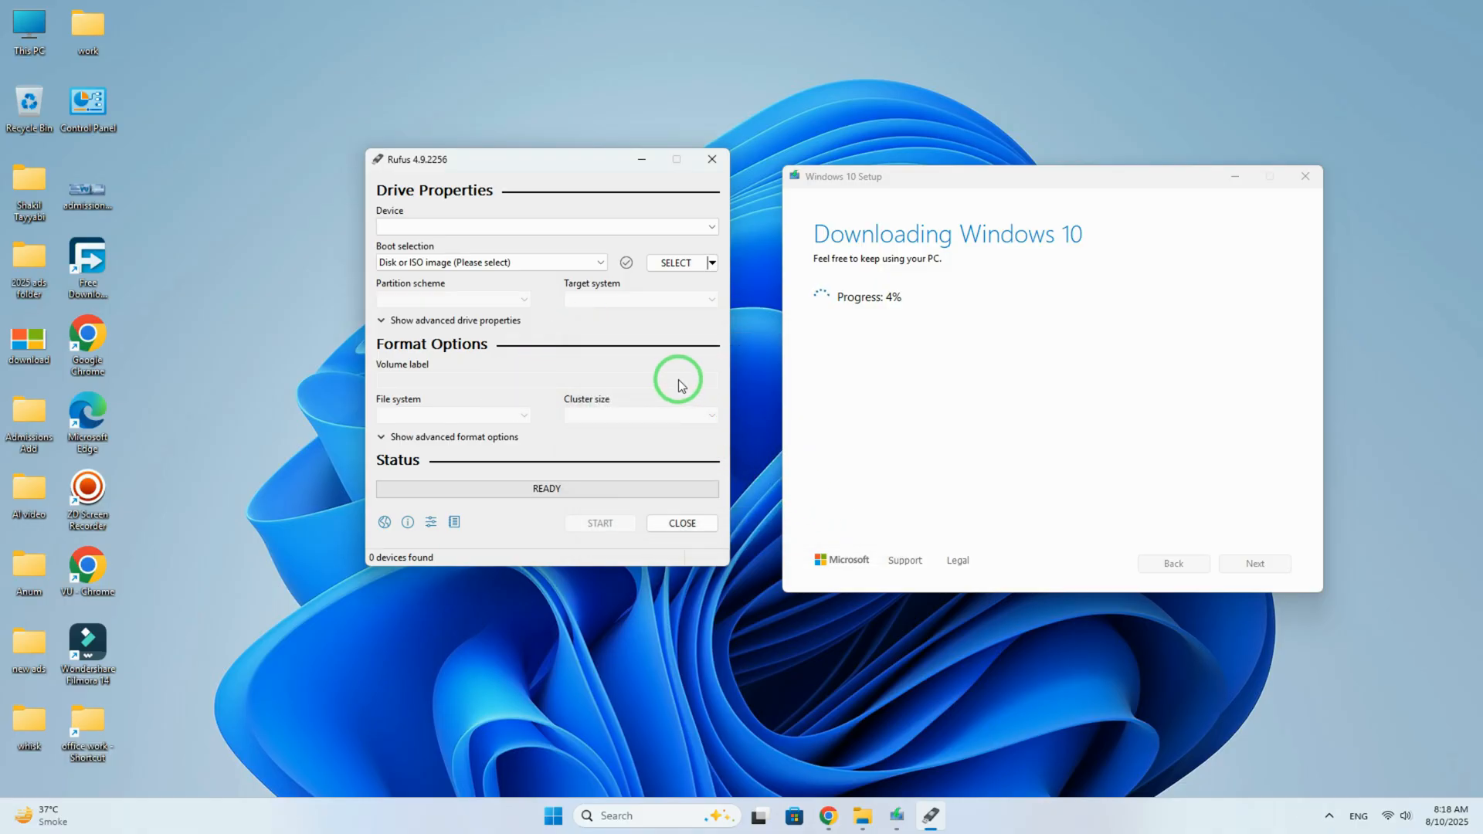
pyautogui.click(641, 159)
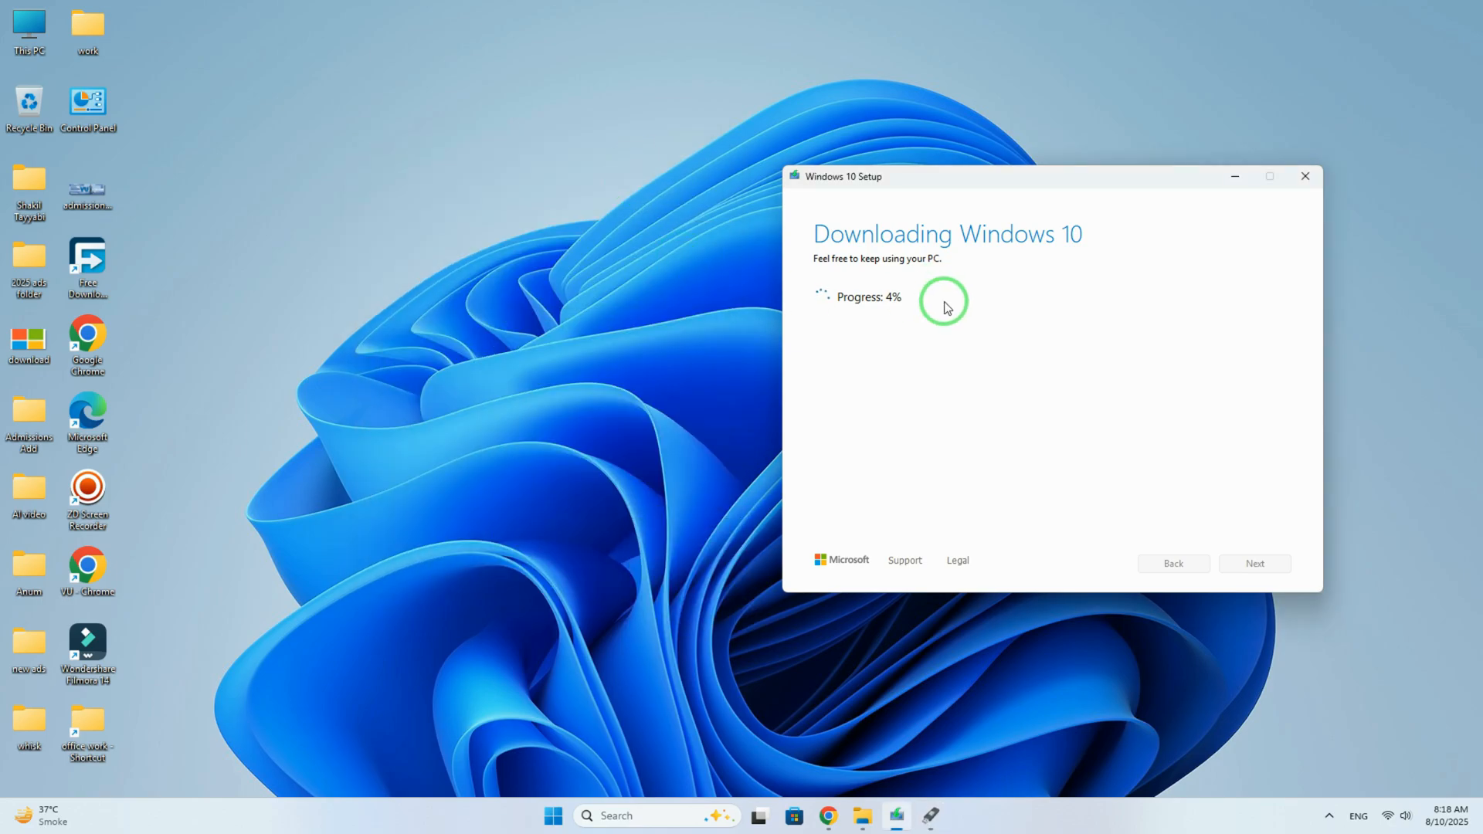
# - Return to the Windows 10 download tab in Google Chrome, go back to its search results and search for "windows 11"
pyautogui.click(834, 820)
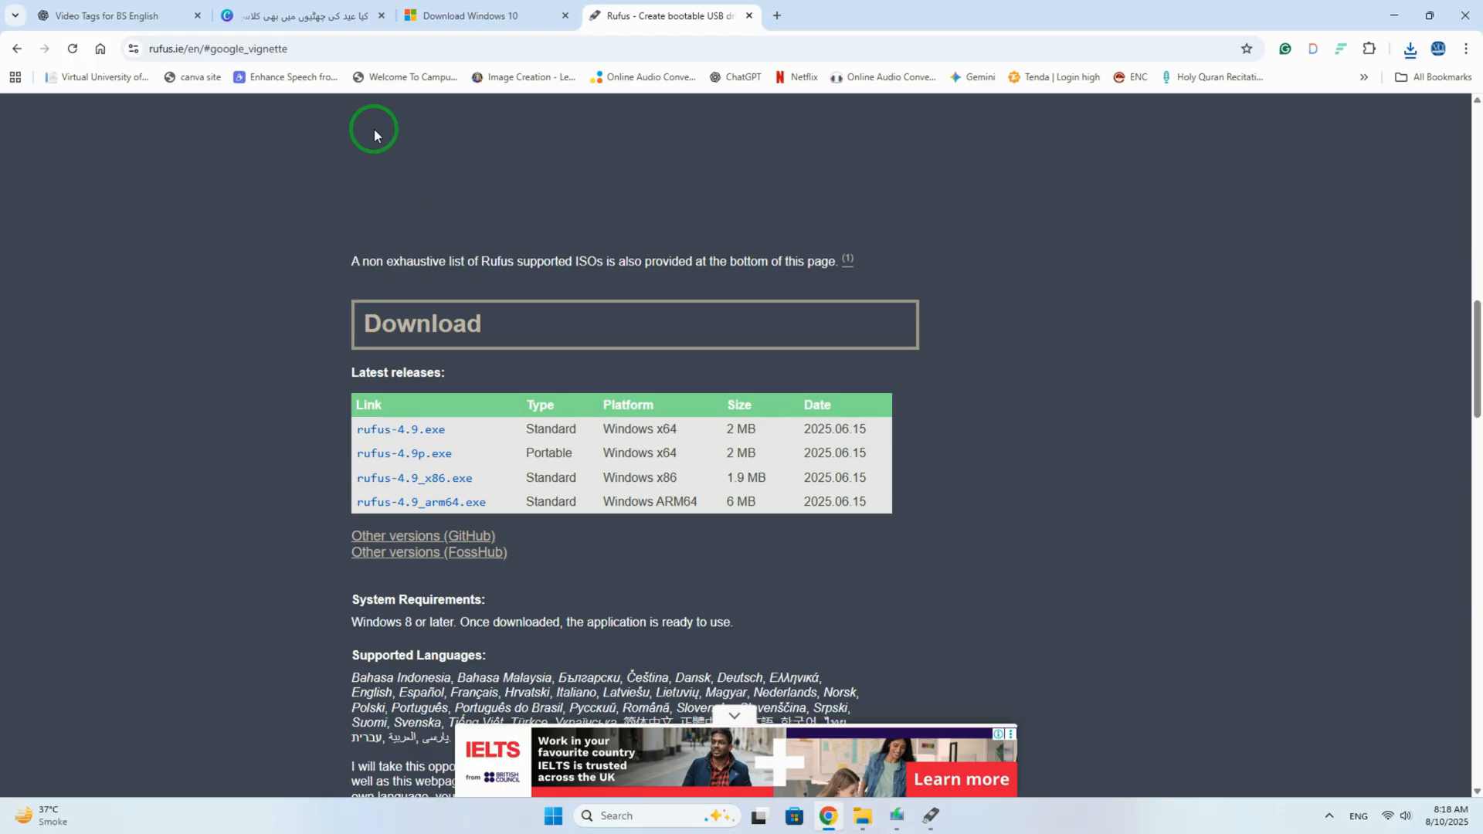
pyautogui.click(498, 17)
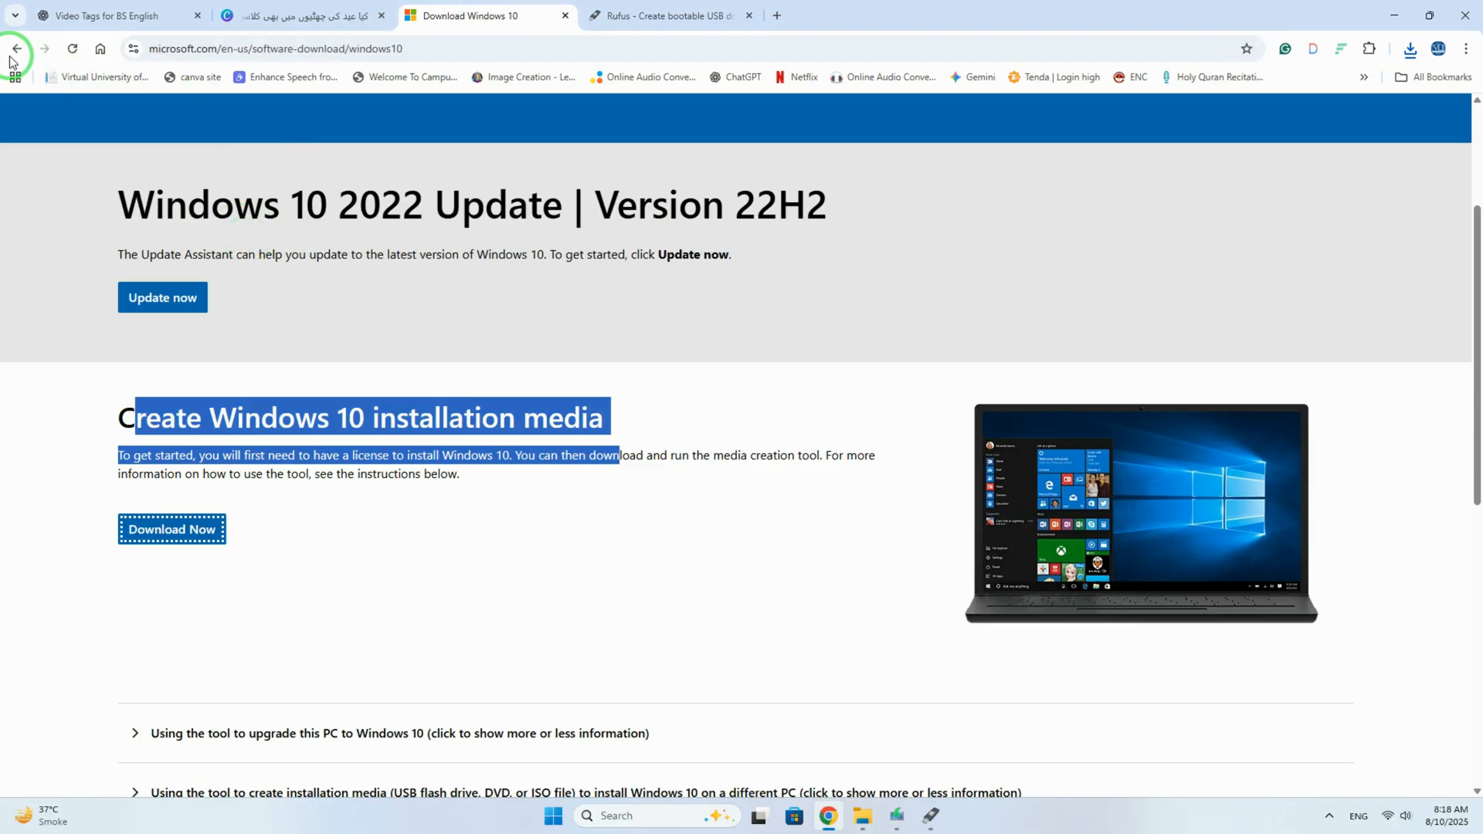
pyautogui.click(17, 49)
pyautogui.click(272, 133)
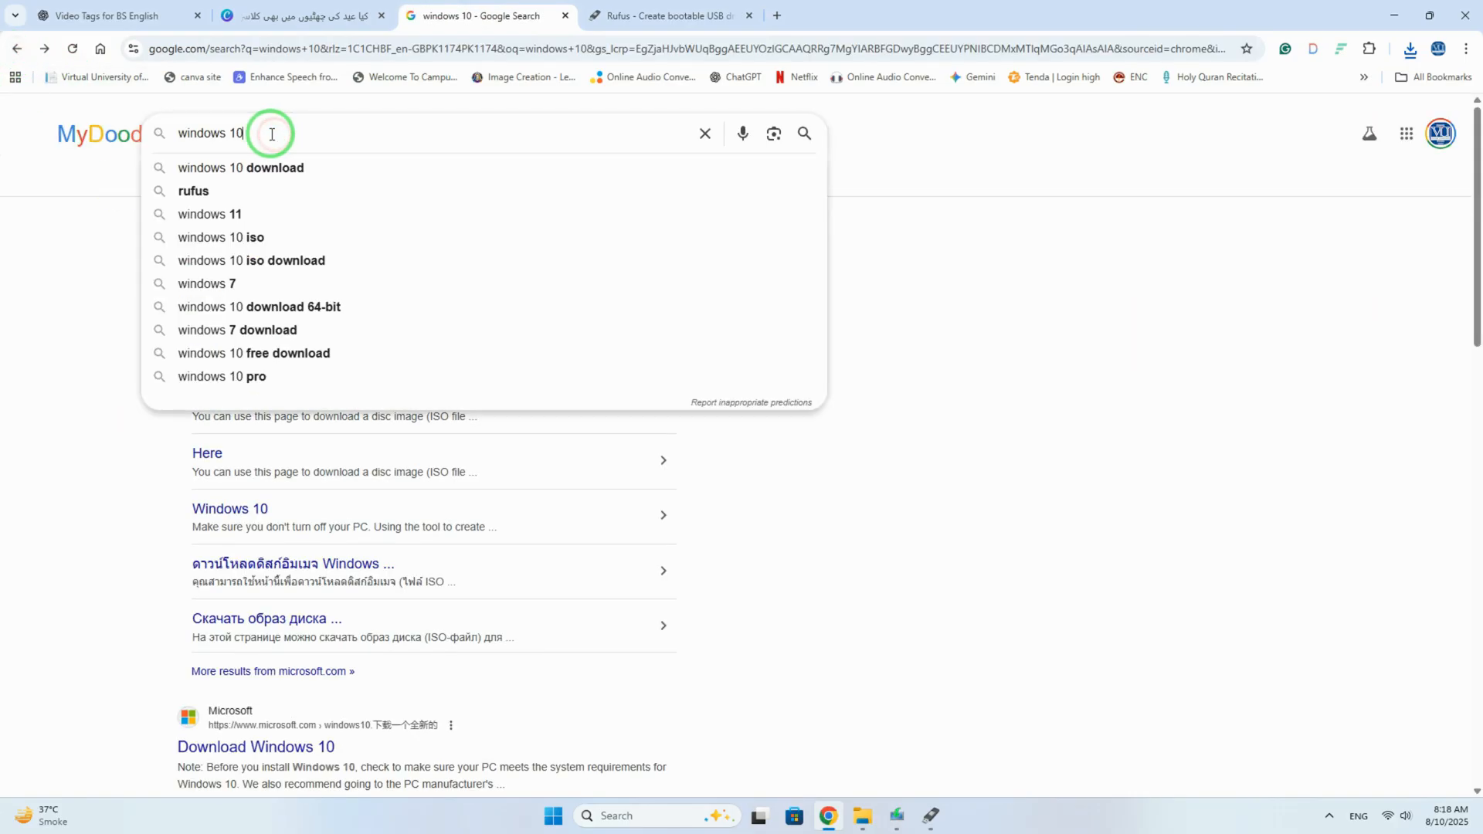
pyautogui.write('1')
pyautogui.press('Return')
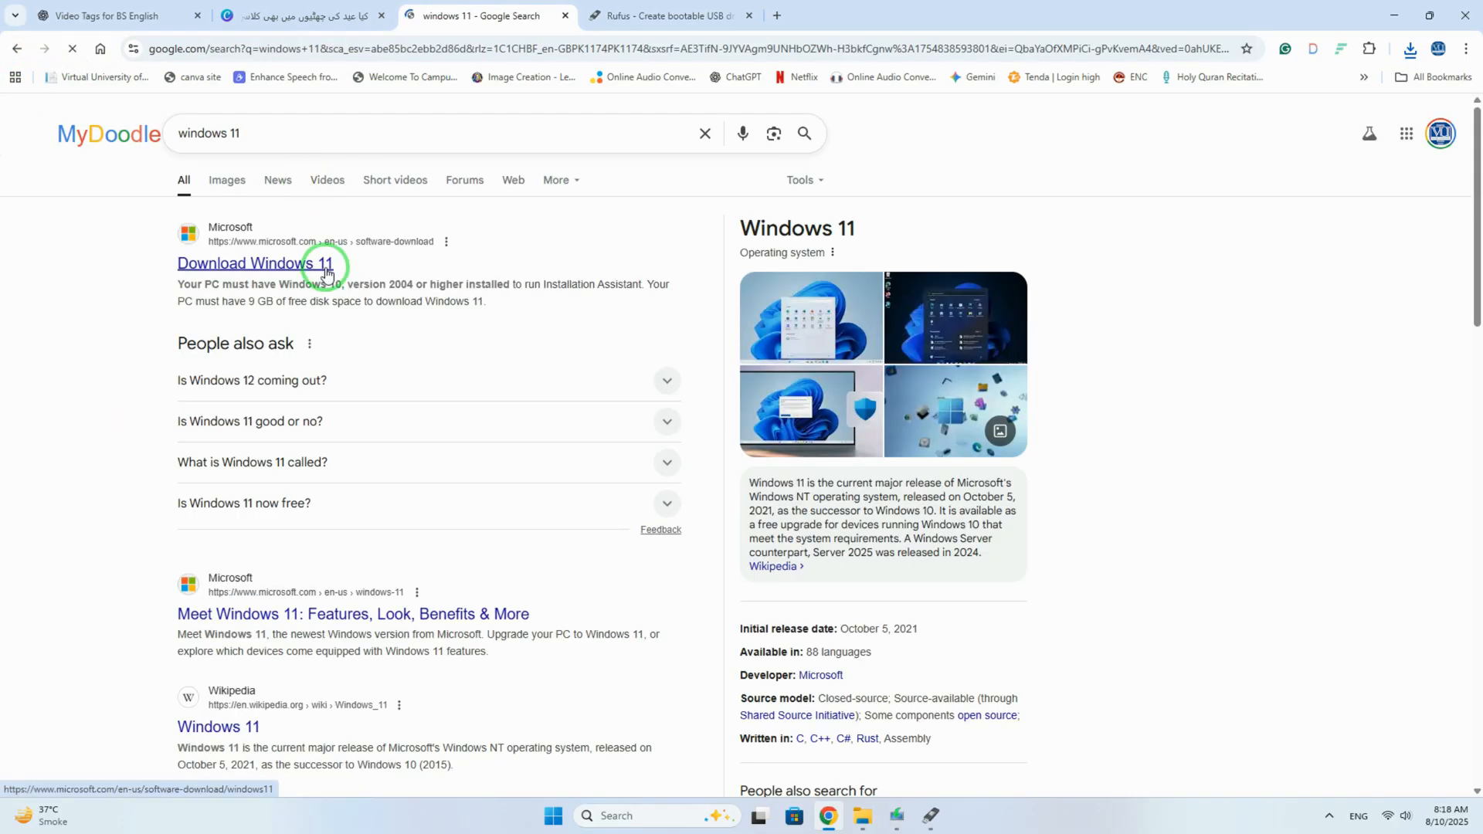
# - Open Microsoft's Download Windows 11 page and choose Windows 11 (multi-edition ISO for x64 devices) as the disk image download
pyautogui.click(278, 268)
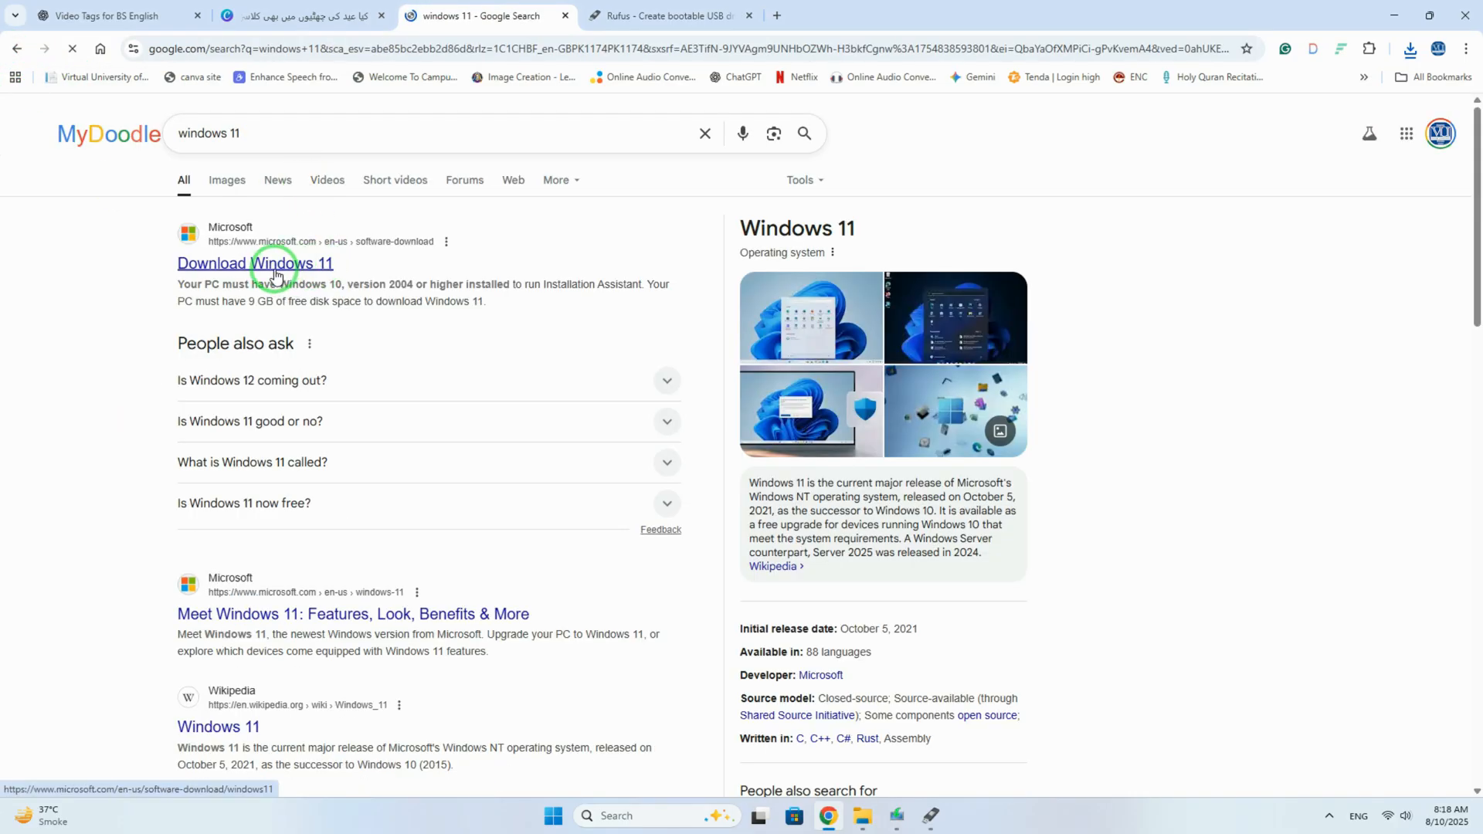
pyautogui.scroll(-1, 291, 541)
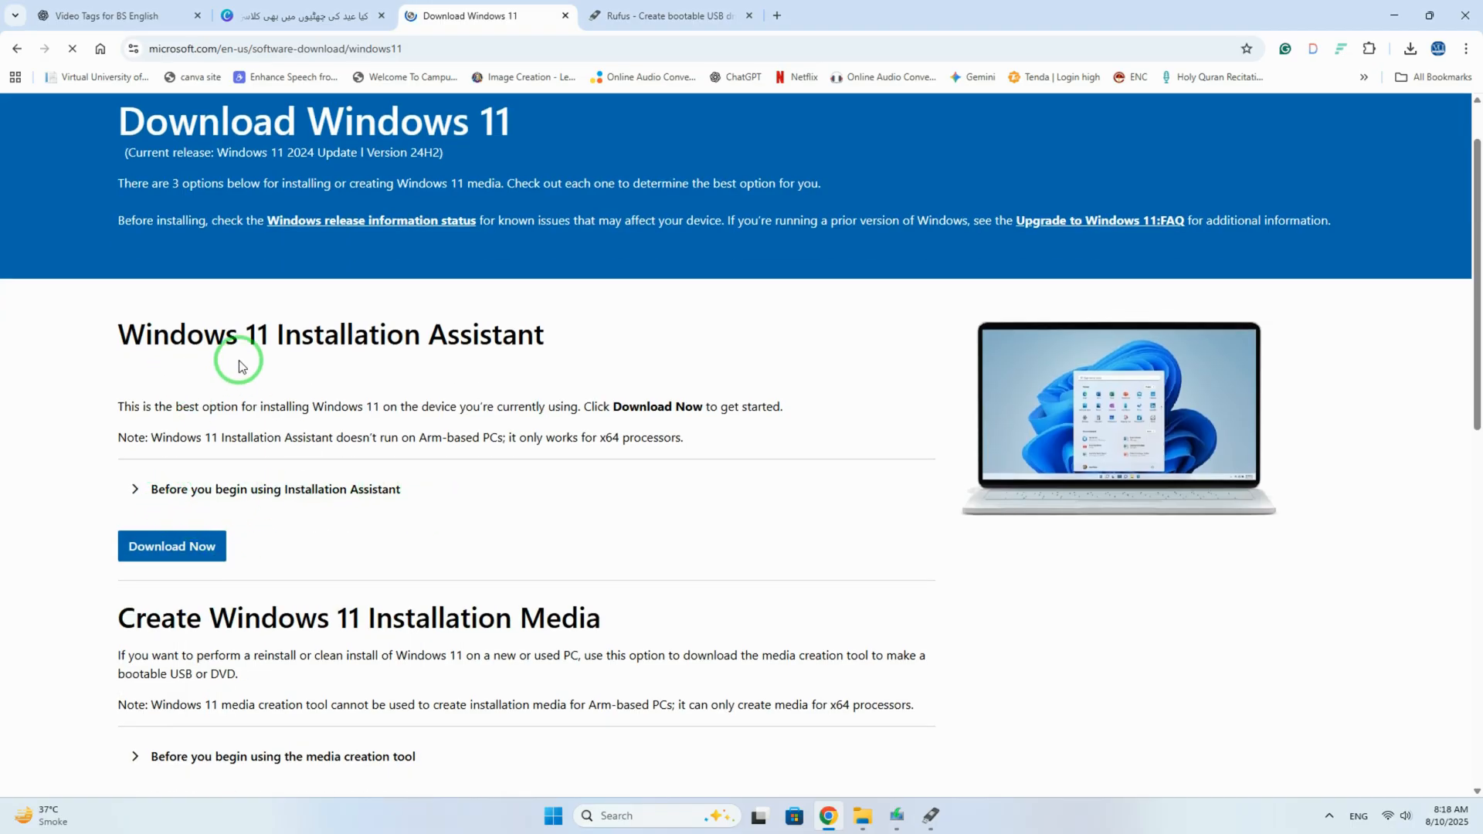
pyautogui.scroll(-3, 523, 378)
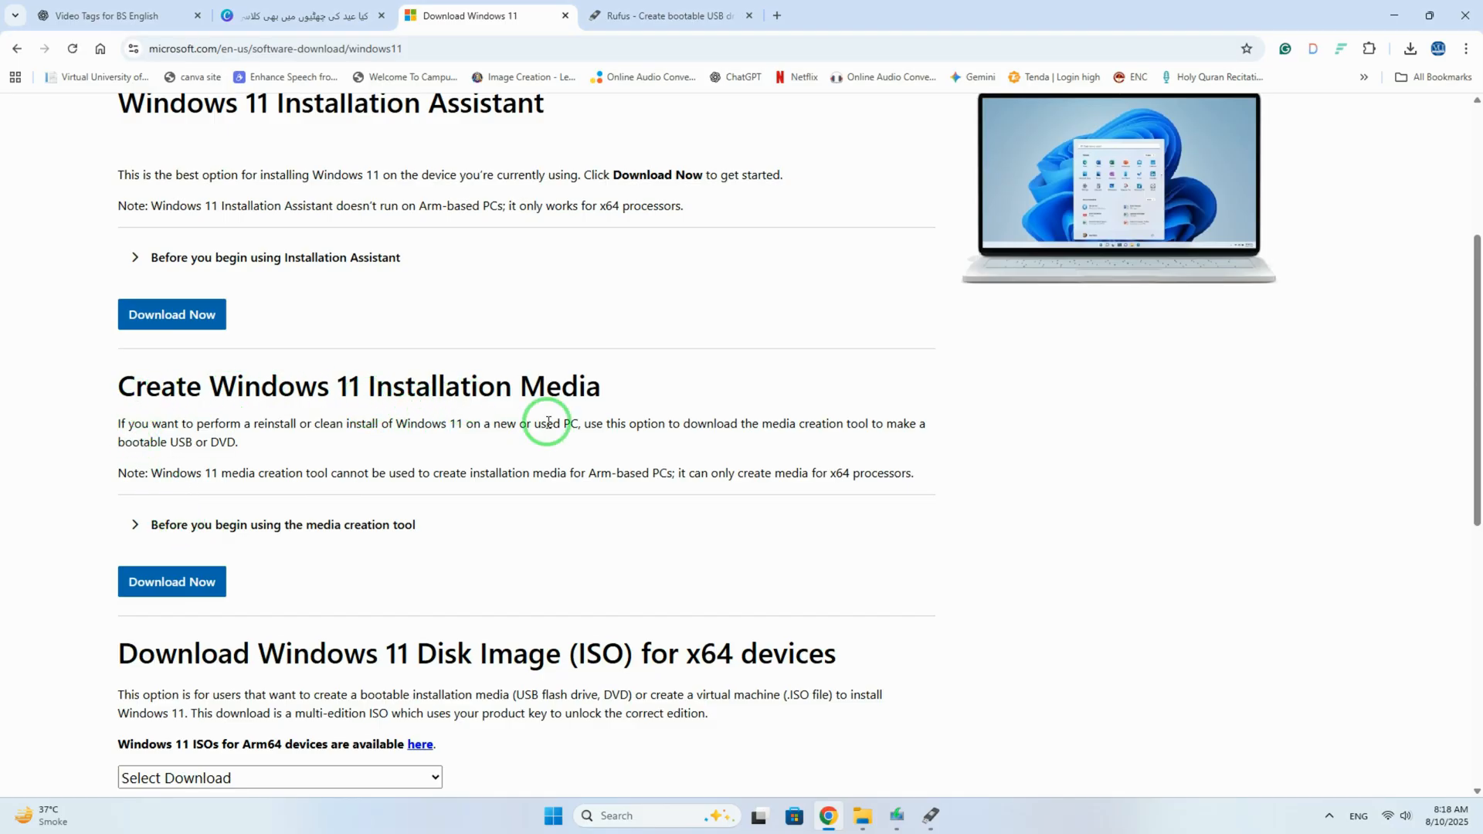
pyautogui.scroll(-3, 572, 533)
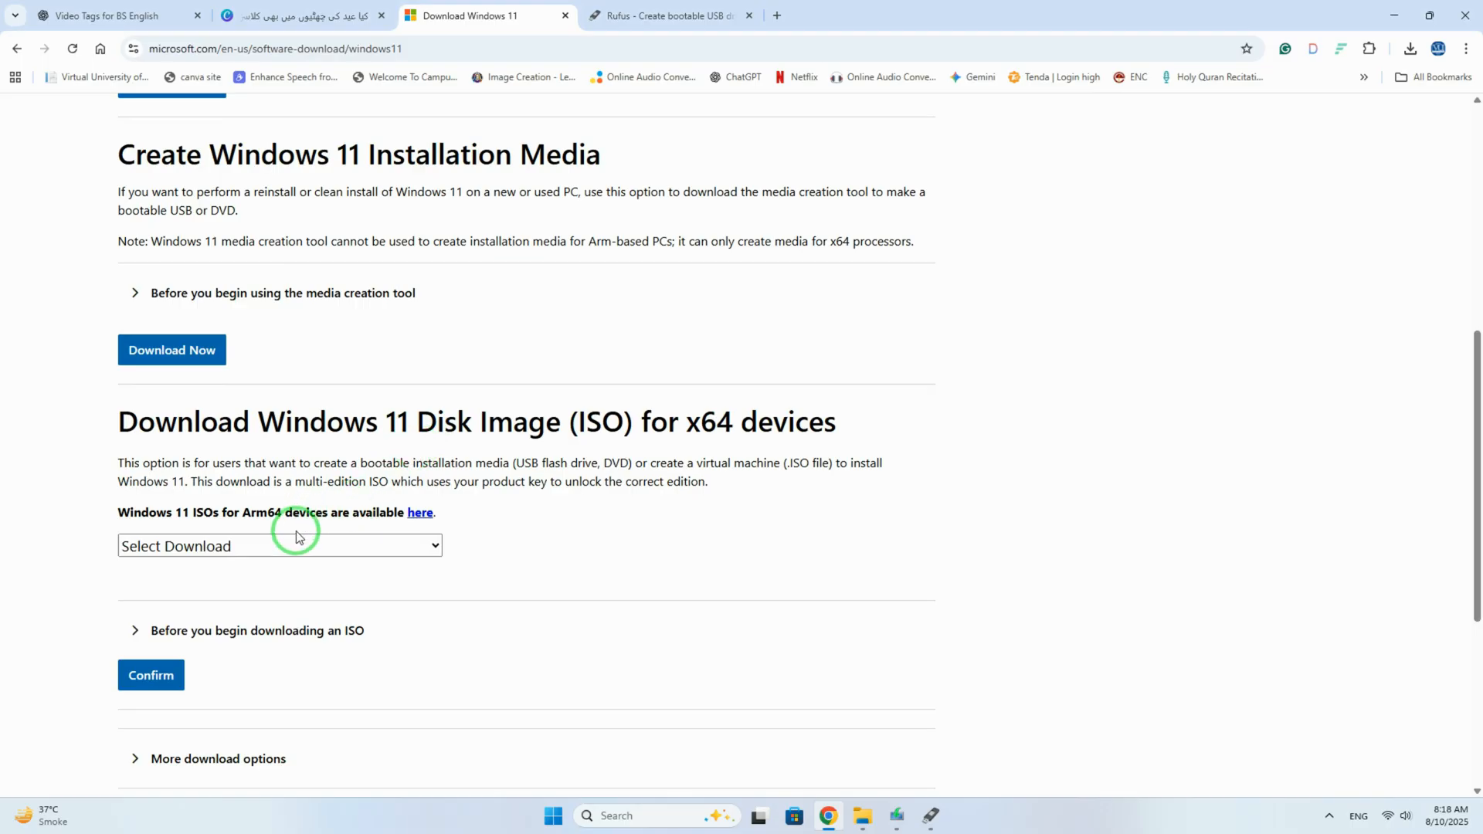
pyautogui.click(282, 551)
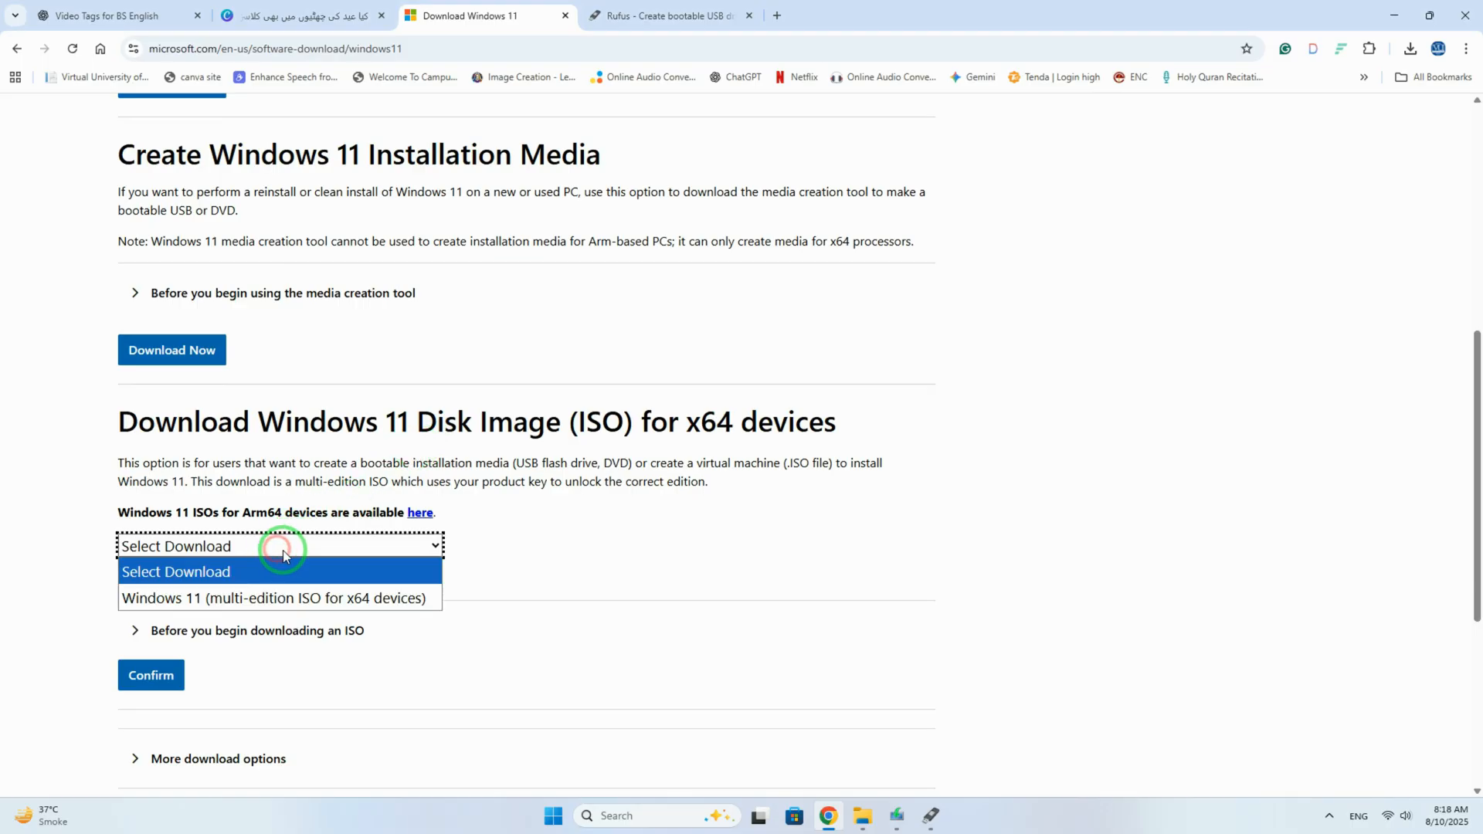
pyautogui.click(252, 606)
# - Expand the notes on what is needed before downloading an ISO, review them and confirm the selected Windows 11 edition
pyautogui.scroll(-1, 235, 573)
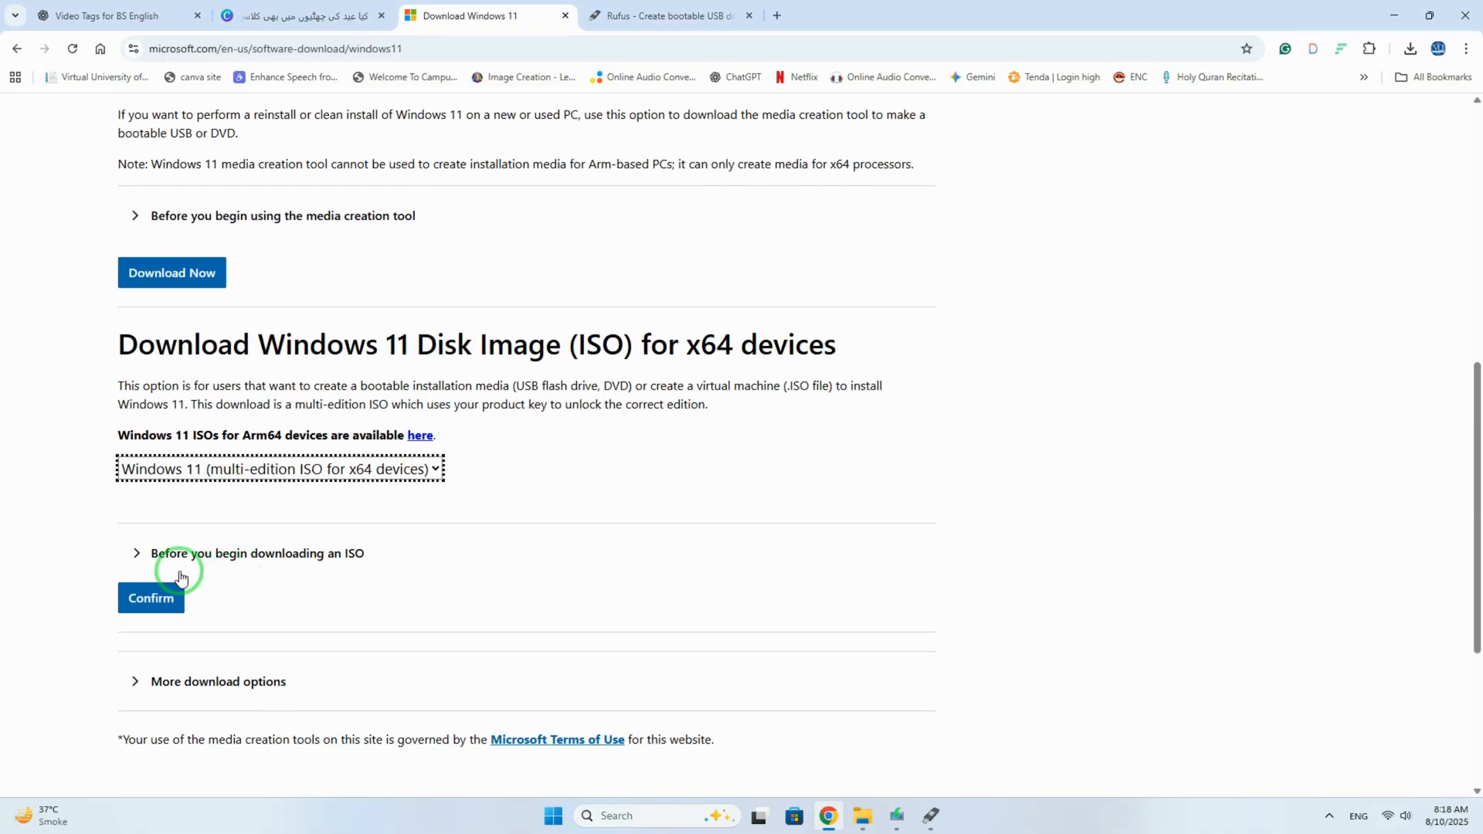
pyautogui.click(130, 555)
pyautogui.scroll(-4, 212, 541)
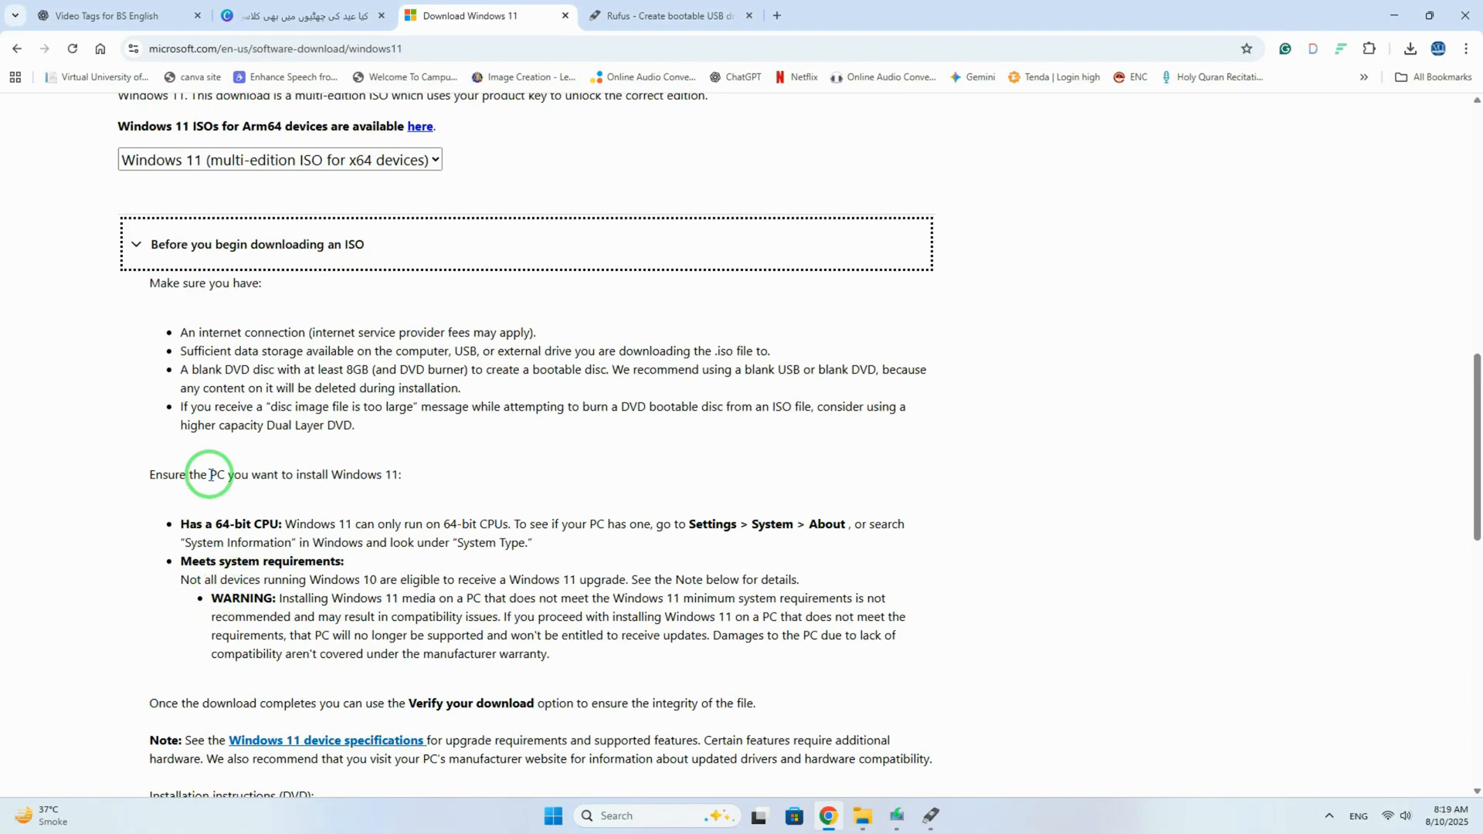
pyautogui.scroll(-9, 210, 474)
pyautogui.click(150, 512)
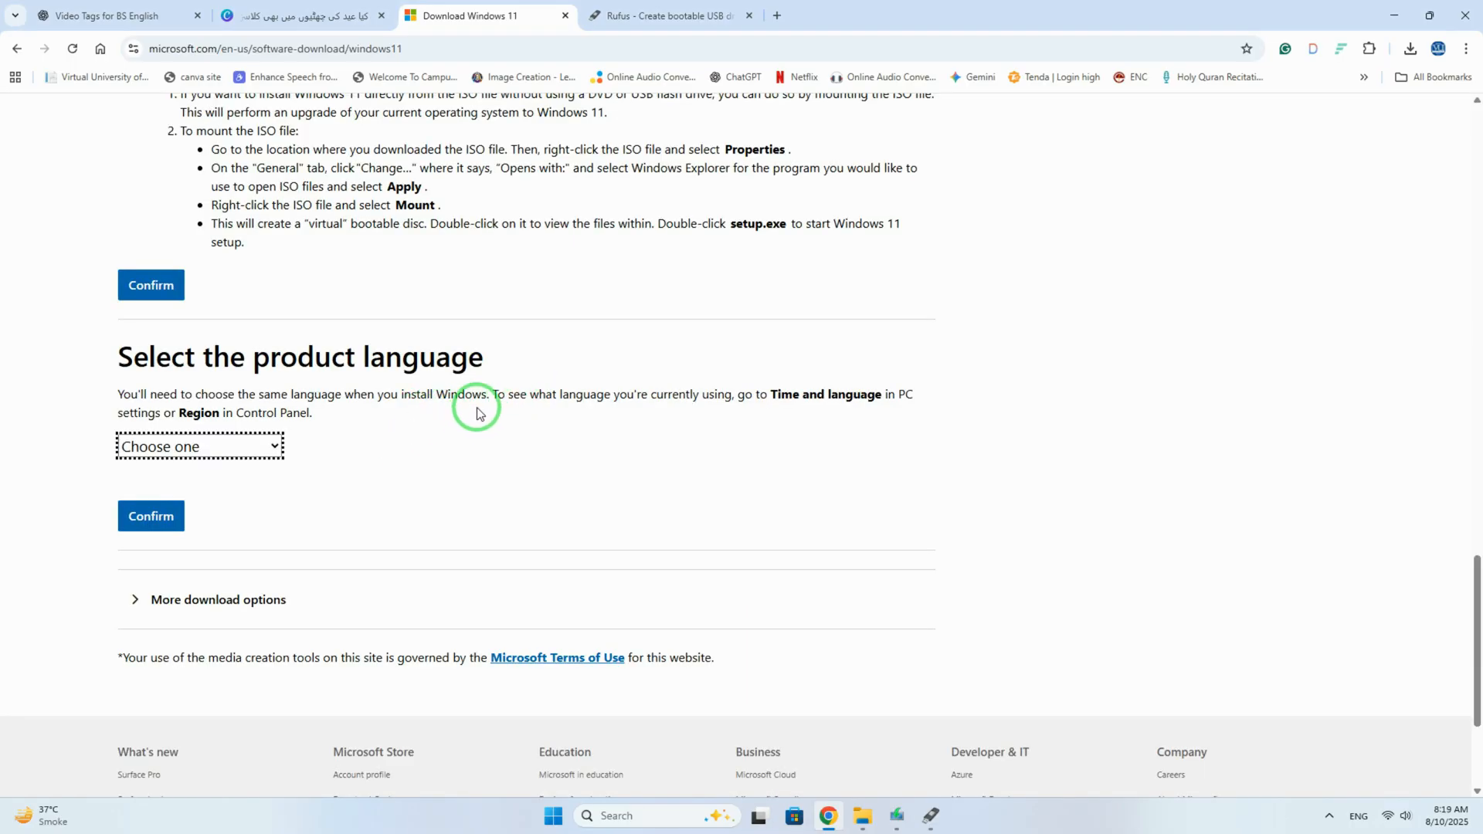
# - Check the Windows 10 Setup download progress and the Rufus window, leaving both minimized over the Windows 11 download page
pyautogui.scroll(4, 474, 404)
pyautogui.scroll(5, 465, 407)
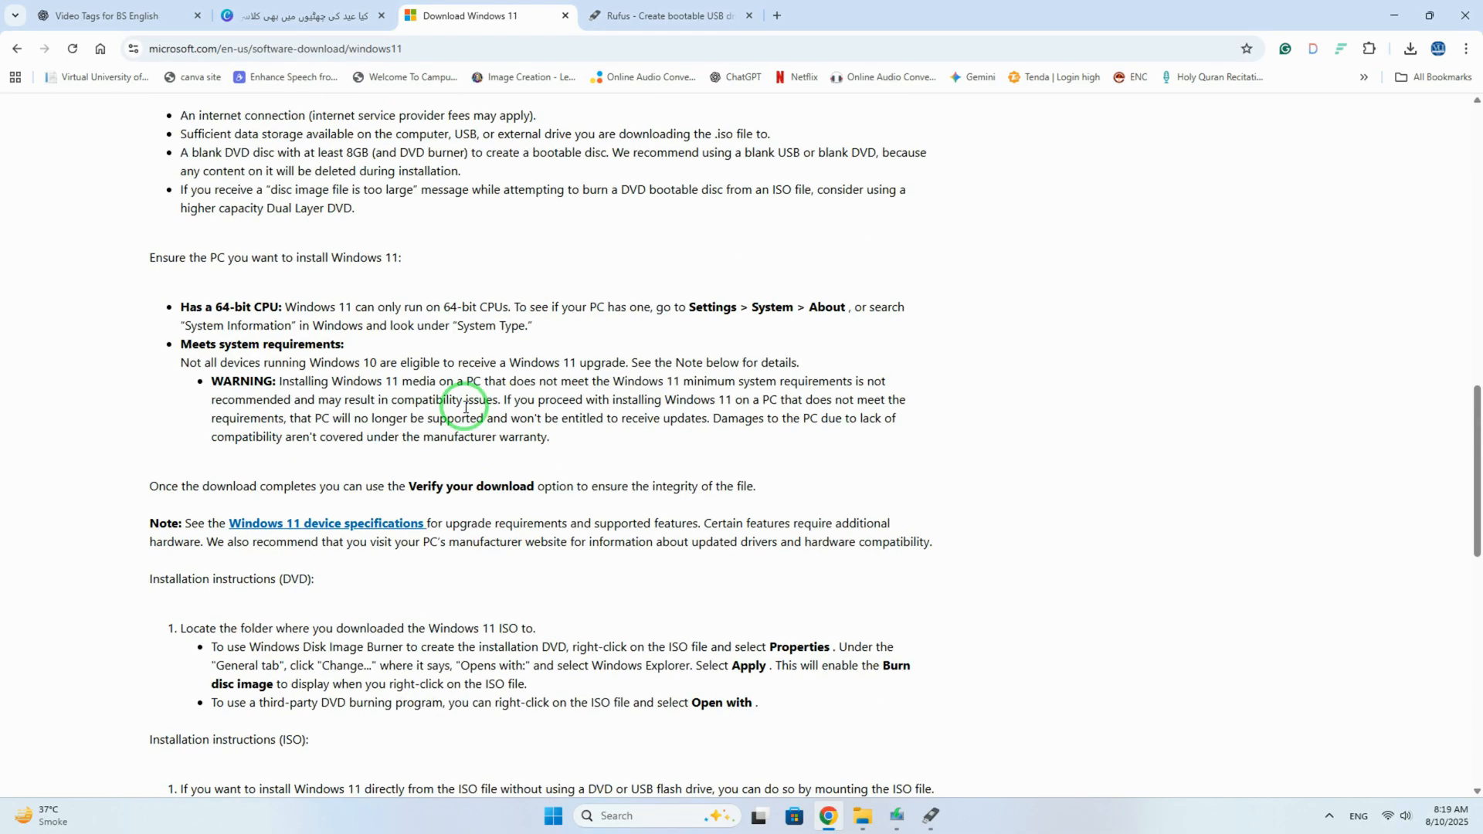
pyautogui.scroll(5, 494, 367)
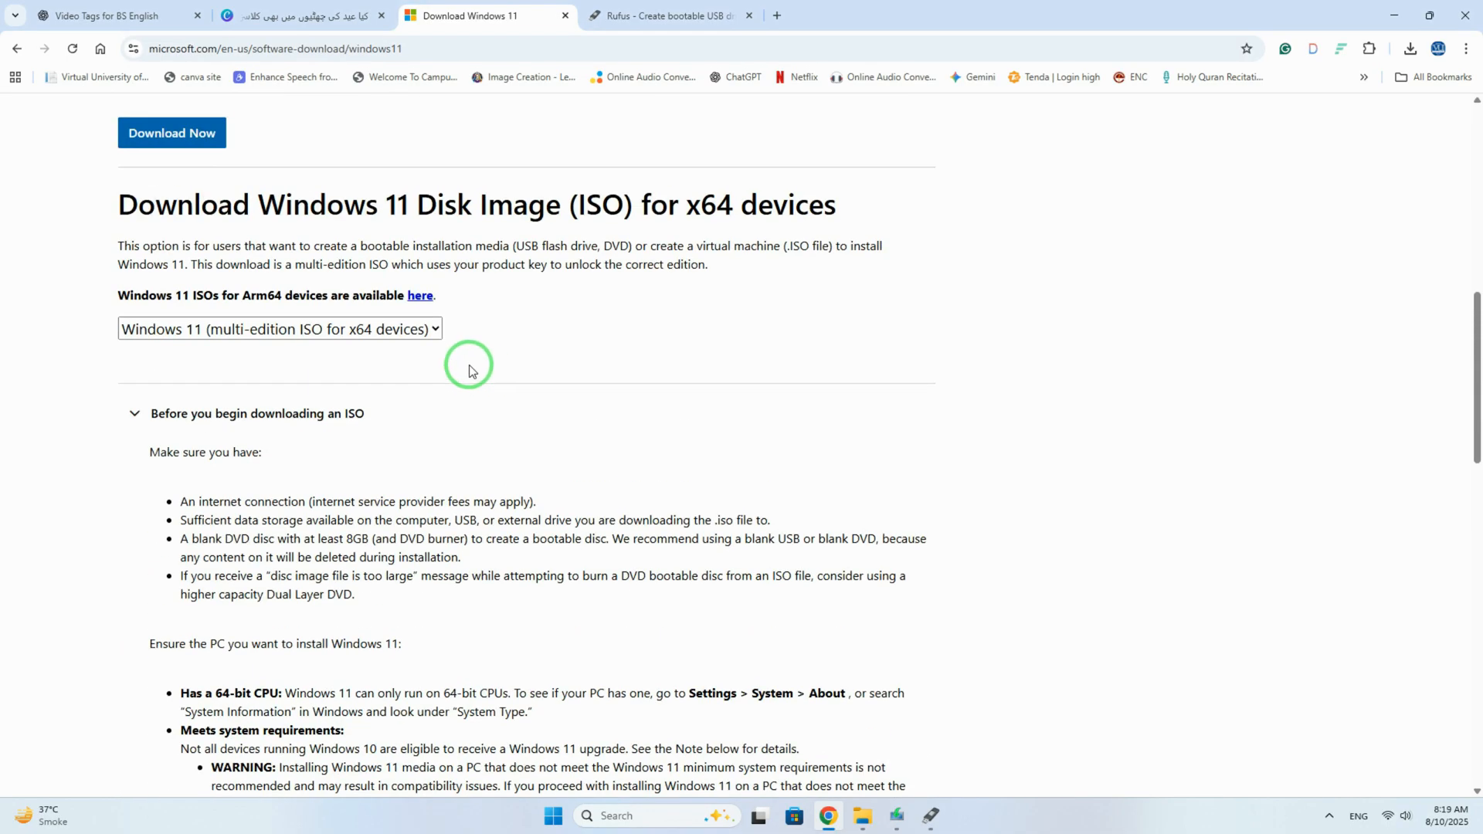
pyautogui.scroll(5, 452, 372)
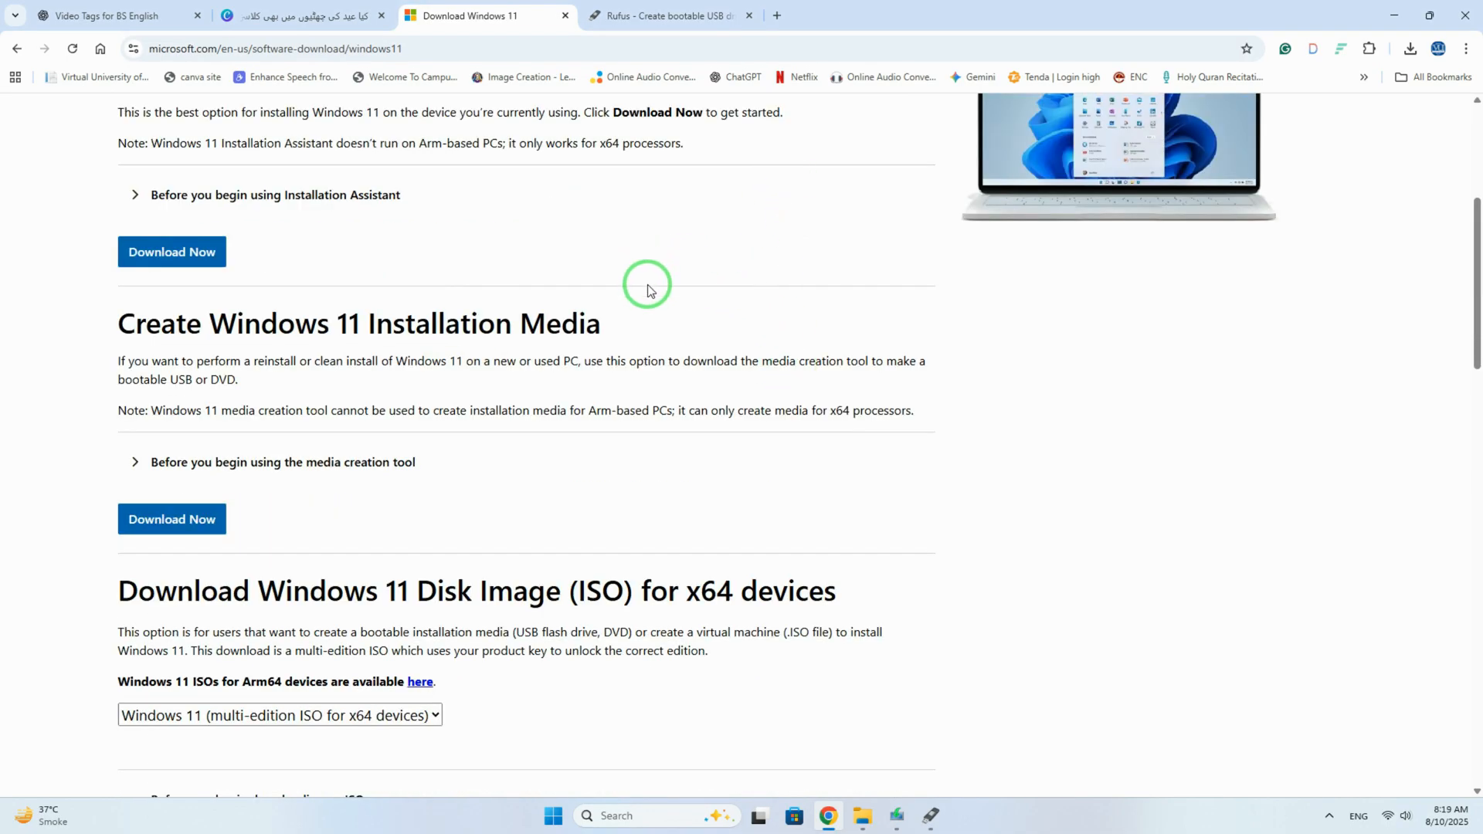
pyautogui.click(902, 807)
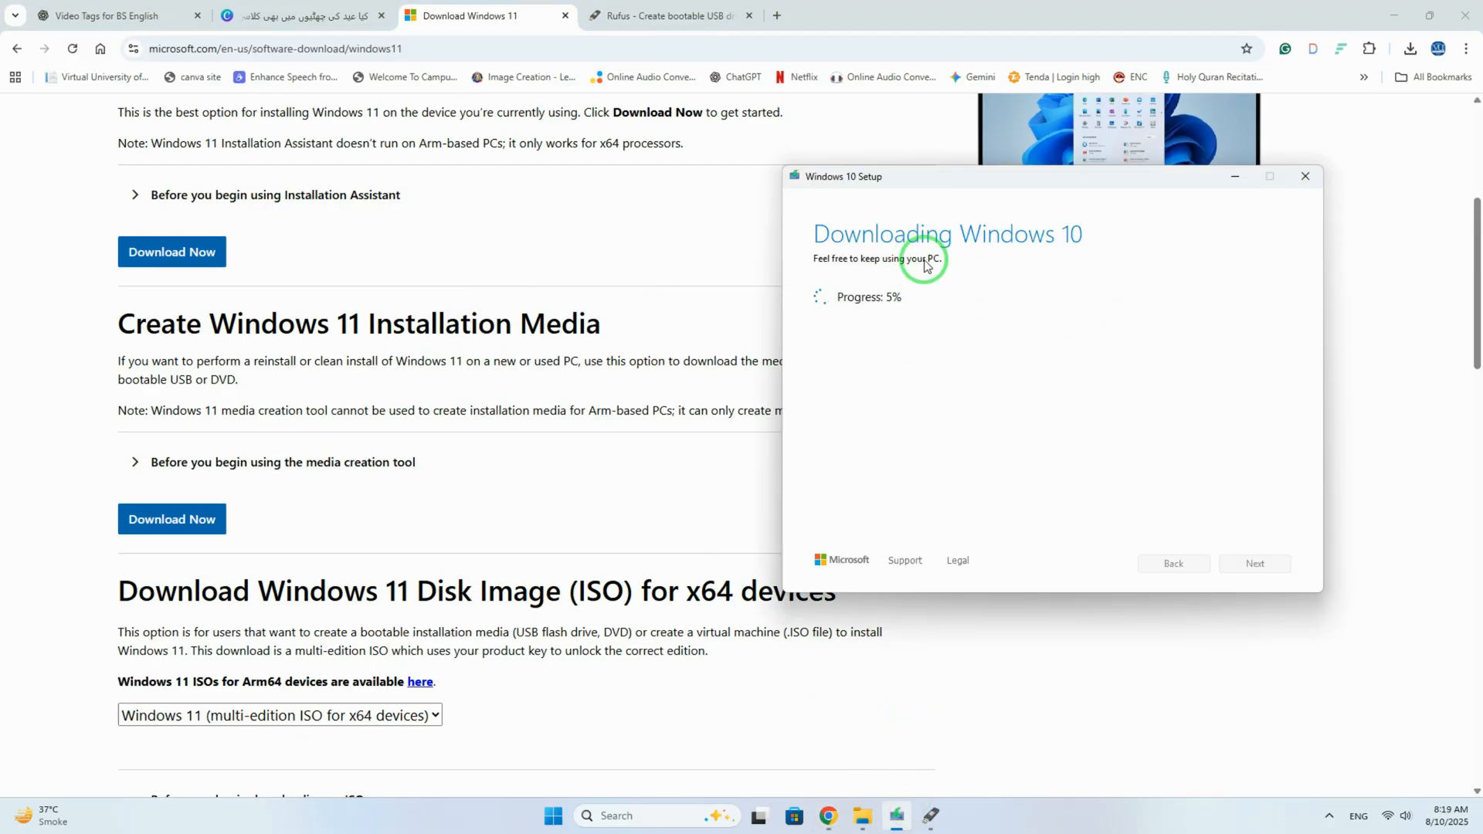
pyautogui.click(1235, 176)
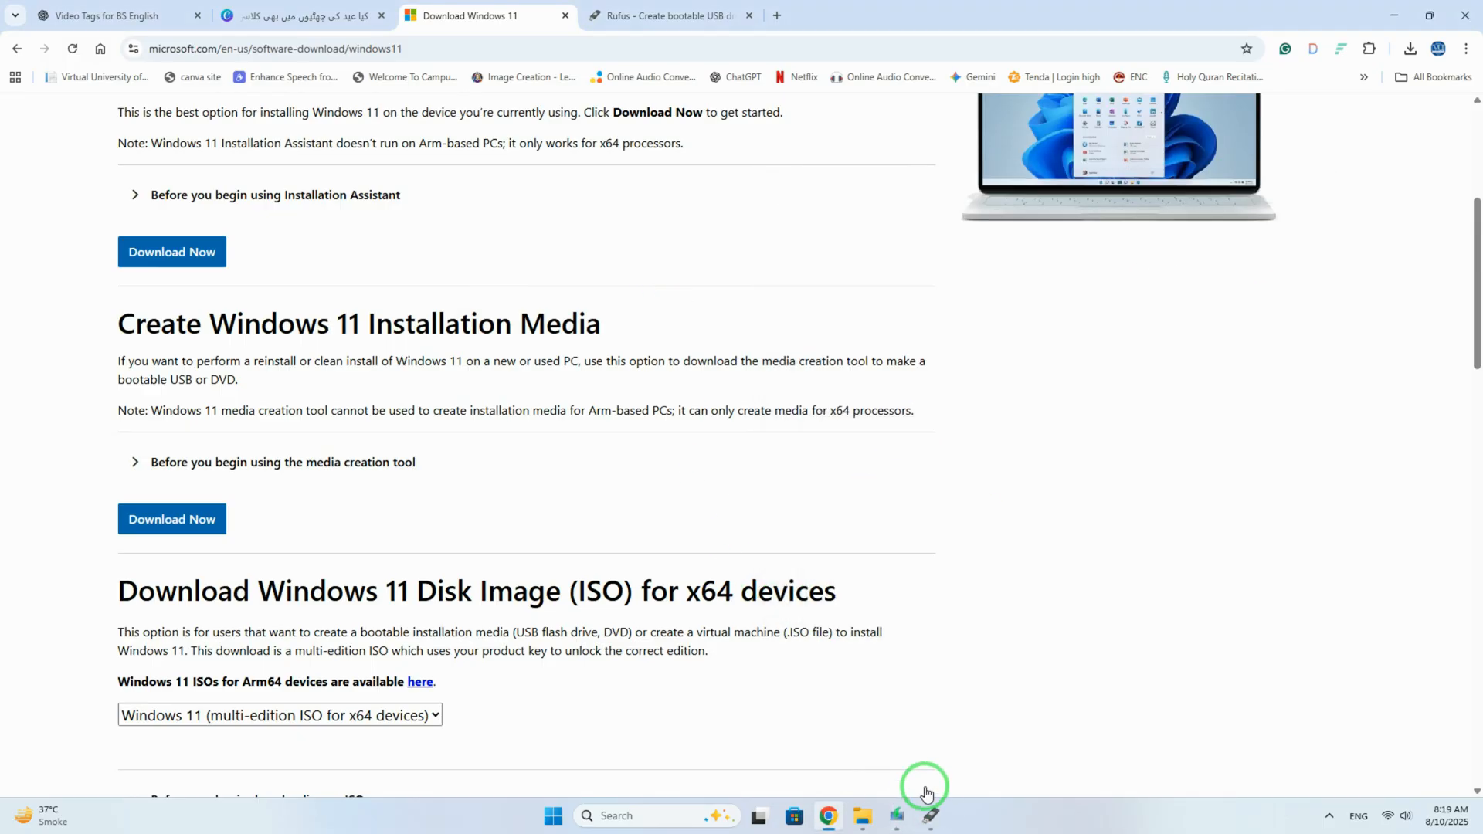
pyautogui.click(929, 807)
pyautogui.click(800, 386)
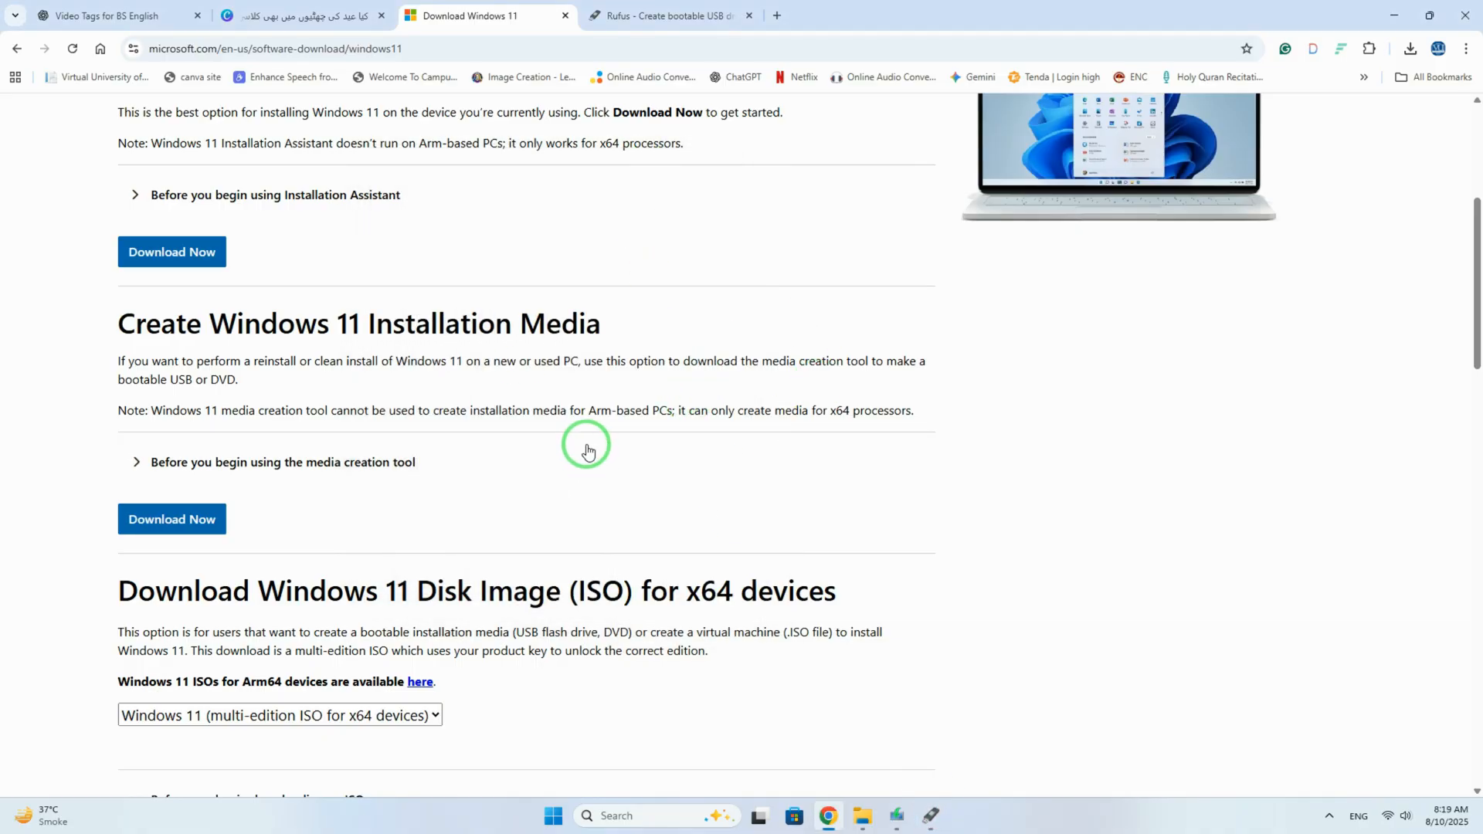
pyautogui.scroll(5, 584, 446)
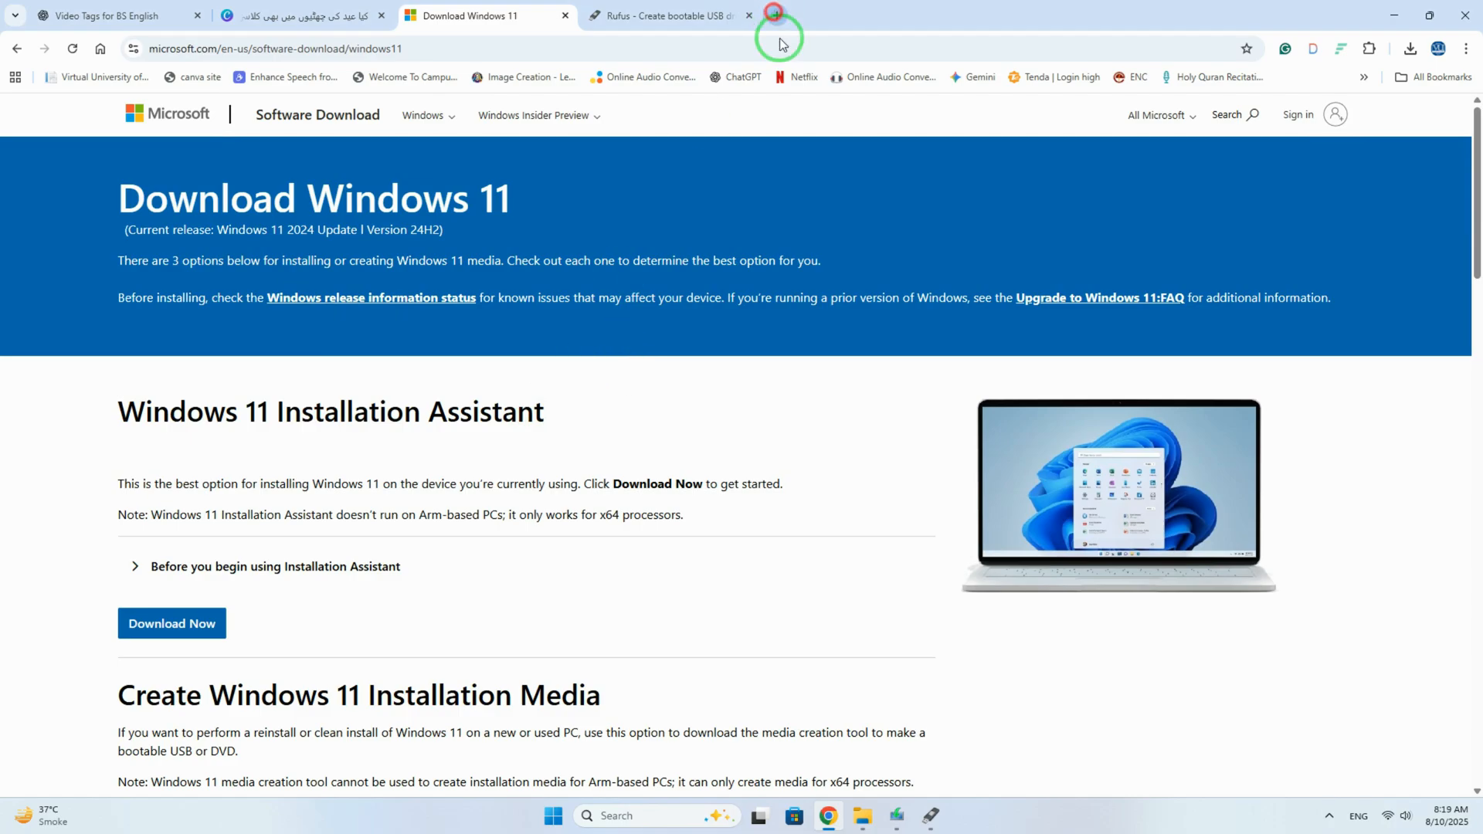
# - Search YouTube for "vu khanpur" in a new browser tab and open the VU khanpur channel
pyautogui.click(774, 14)
pyautogui.click(918, 395)
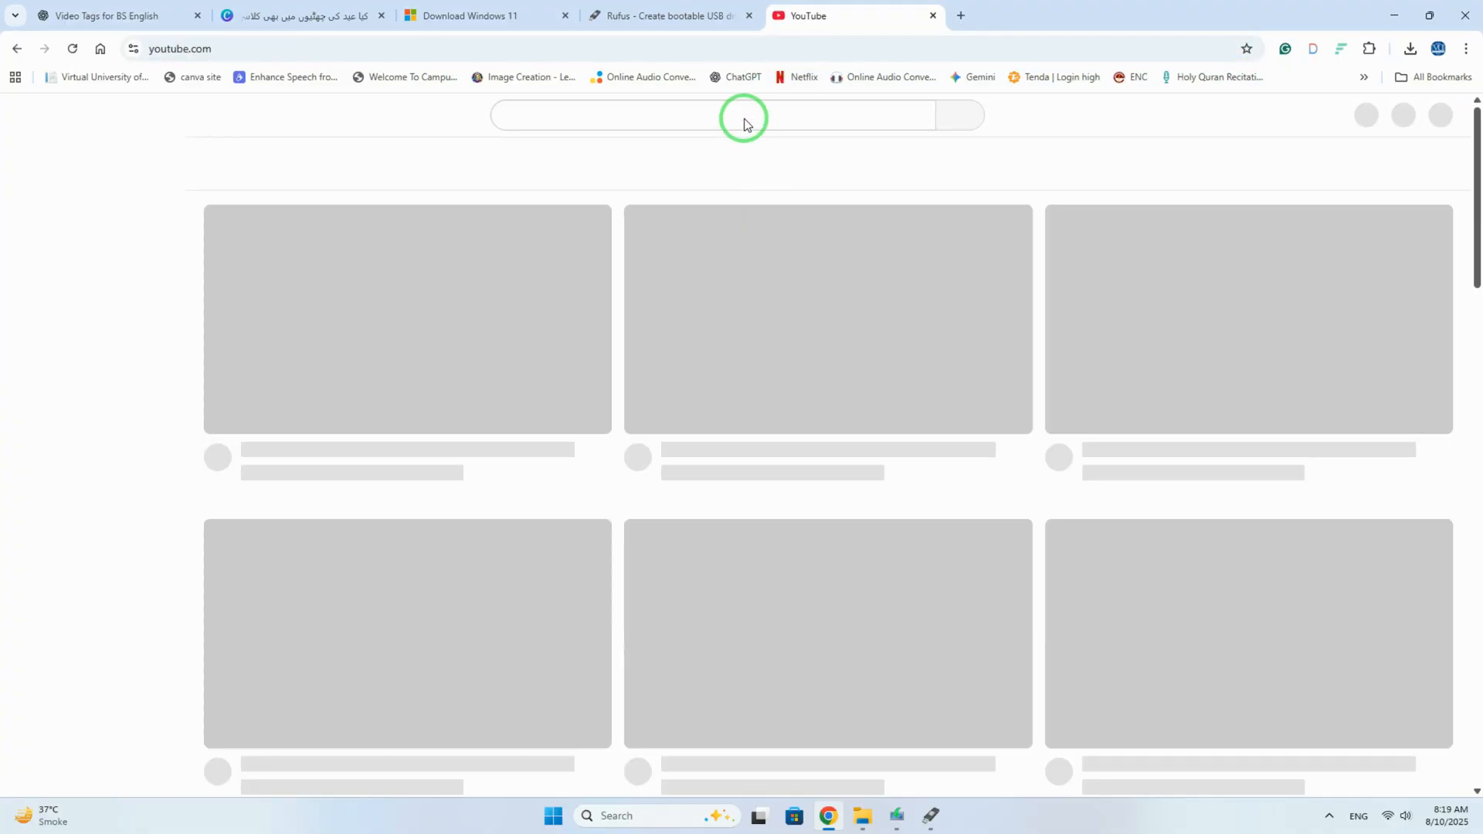
pyautogui.click(744, 115)
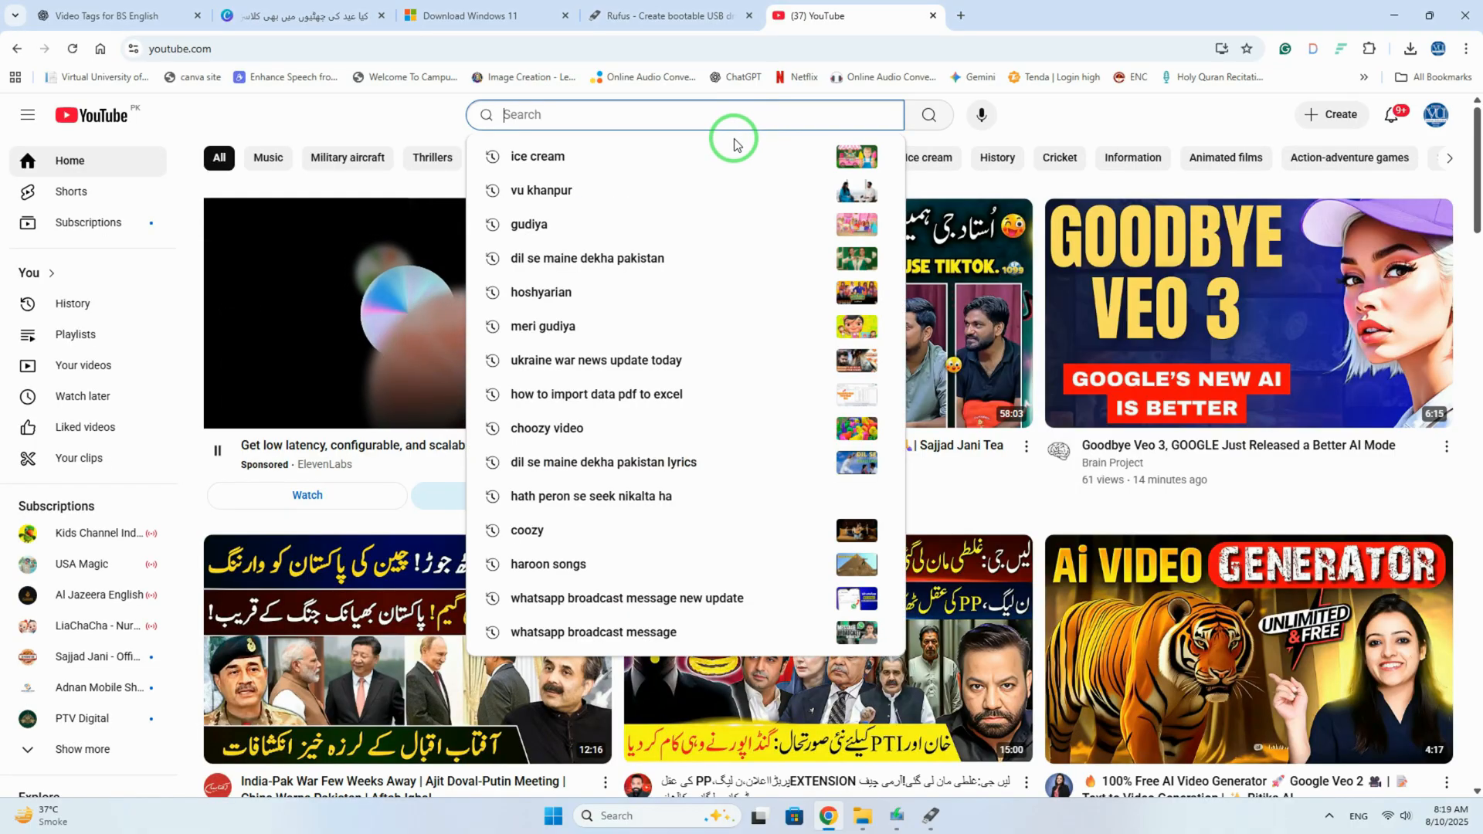
pyautogui.write('vu')
pyautogui.press('Down')
pyautogui.press('Return')
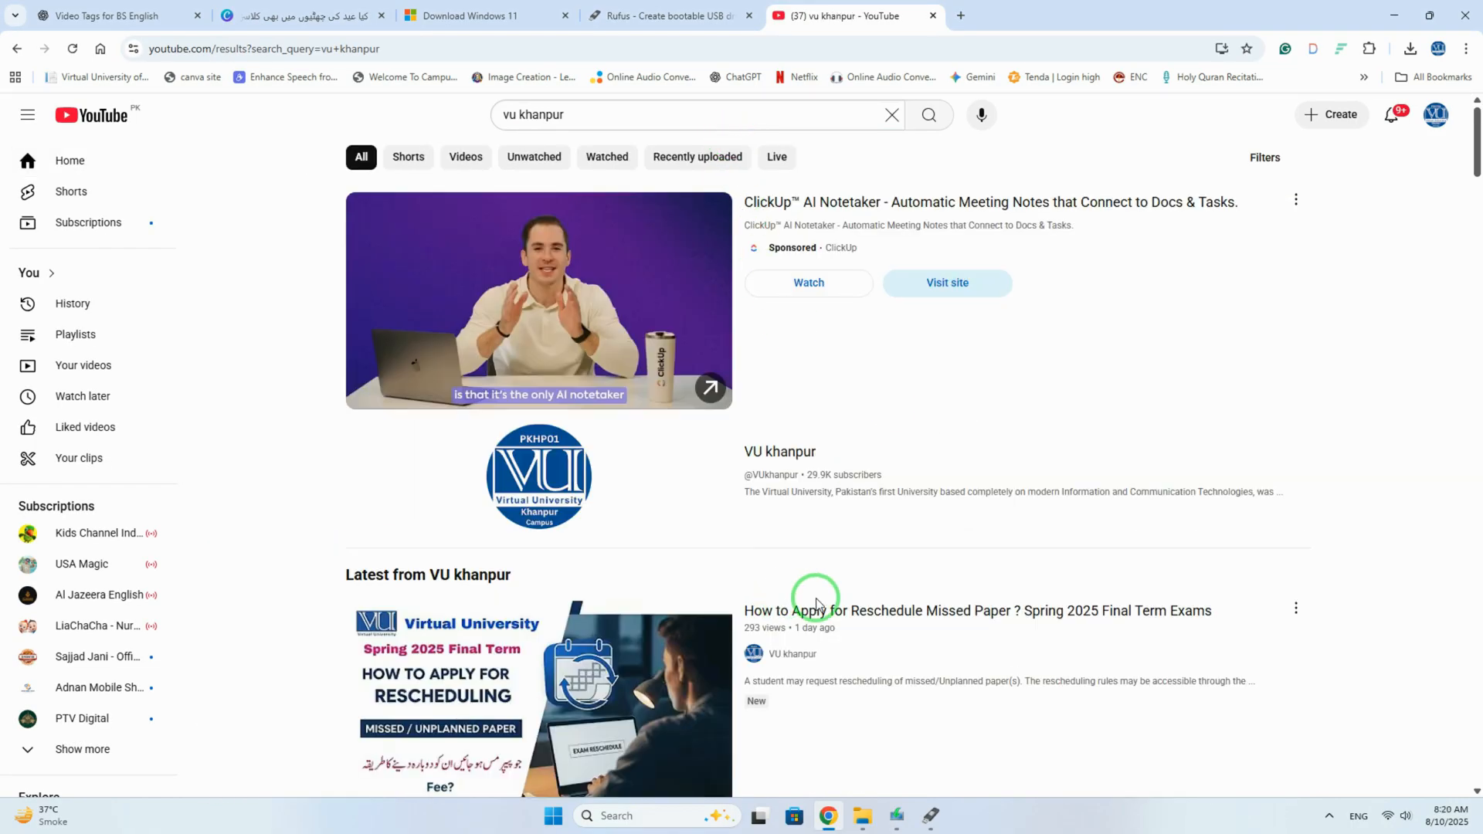
pyautogui.scroll(-1, 784, 566)
pyautogui.click(776, 377)
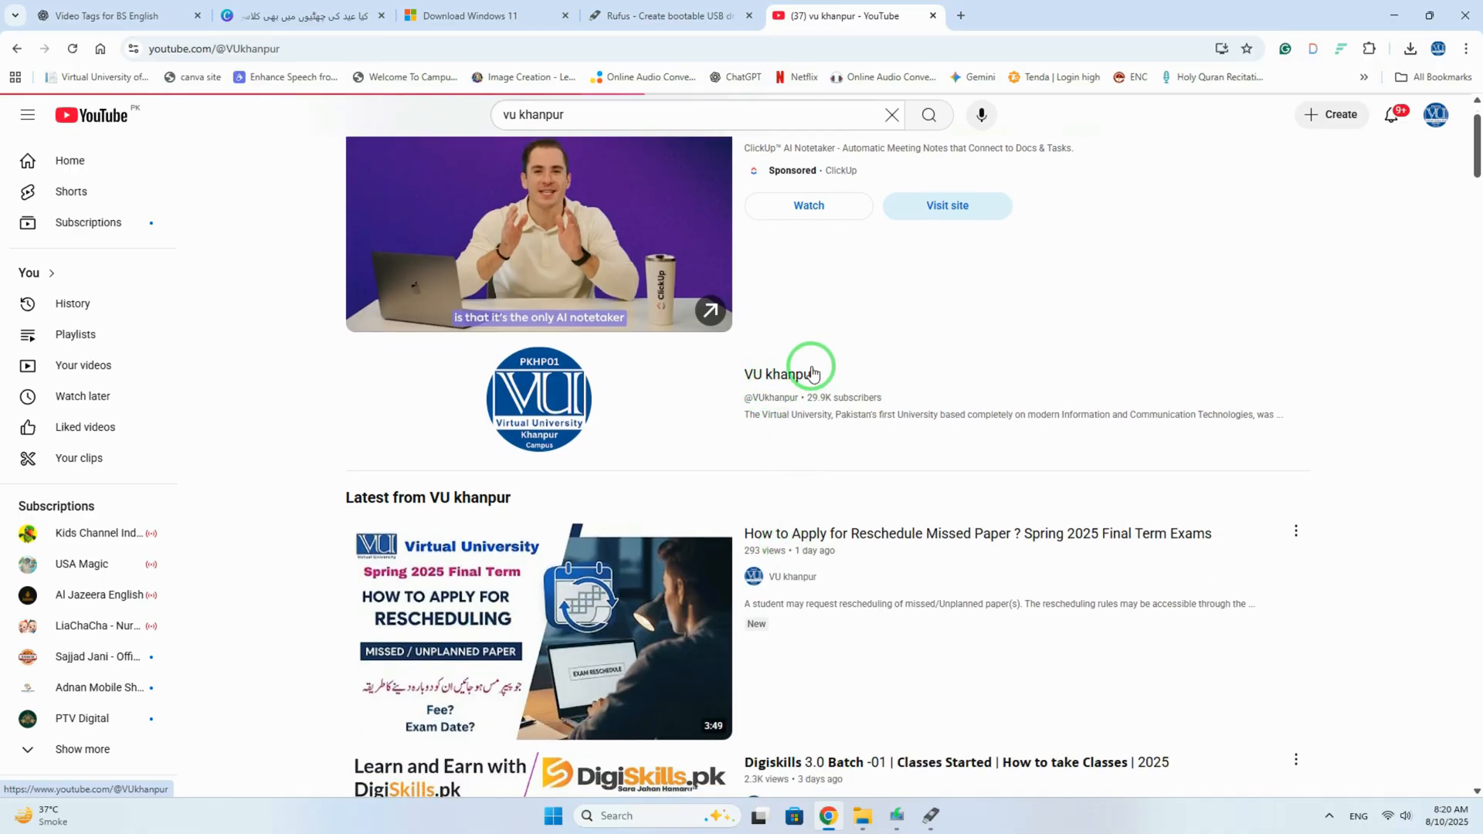